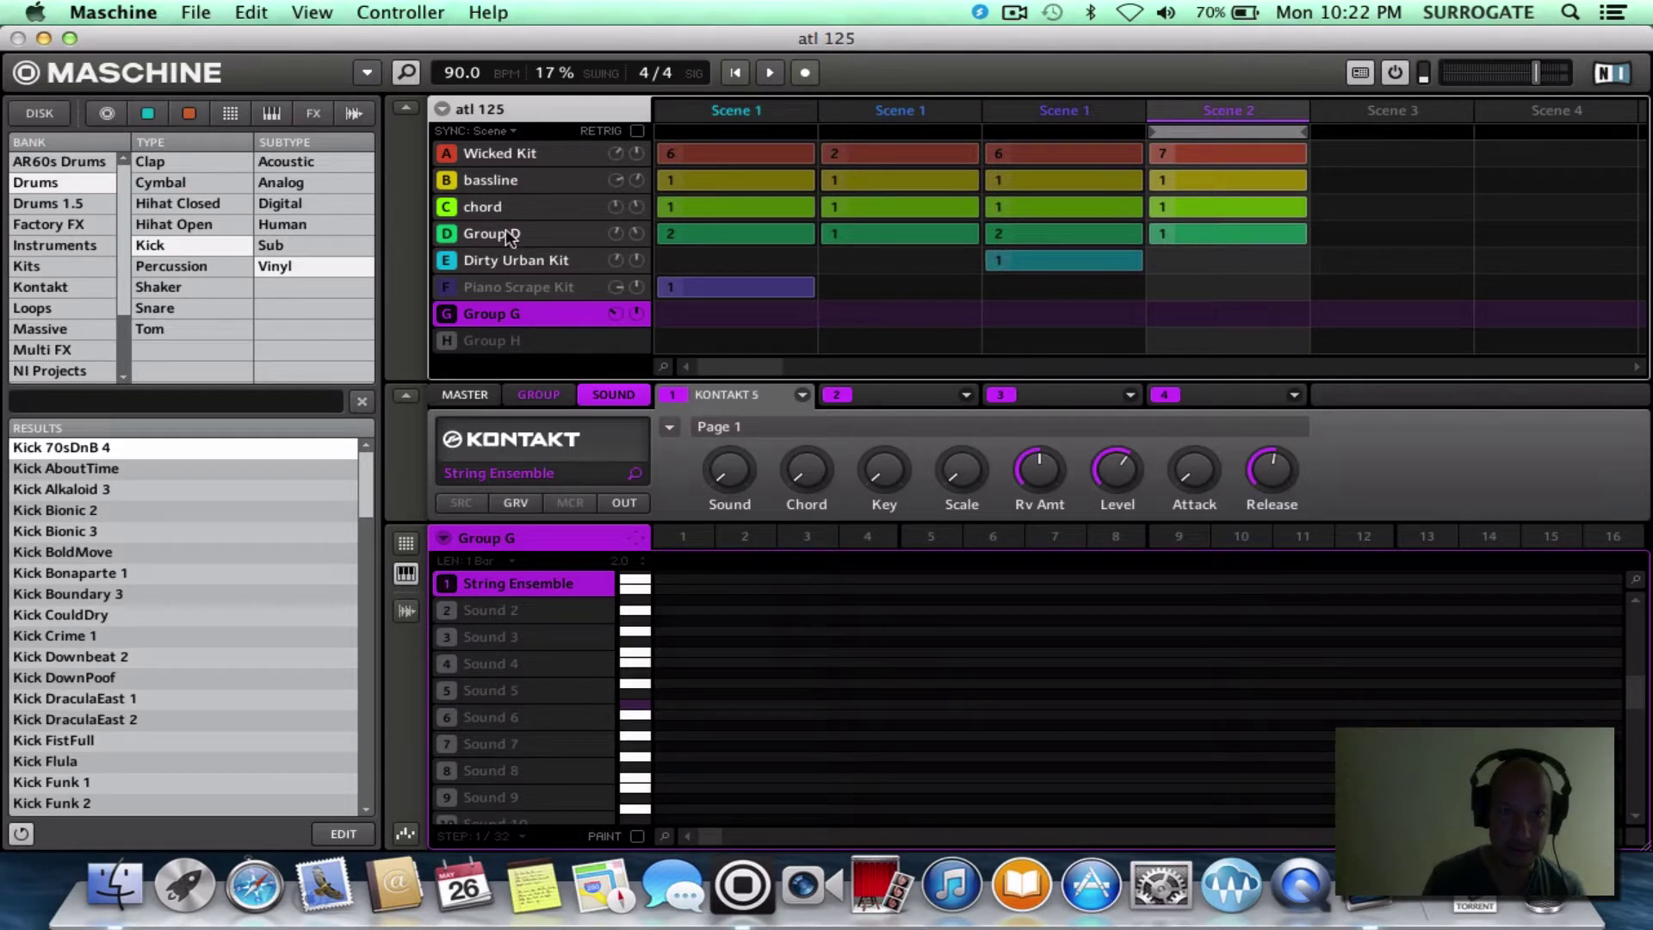
- Audition the bassline group and the chord group one after the other, each soloed, in Scene 2
click(514, 179)
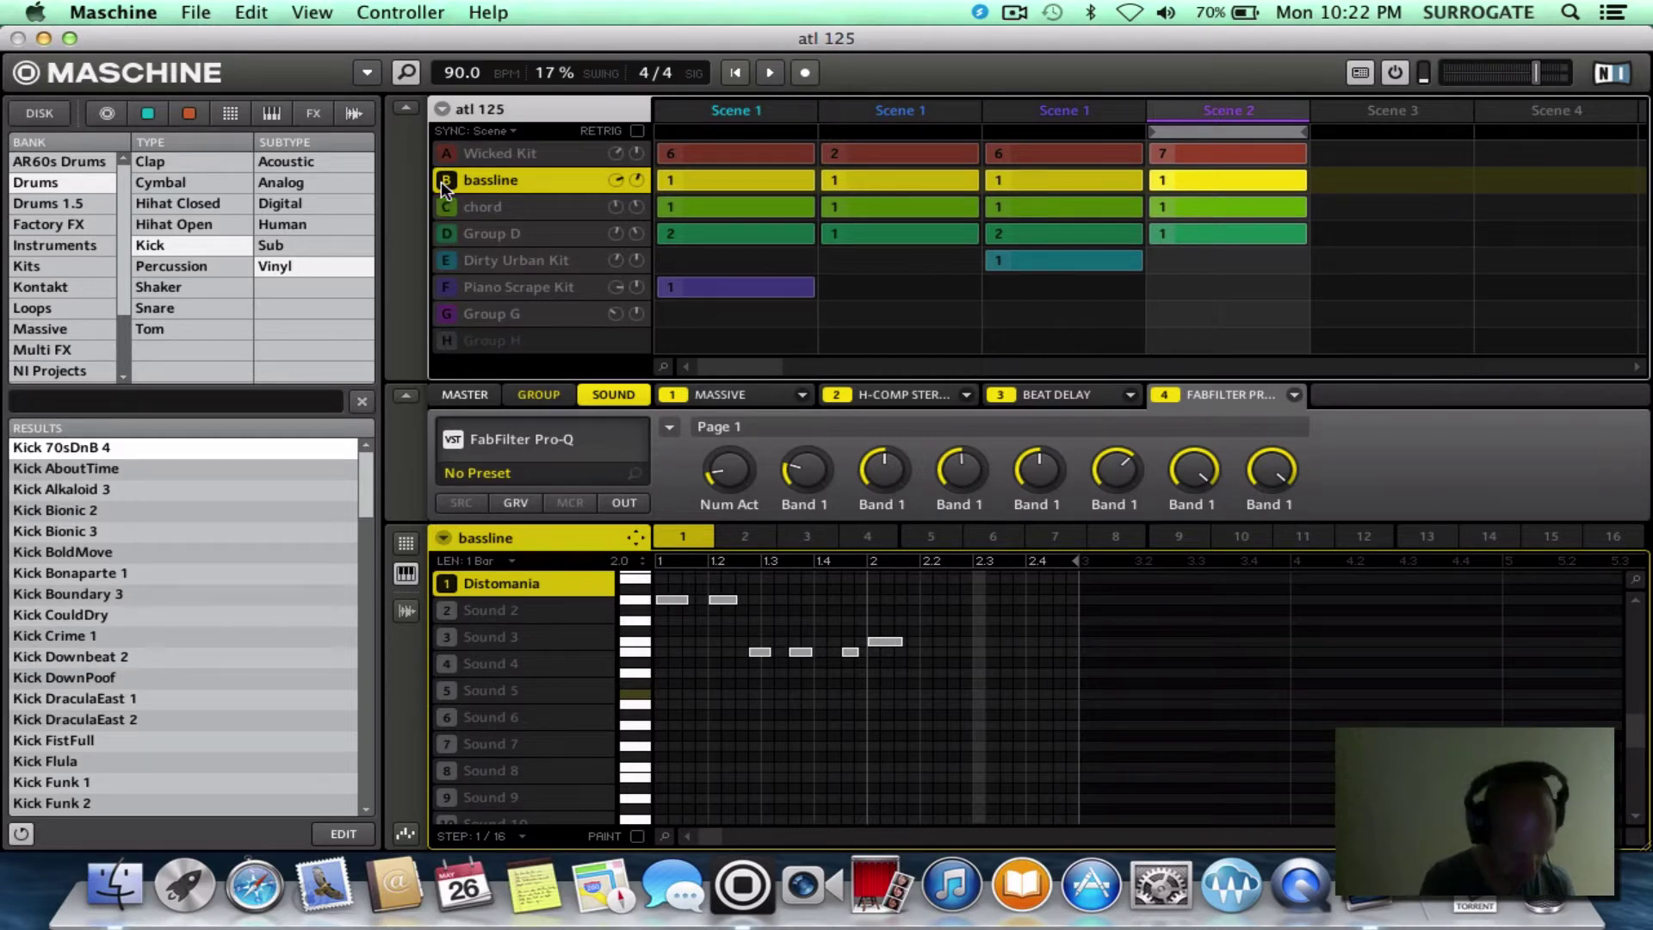
key(space)
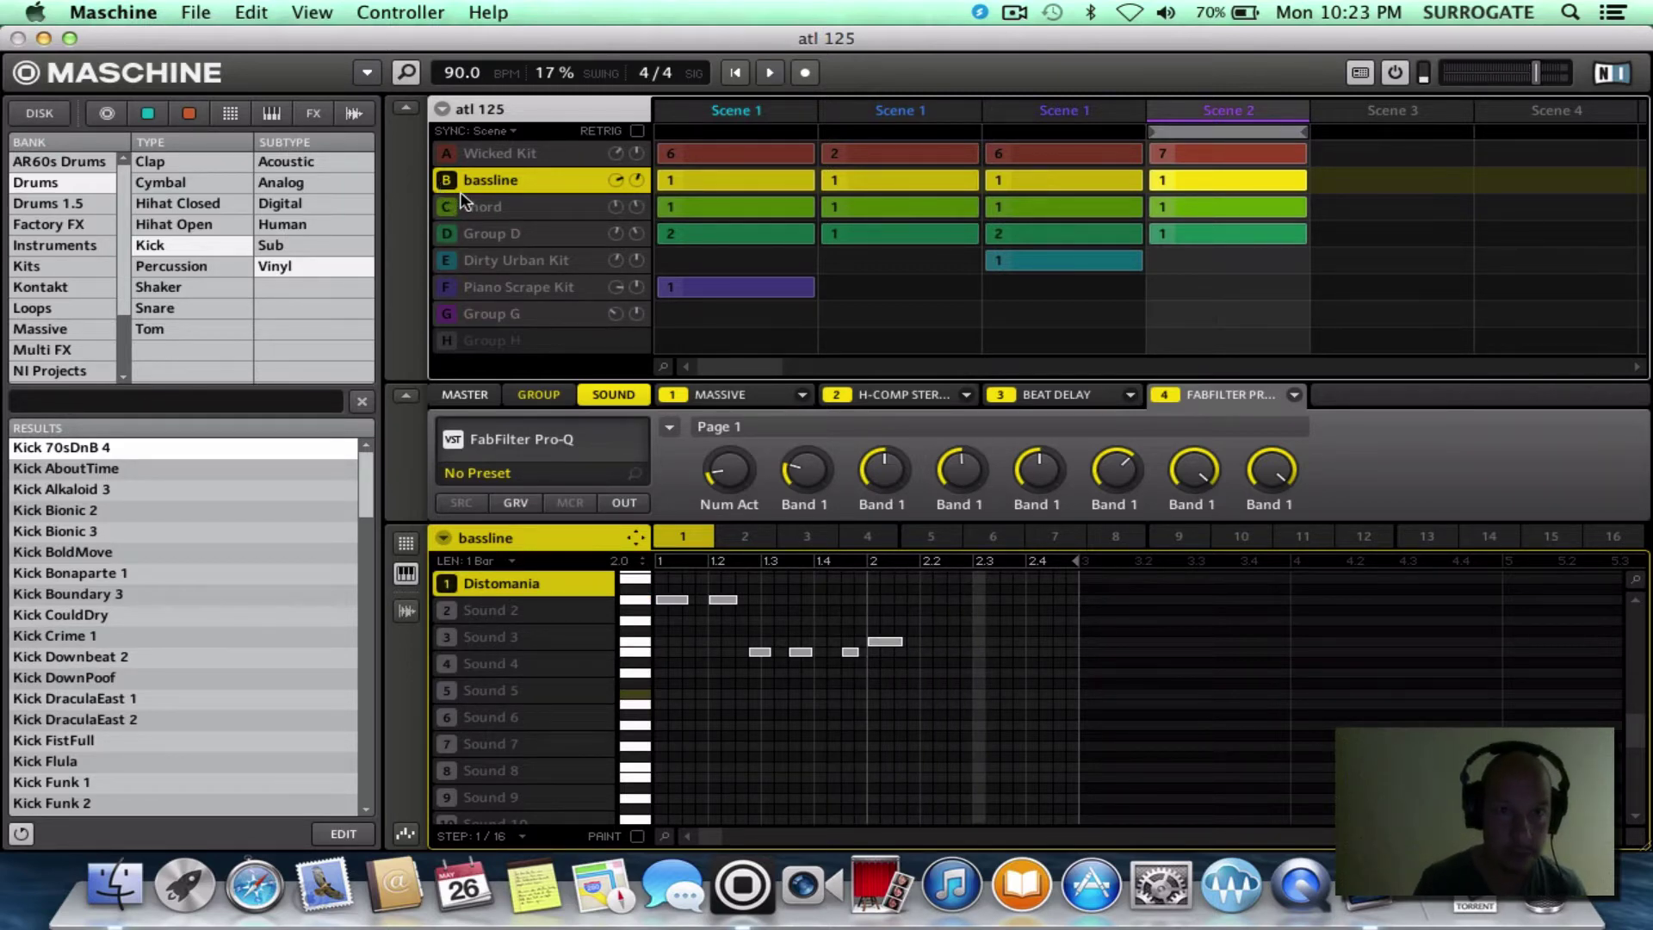
click(446, 210)
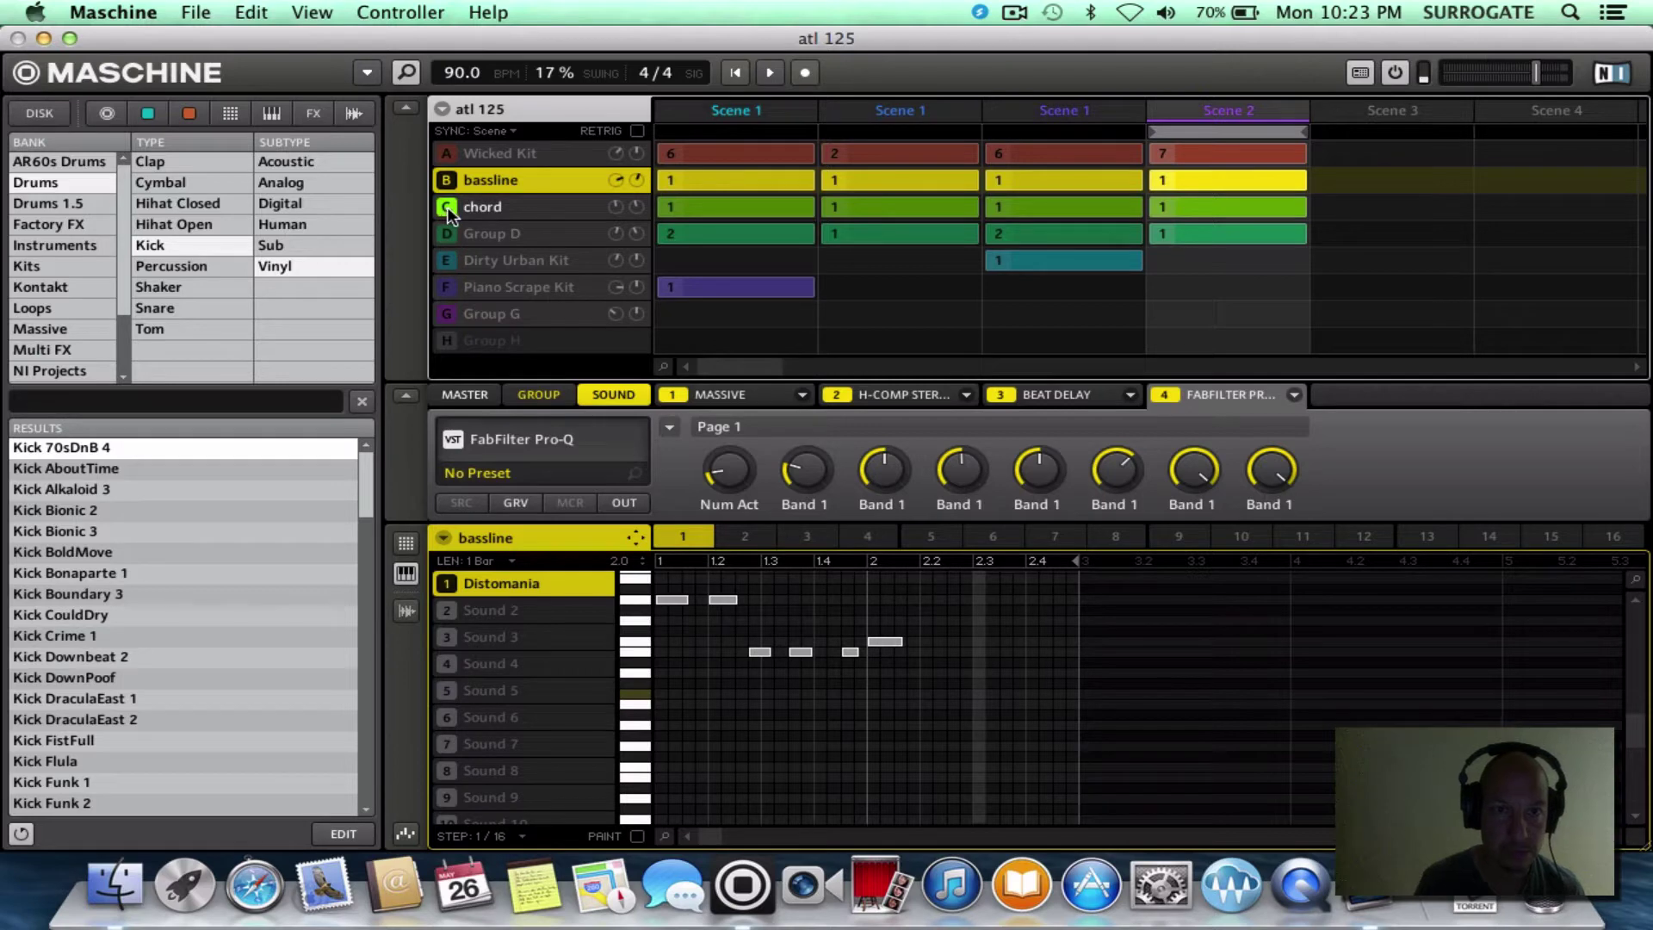
click(483, 208)
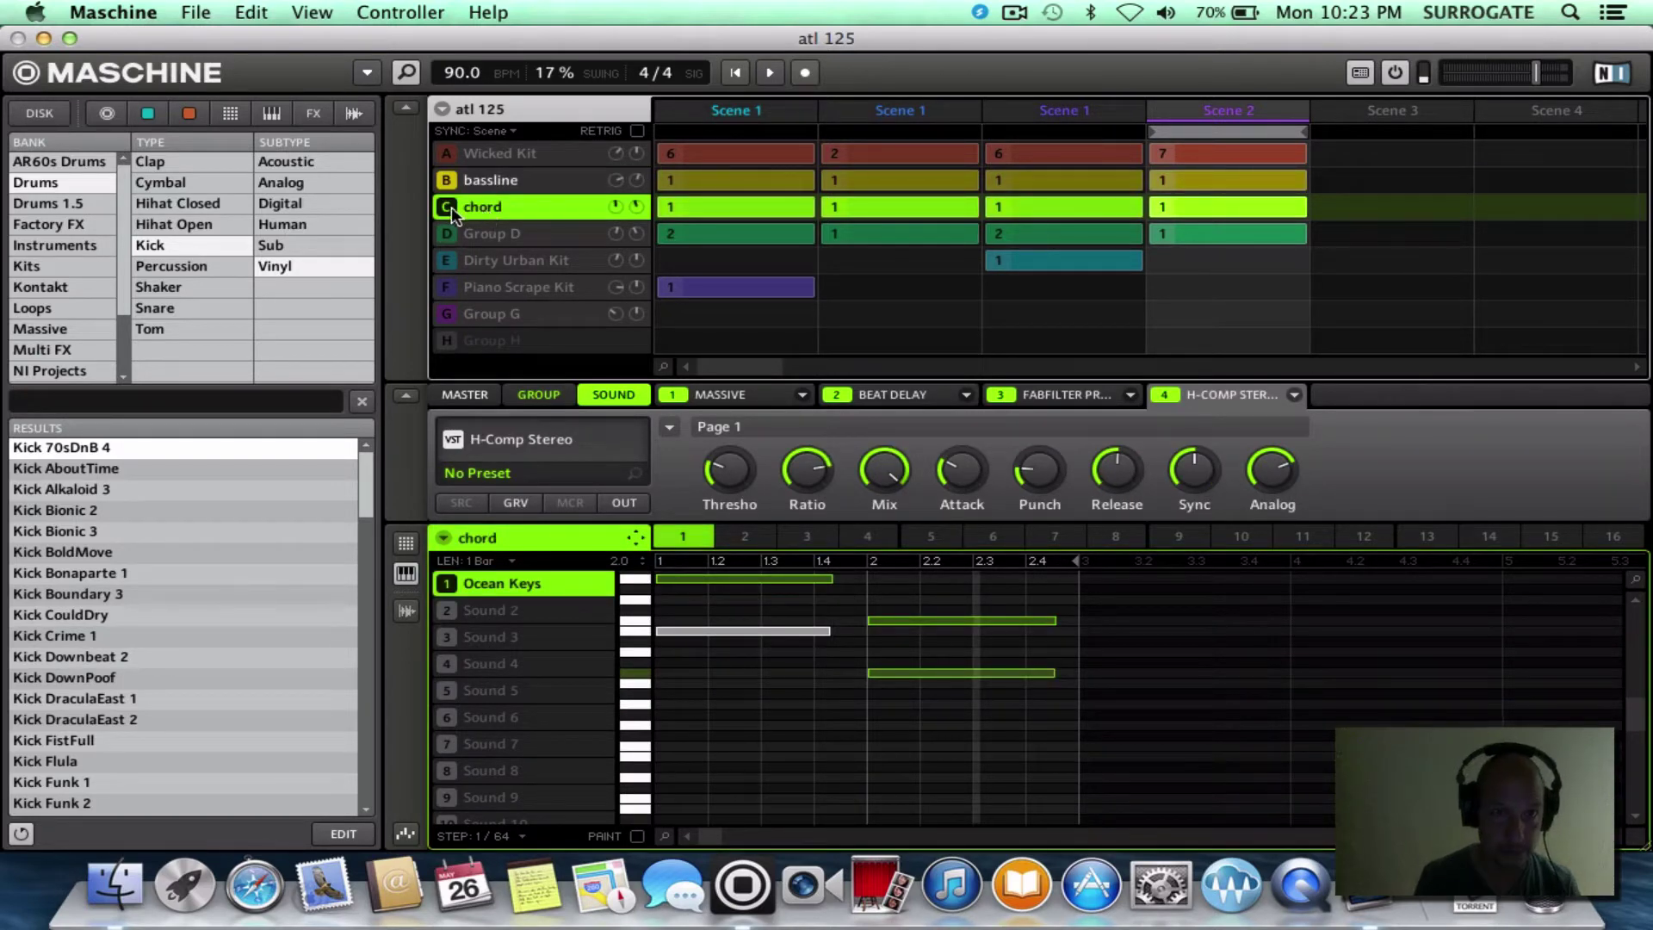
shift+click(445, 210)
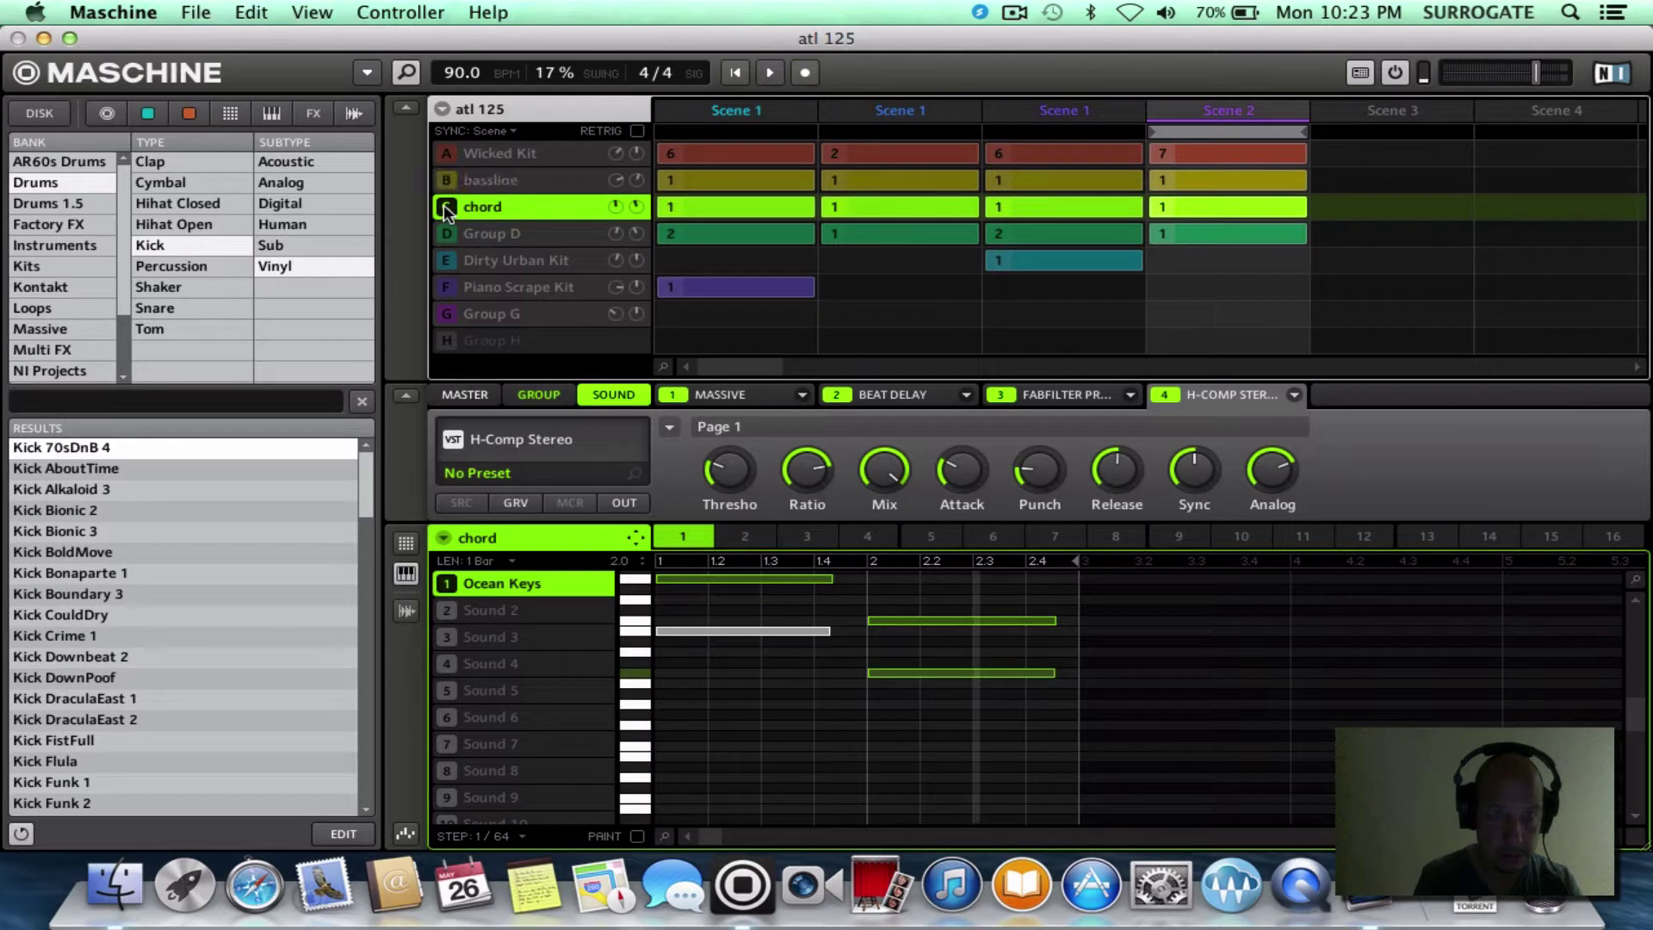
key(space)
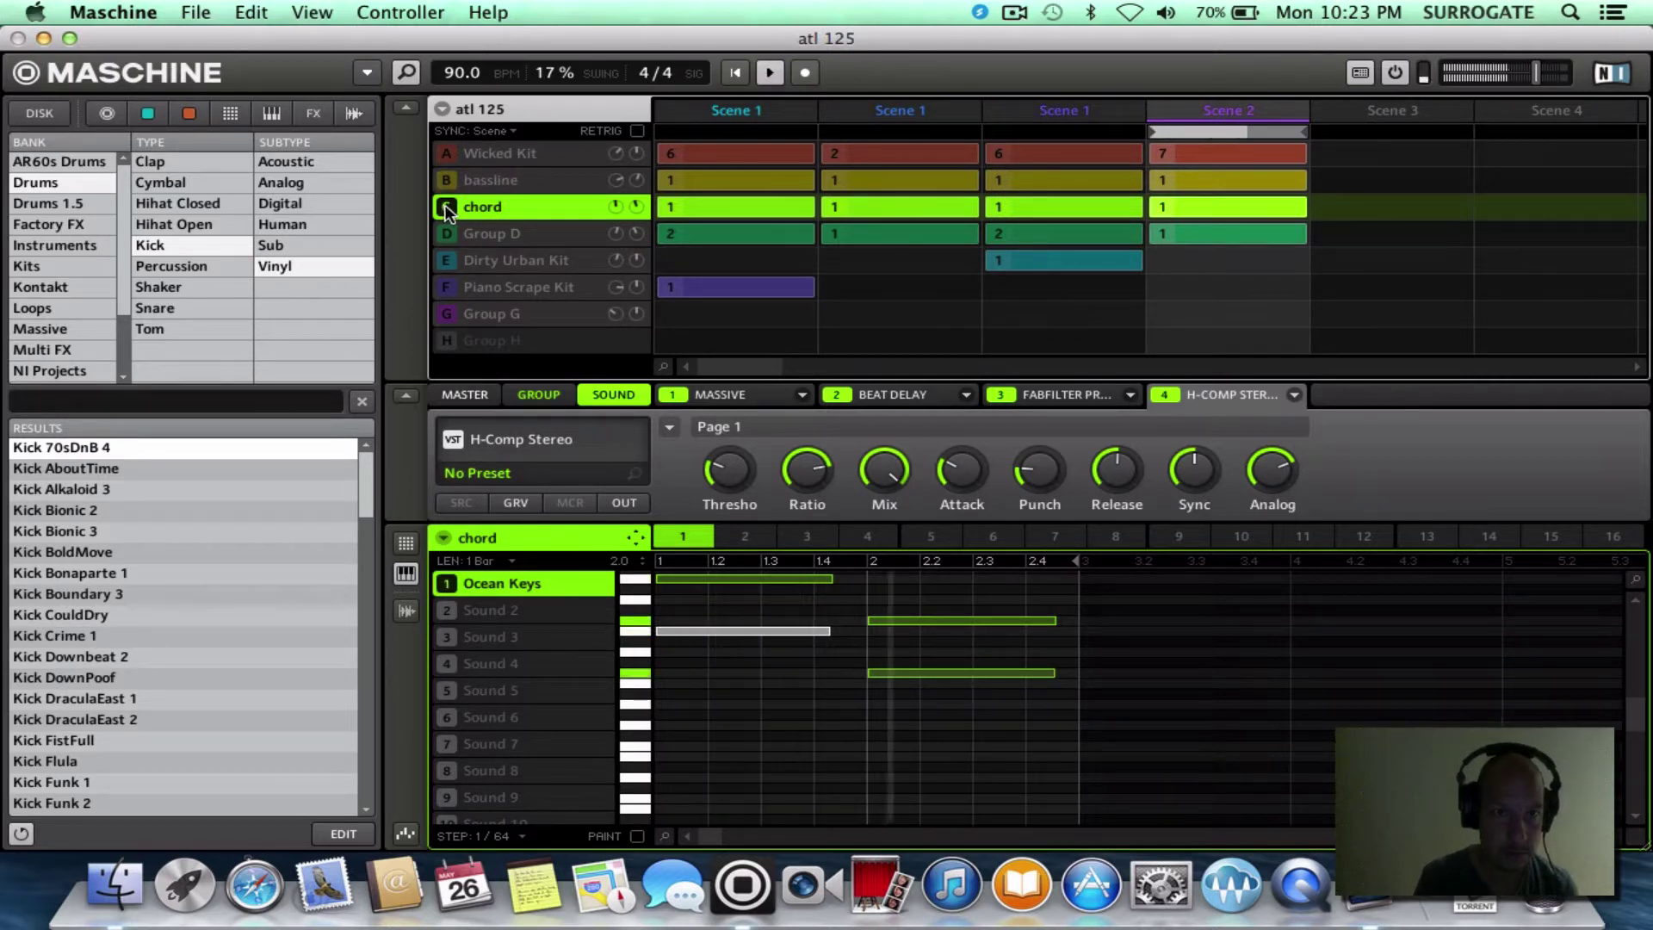
key(space)
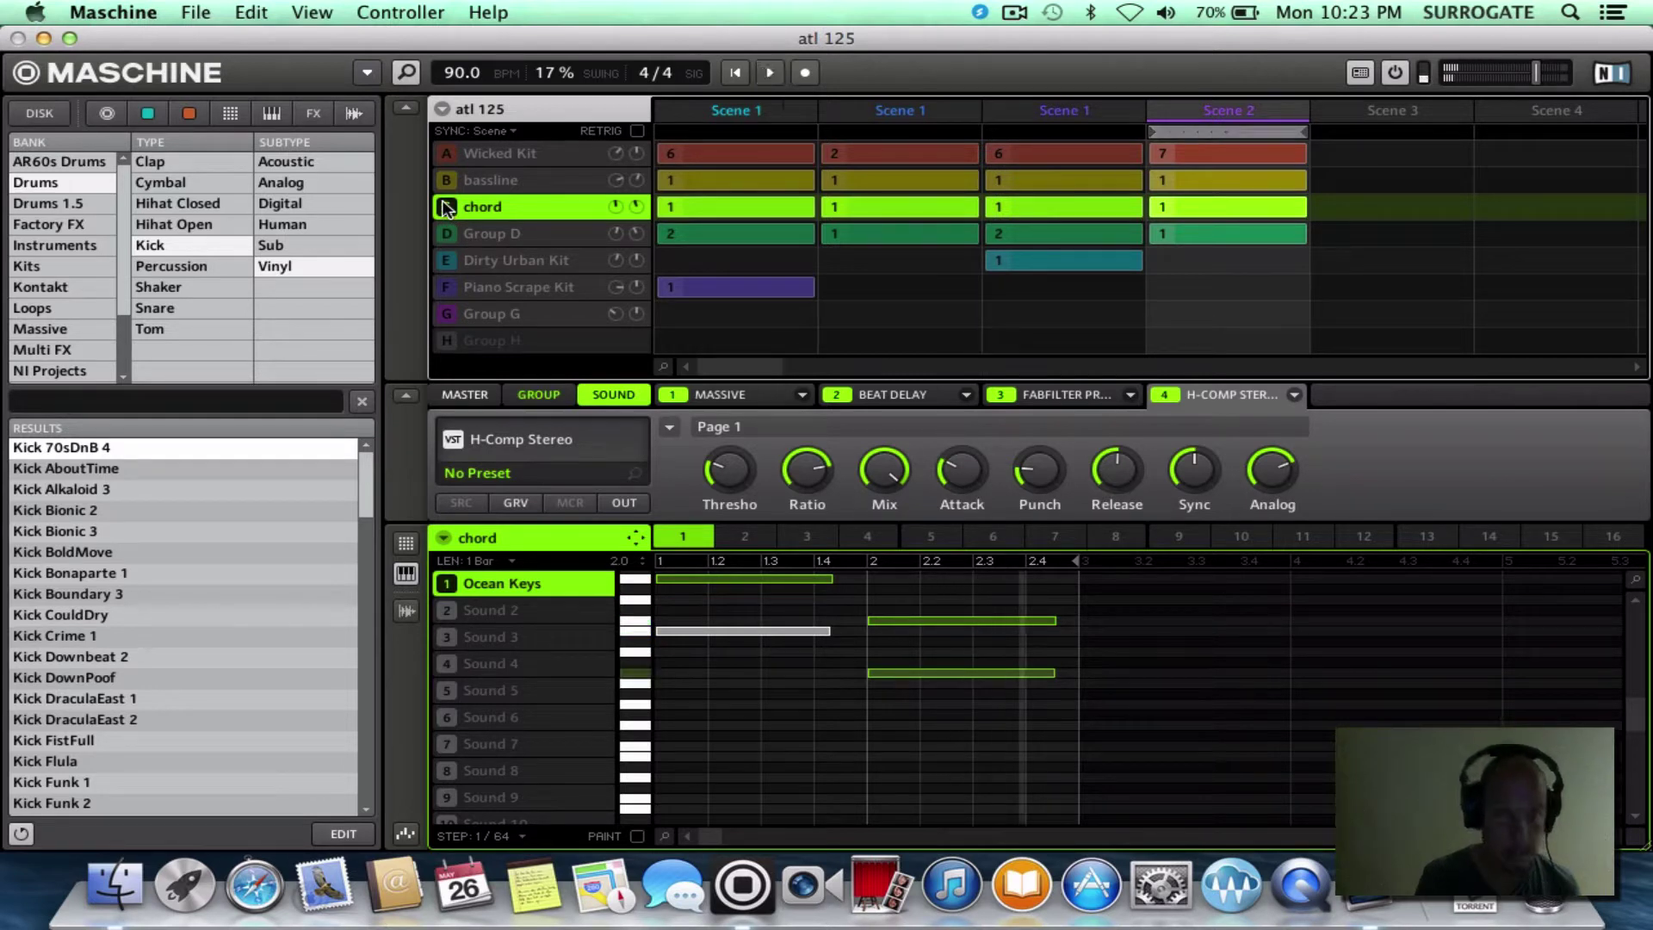
- Select the Wicked Kit group, unsolo all groups, and mute Piano Scrape Kit and Group G
click(451, 153)
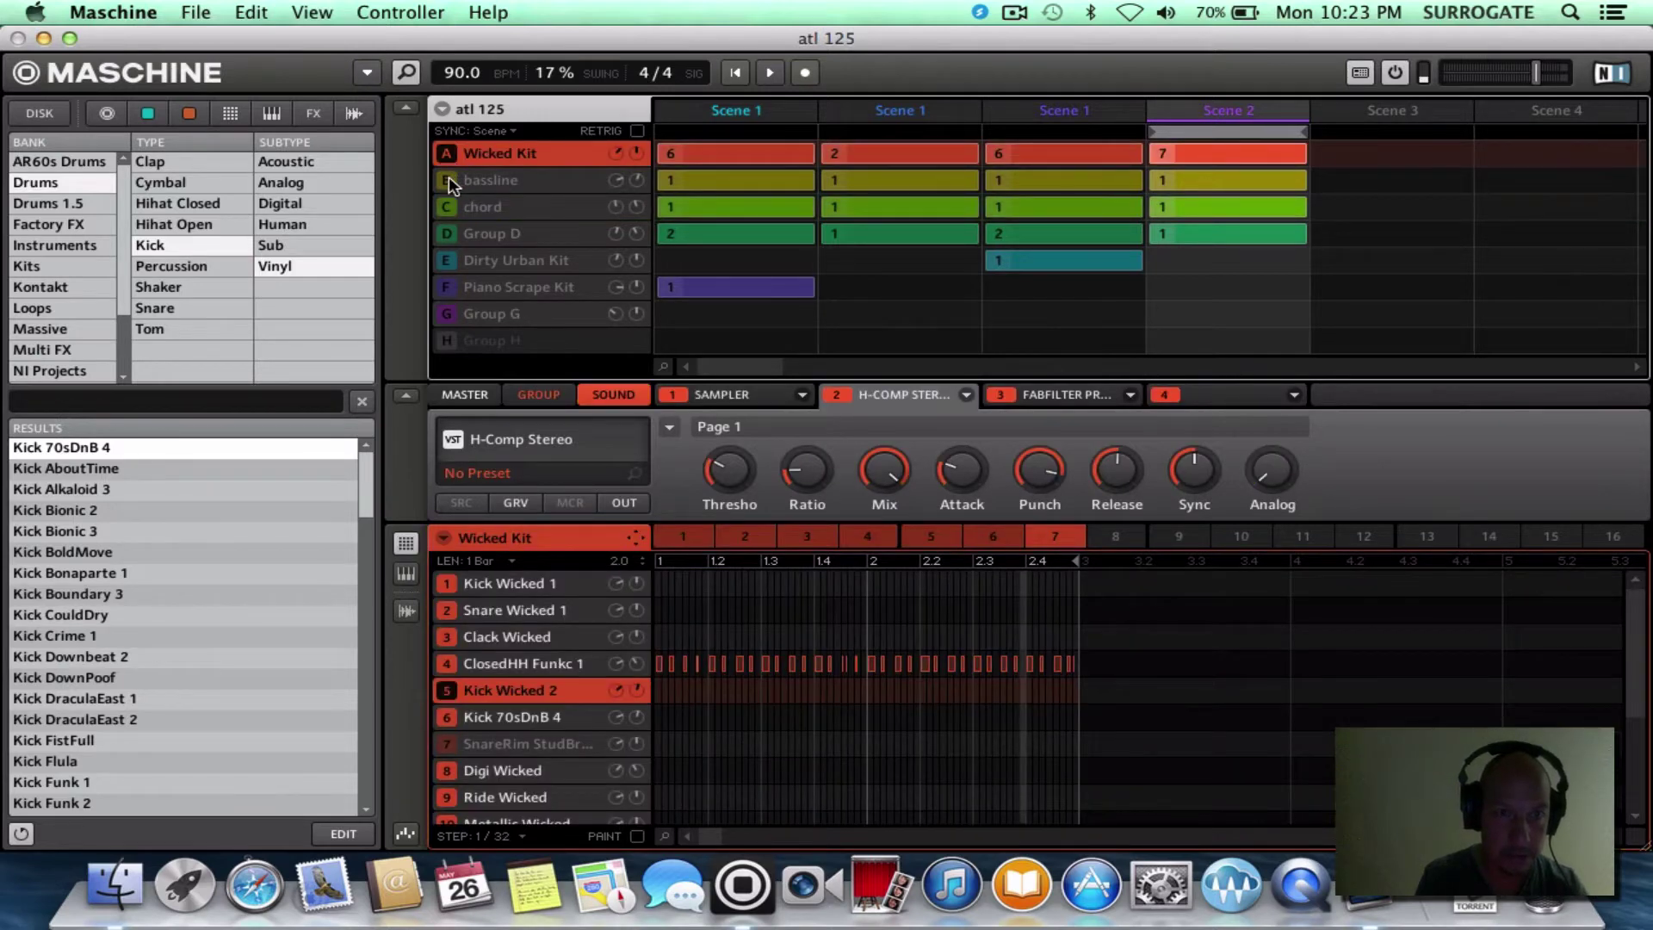
click(448, 178)
click(448, 157)
right_click(447, 158)
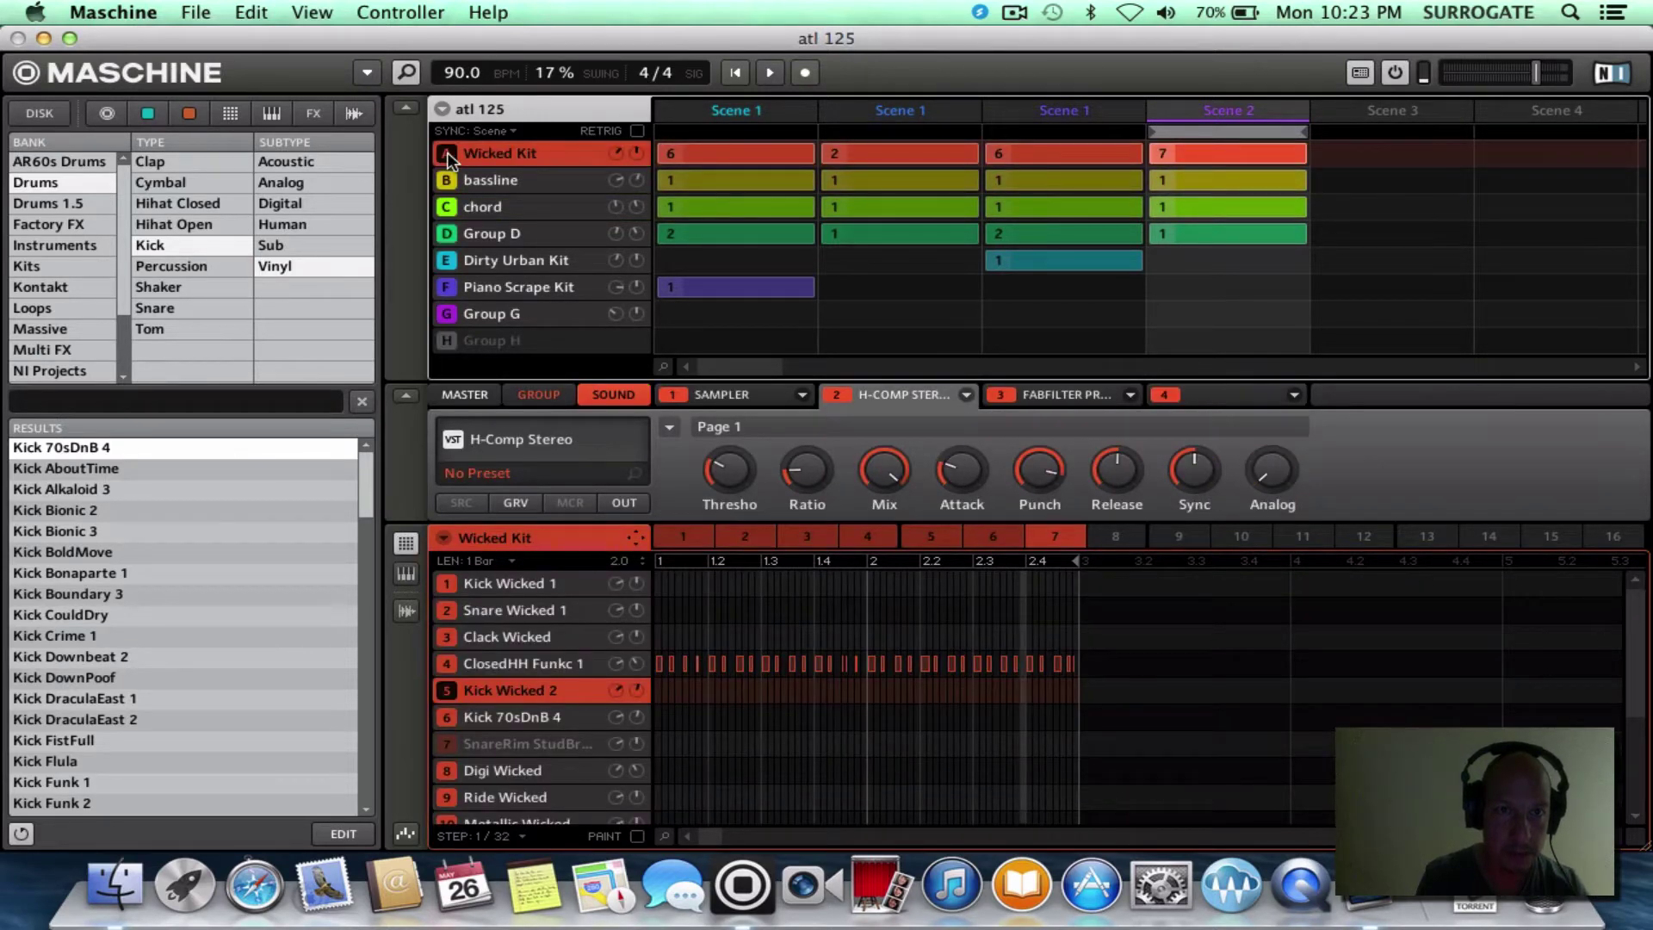
click(447, 286)
click(448, 317)
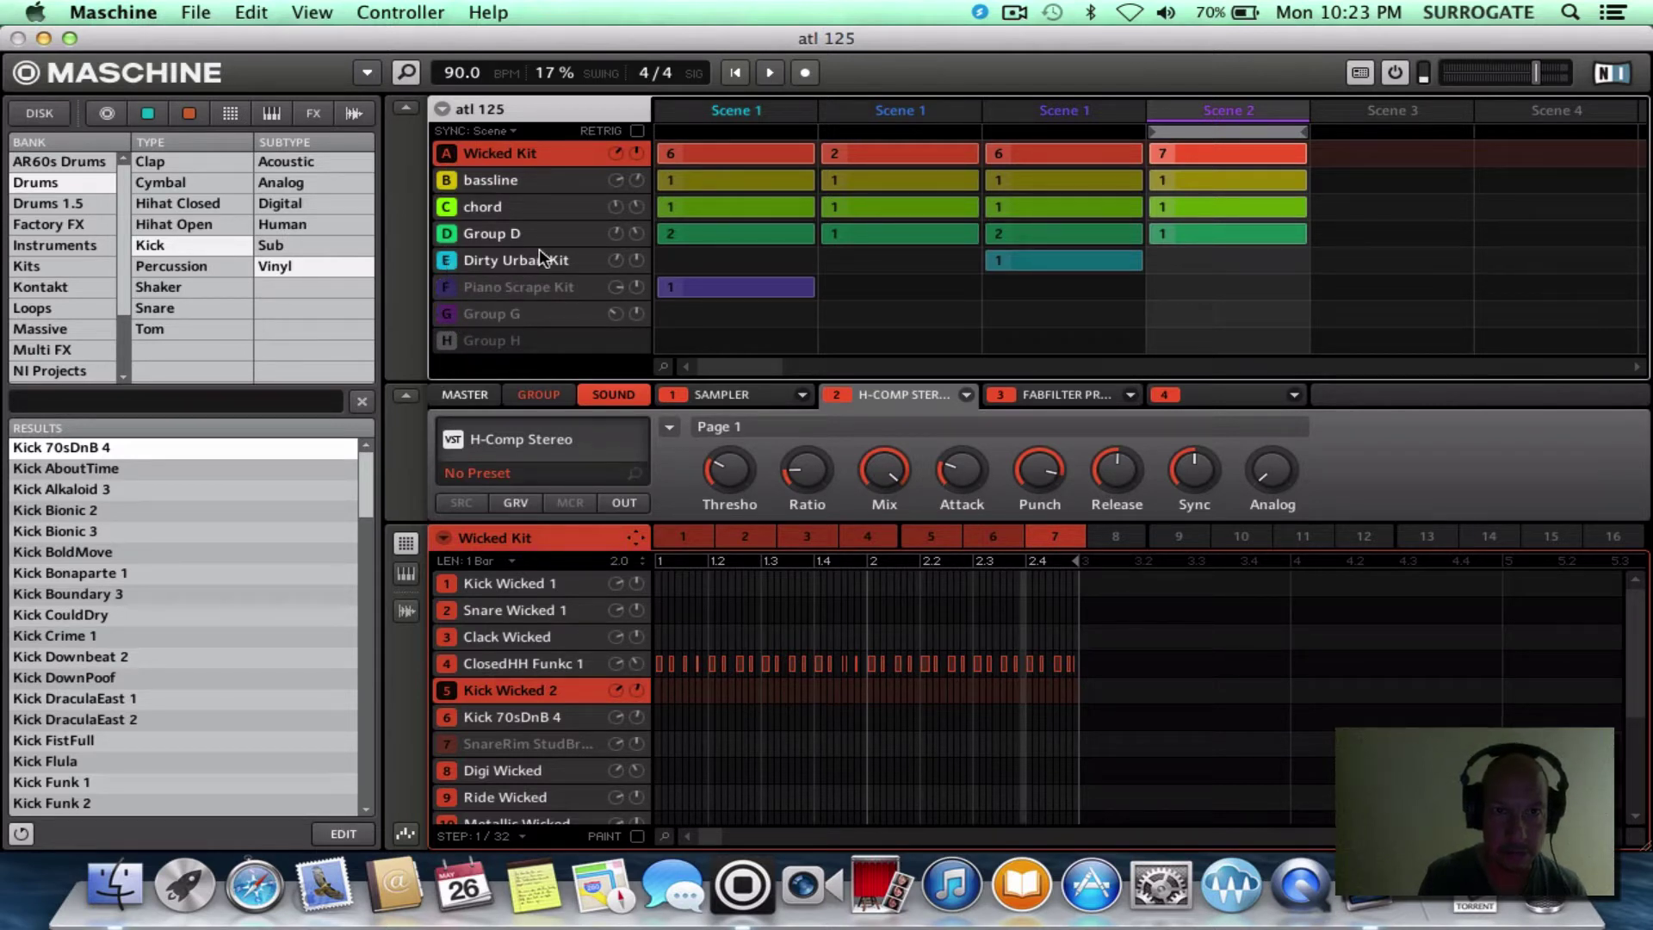
- Set the loop to the first Scene 1 and play back its unmuted groups together
click(764, 133)
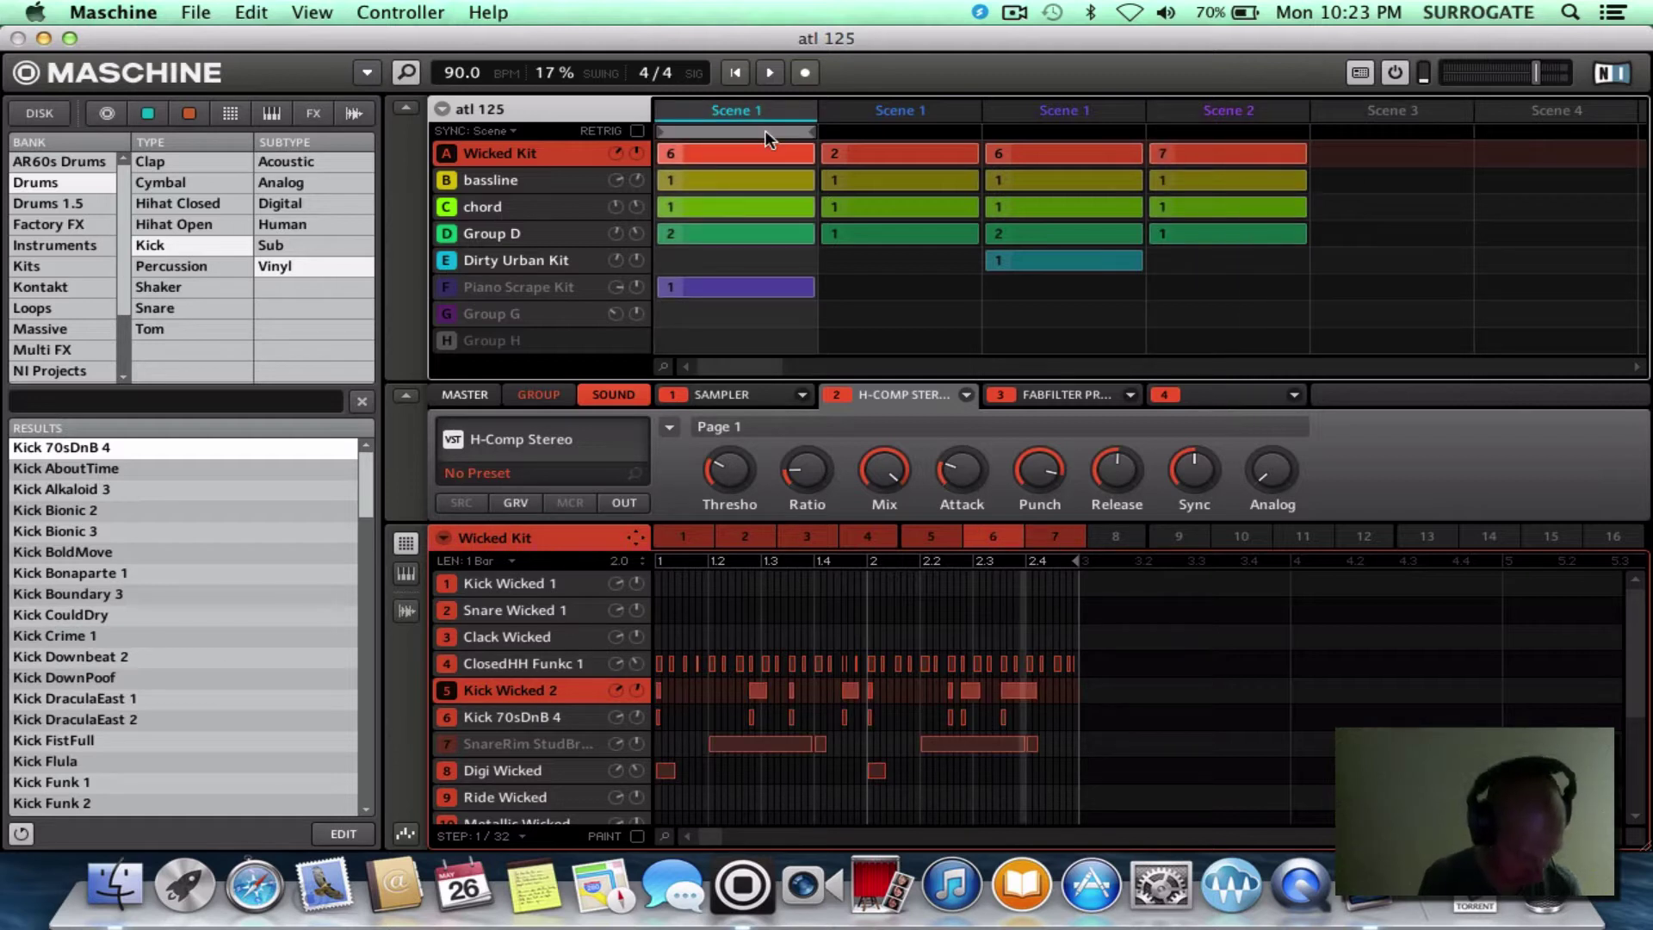
key(space)
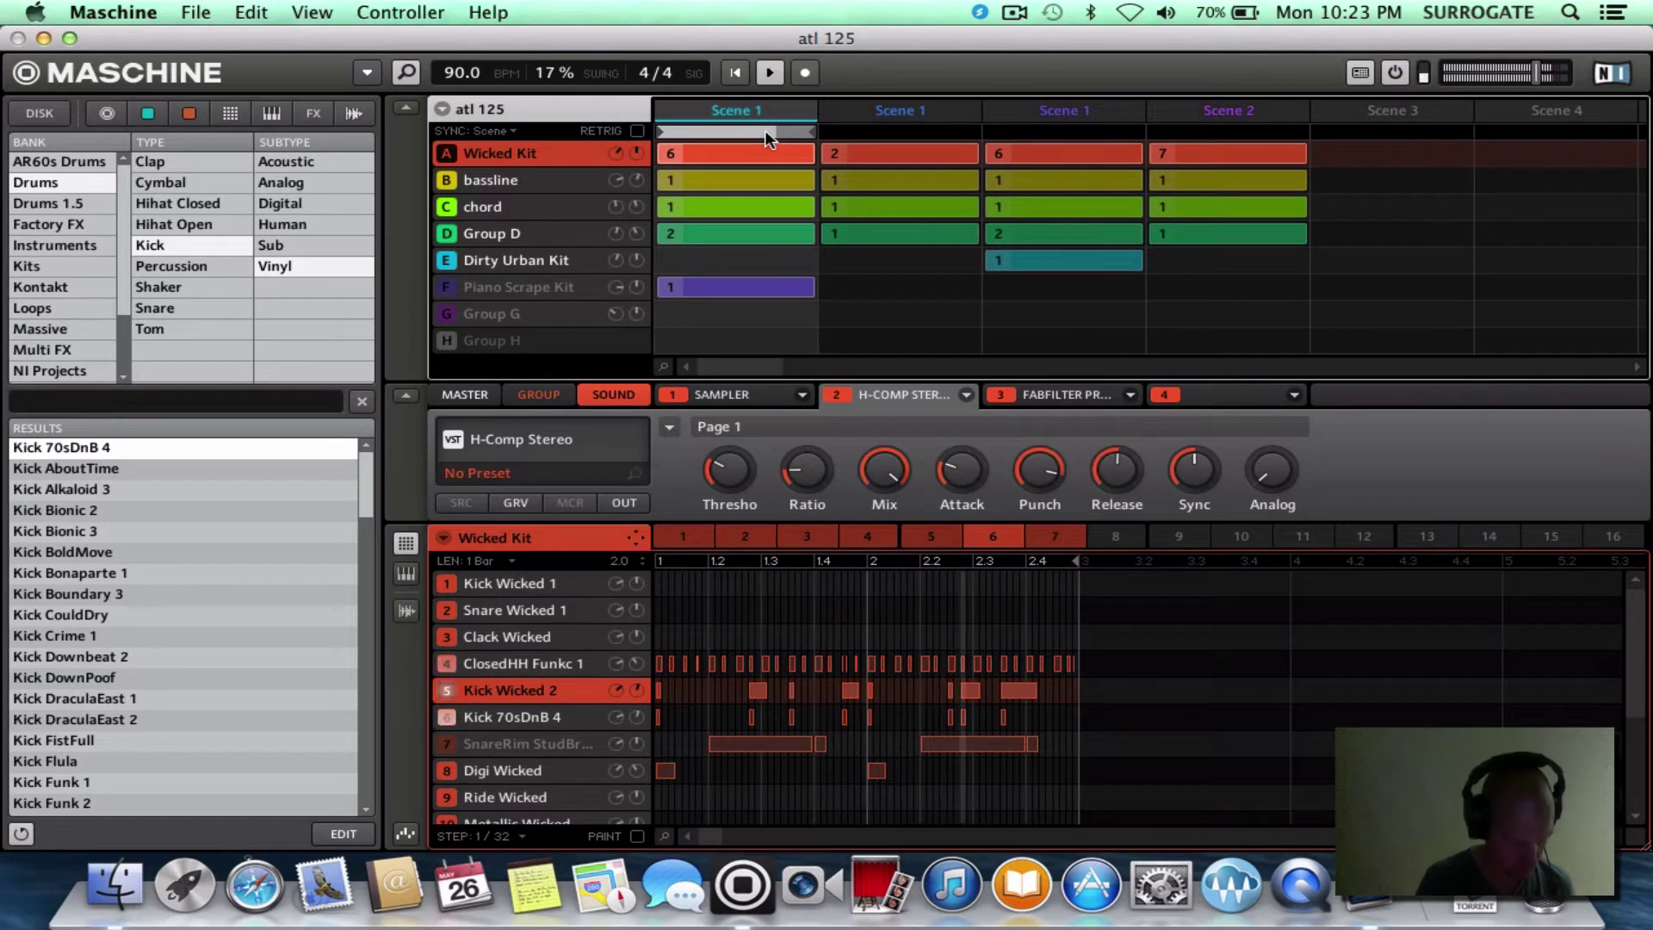
key(space)
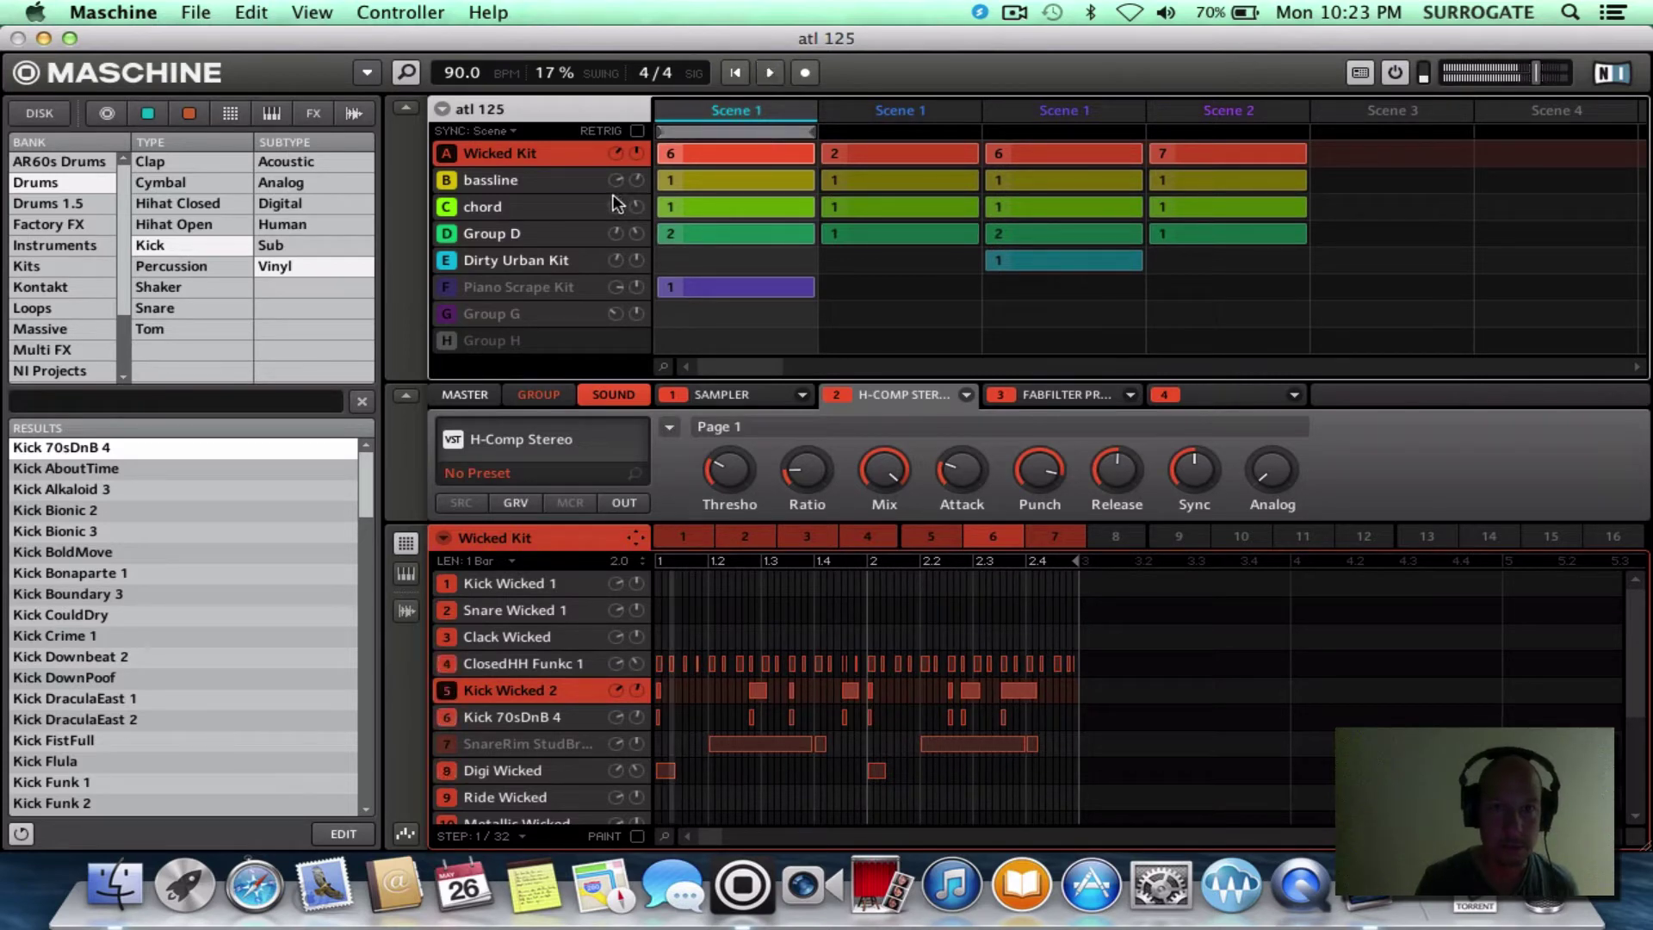
- Open the FabFilter Pro-Q on the bassline and play the group soloed to examine its low-frequency cut
click(554, 178)
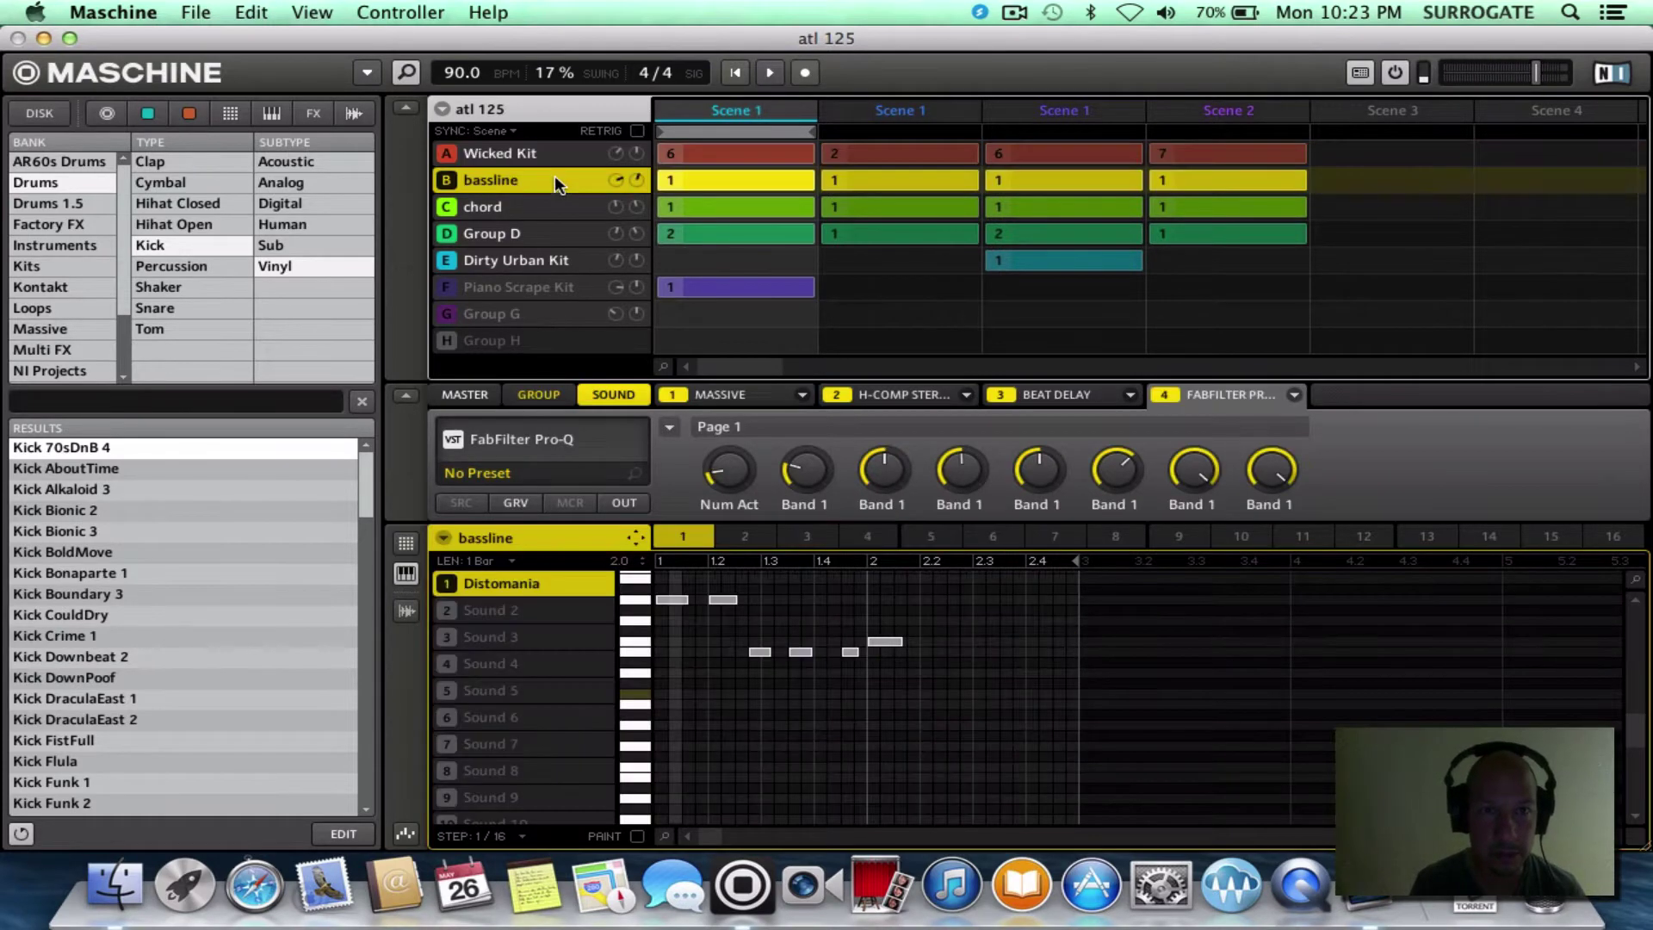
click(549, 153)
click(535, 179)
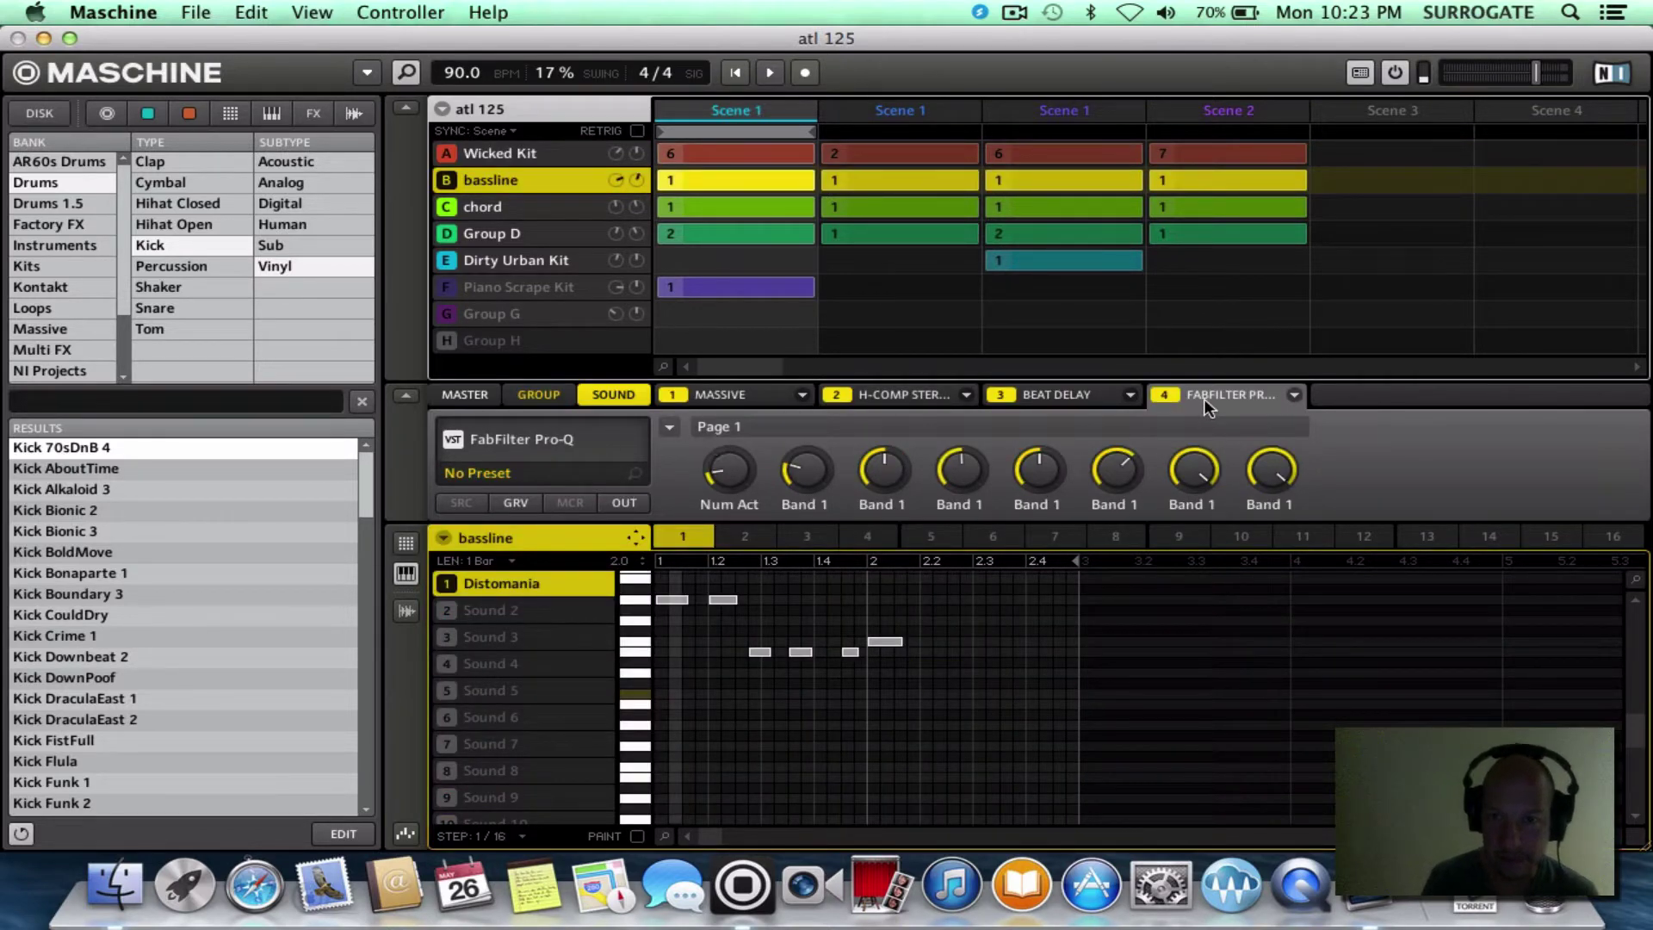
click(635, 434)
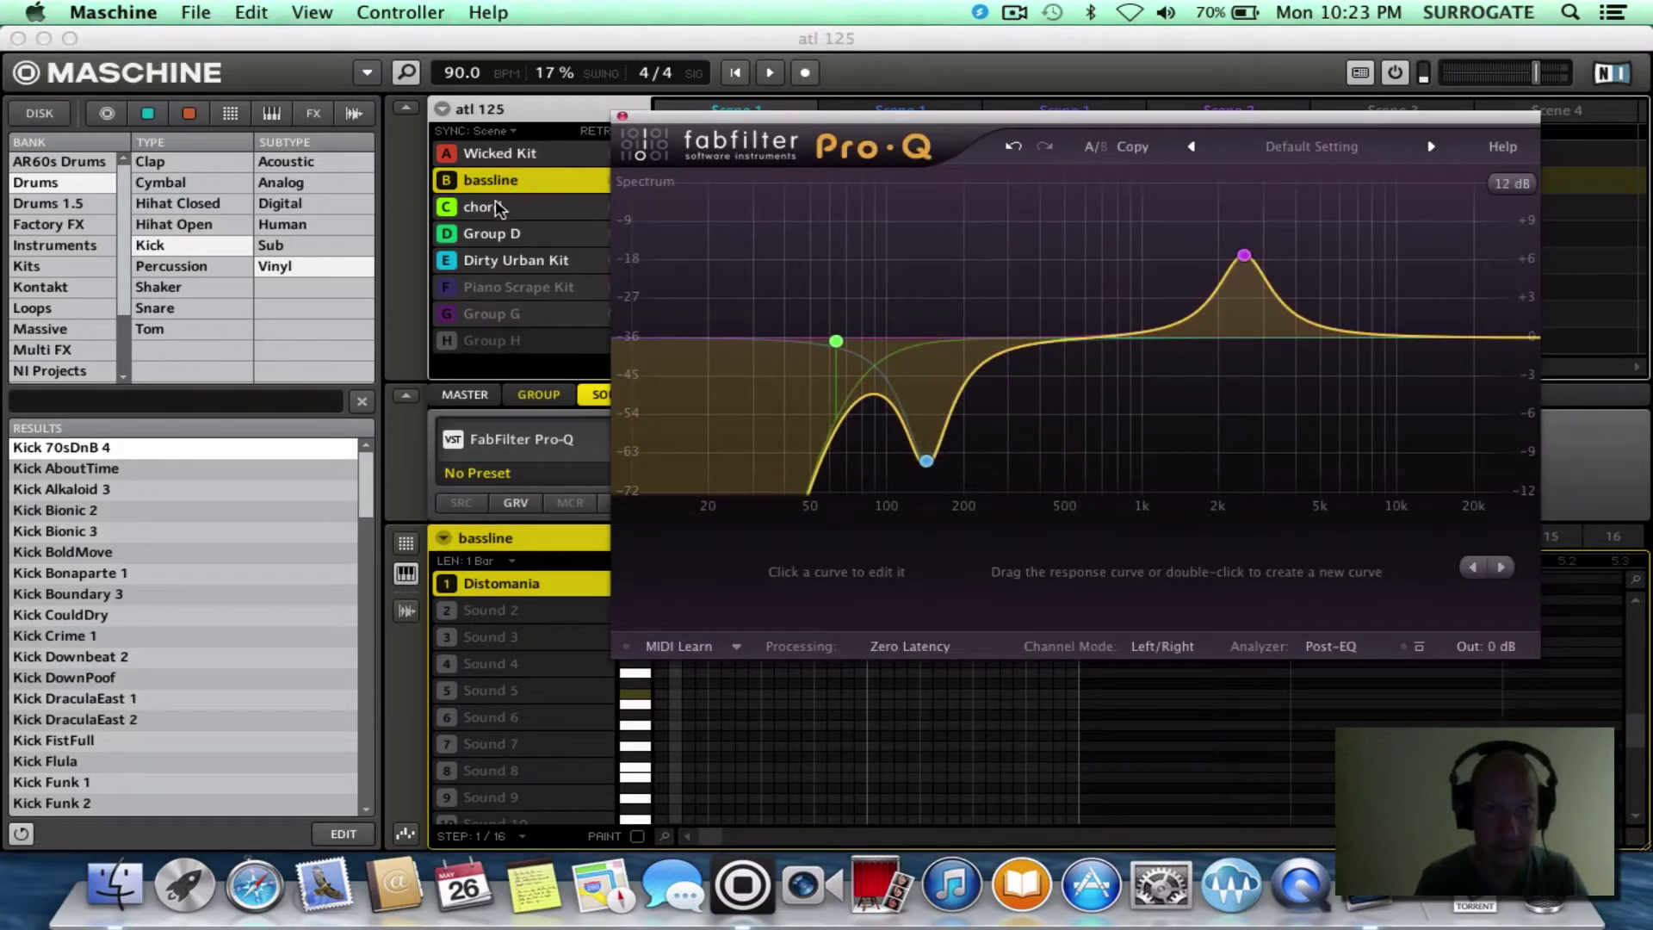
click(447, 180)
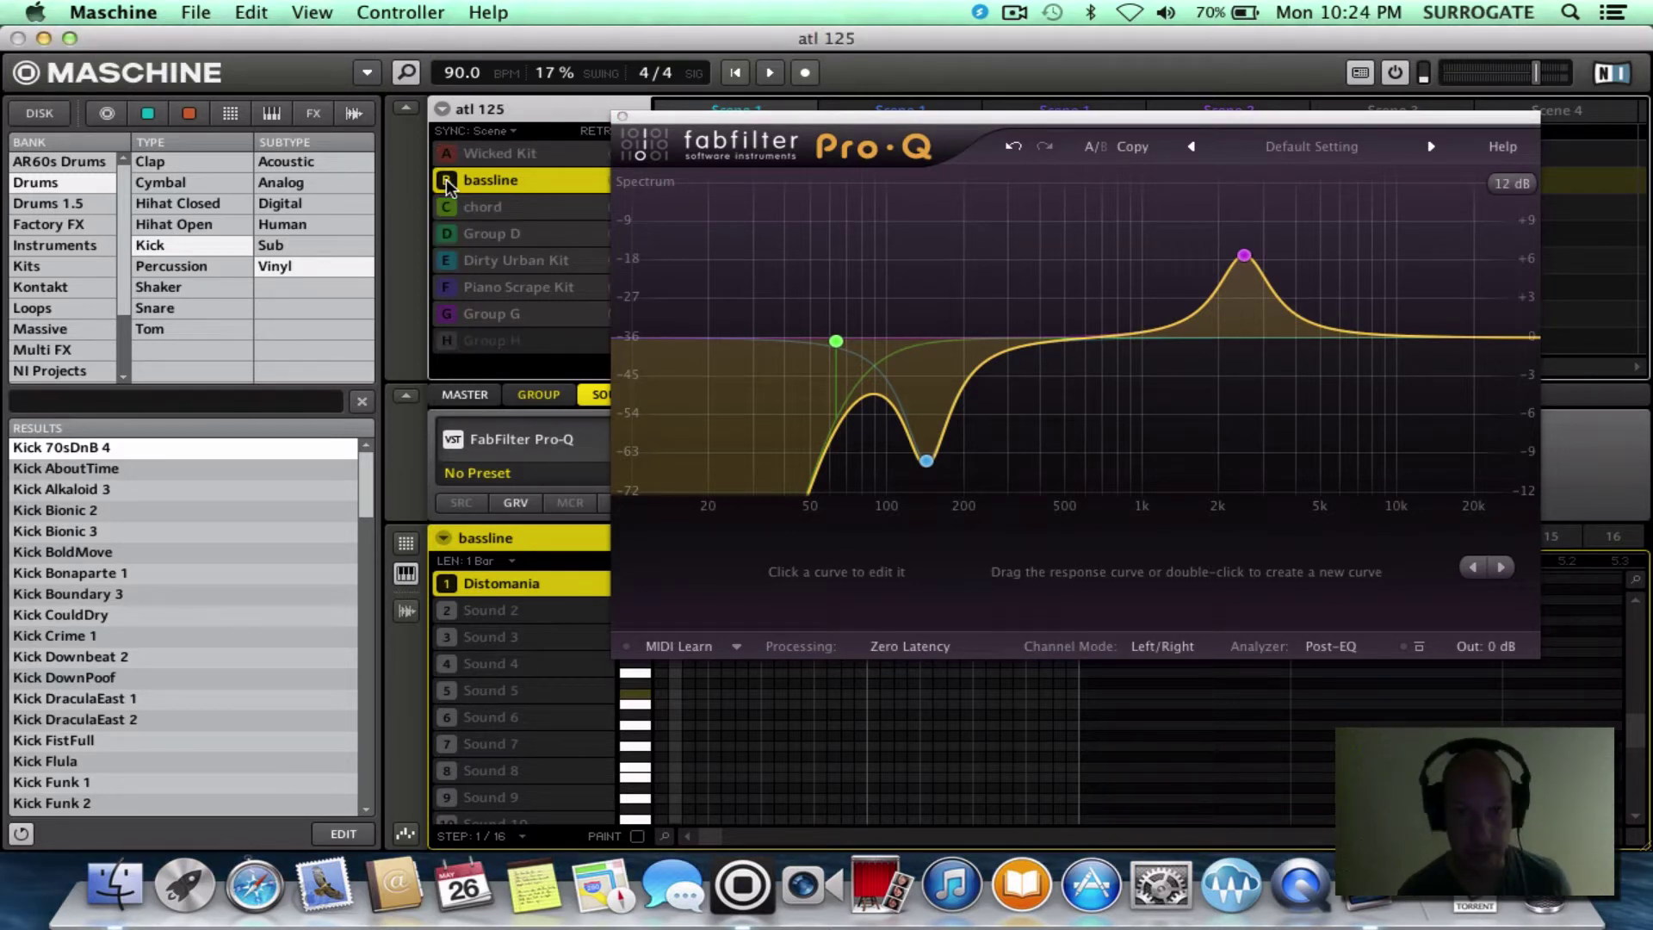
key(space)
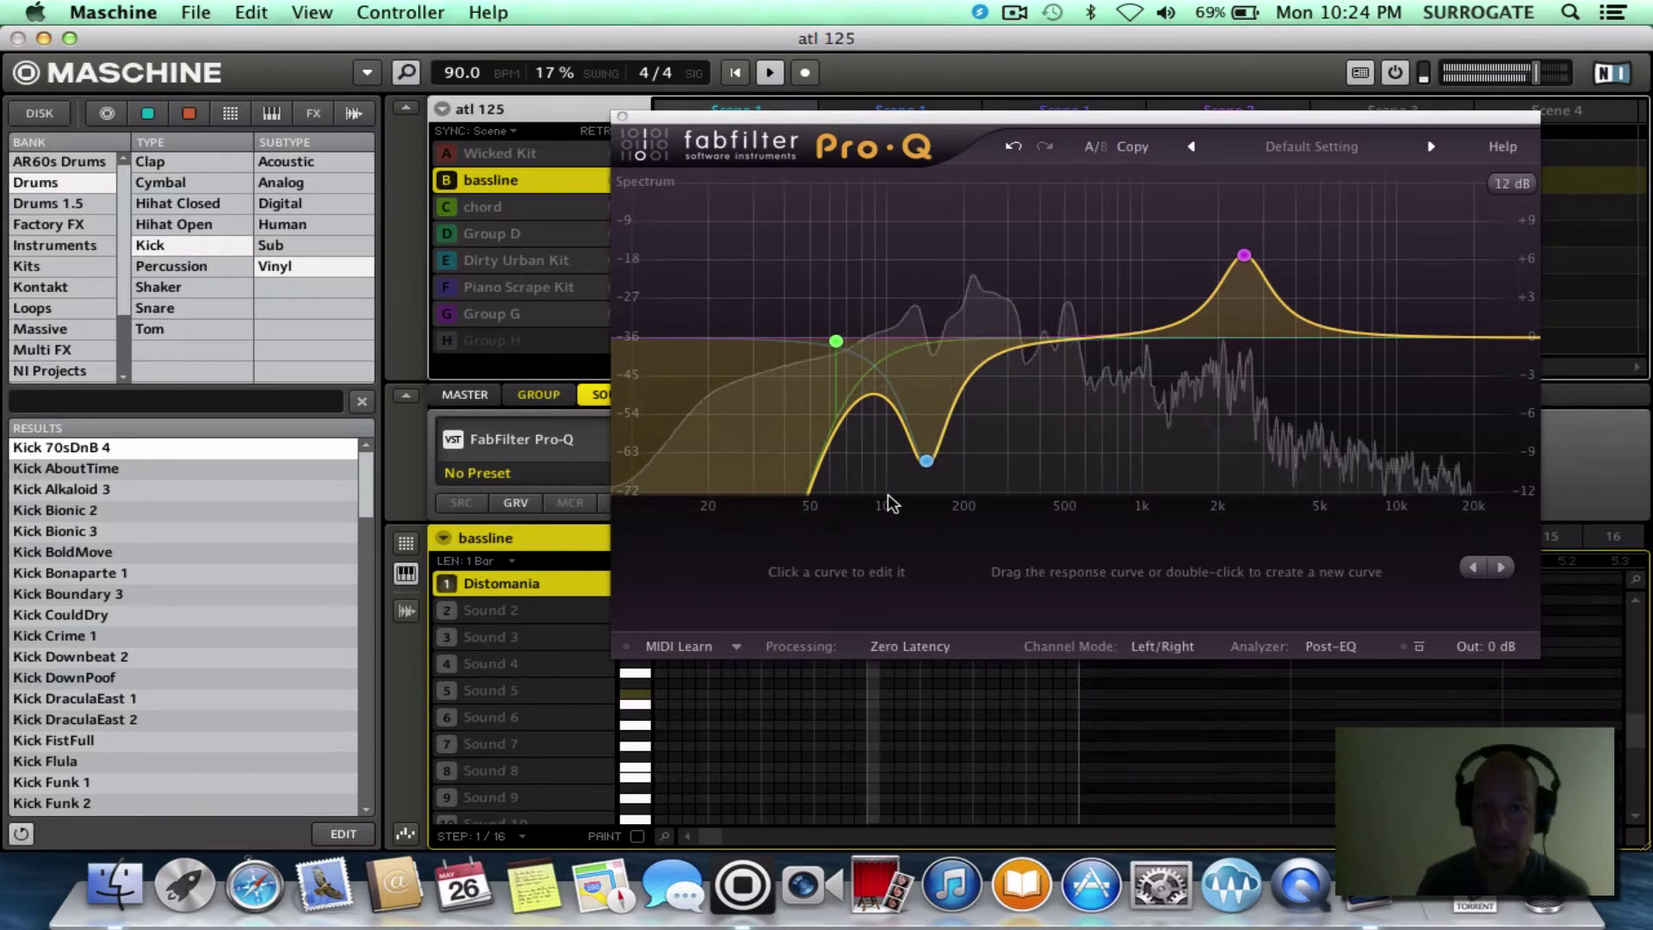
mouse_move(926, 471)
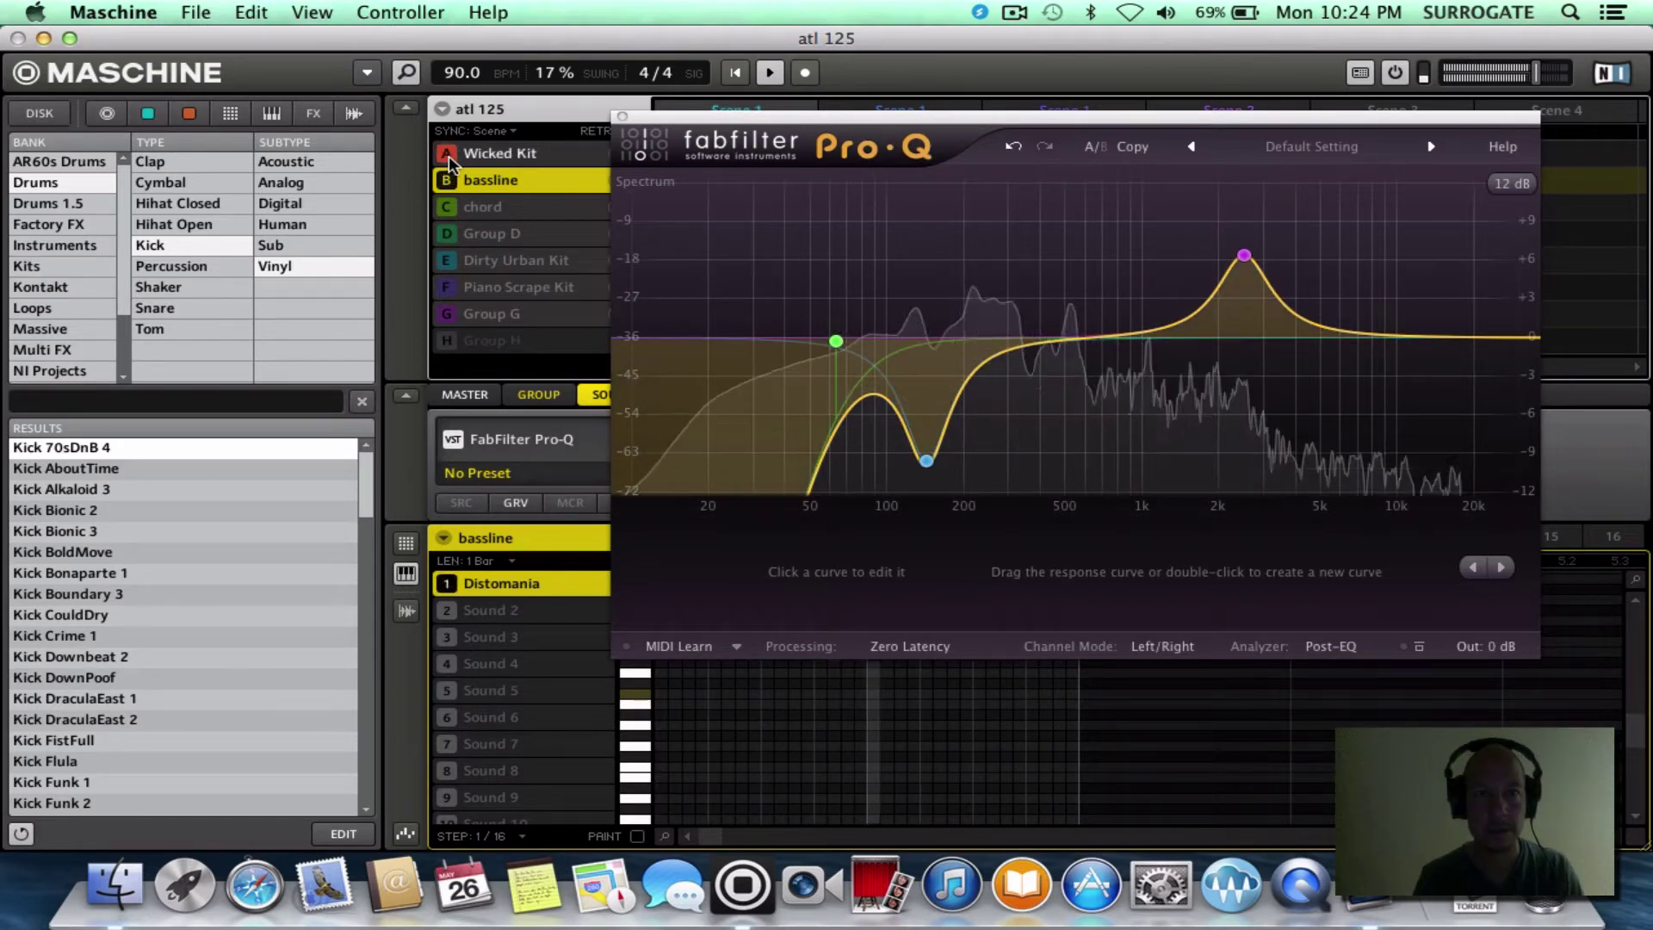
- Solo Kick Wicked 2 in the Wicked Kit and open its FabFilter Pro-Q to examine the low-frequency boost
click(523, 156)
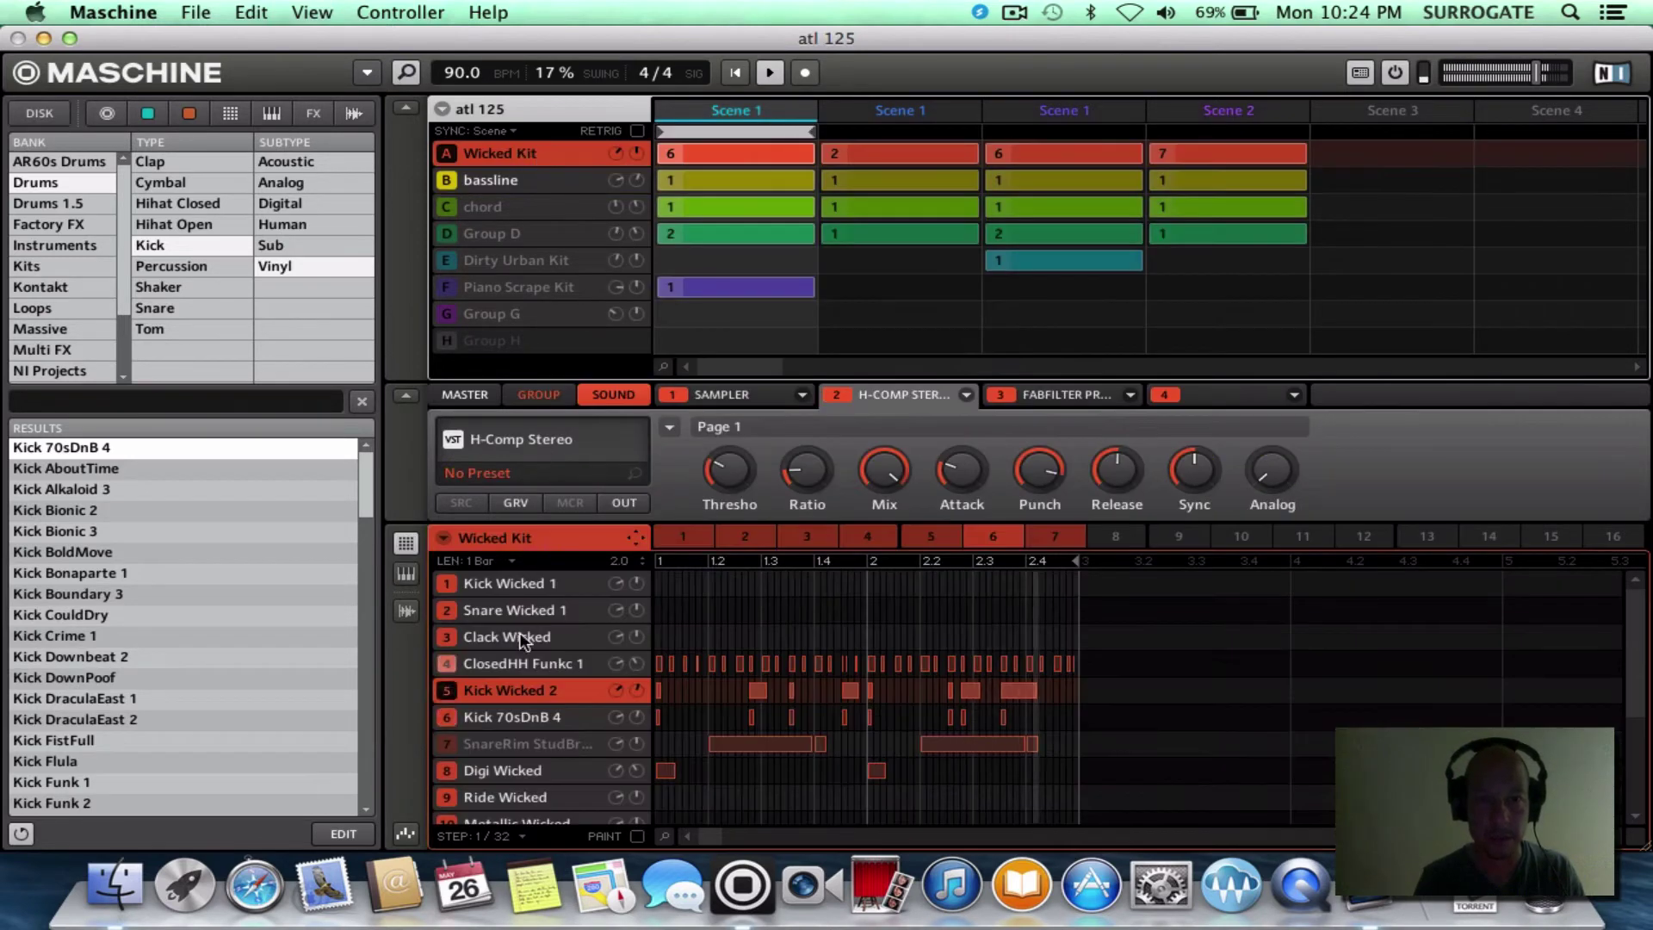
right_click(447, 694)
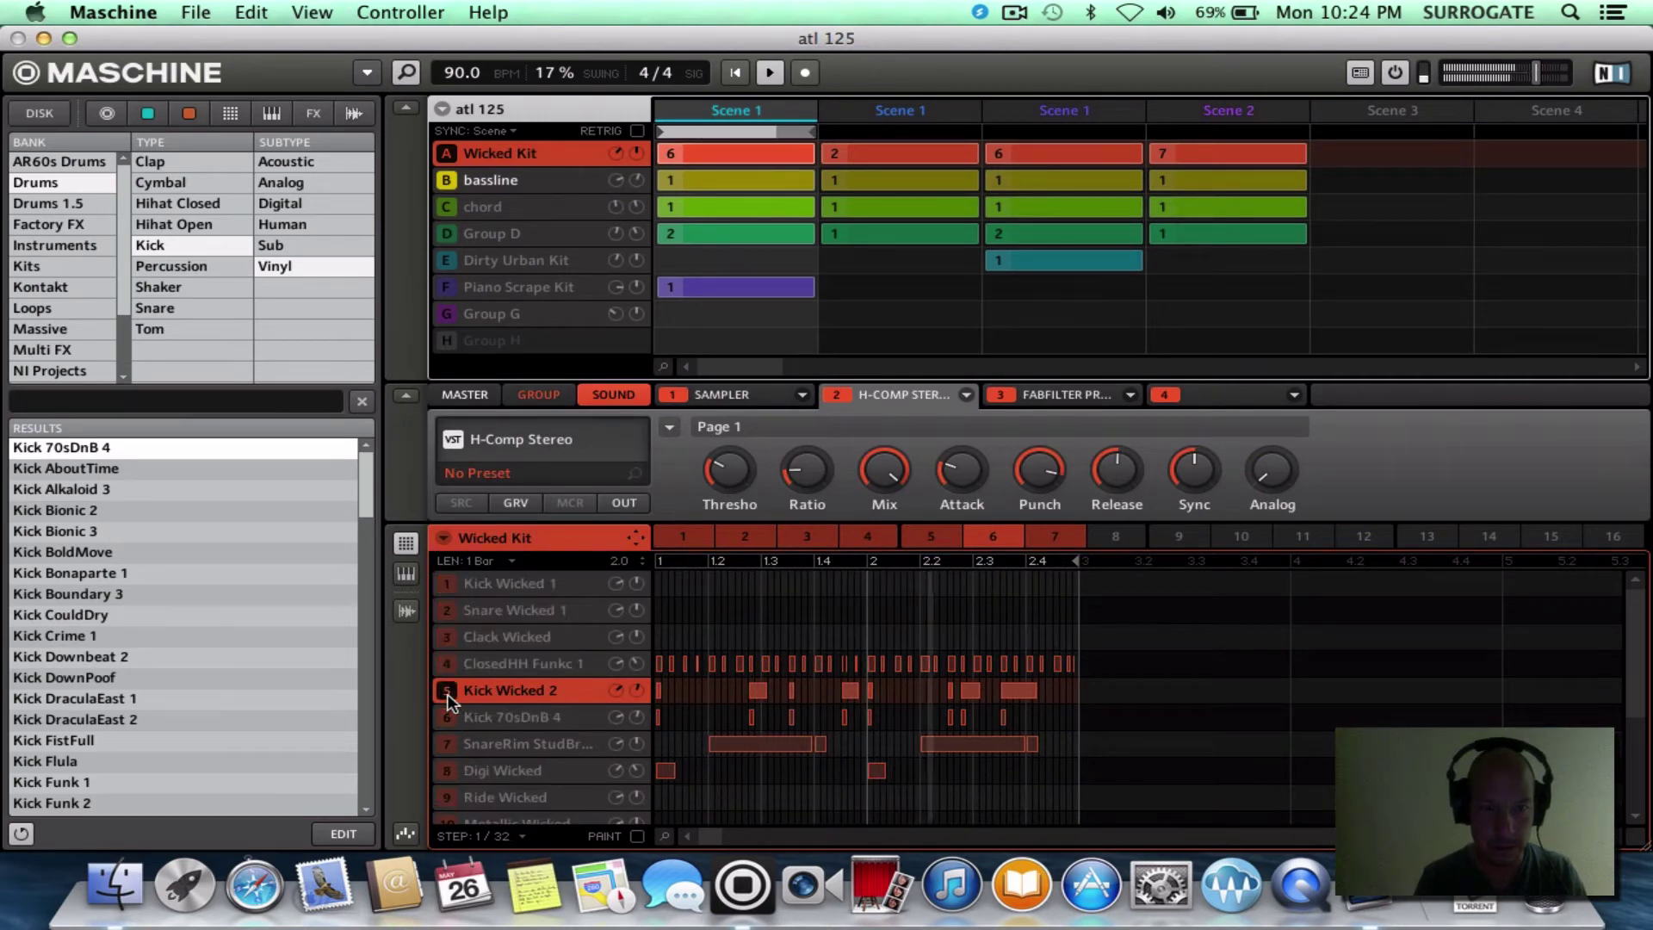
click(1073, 394)
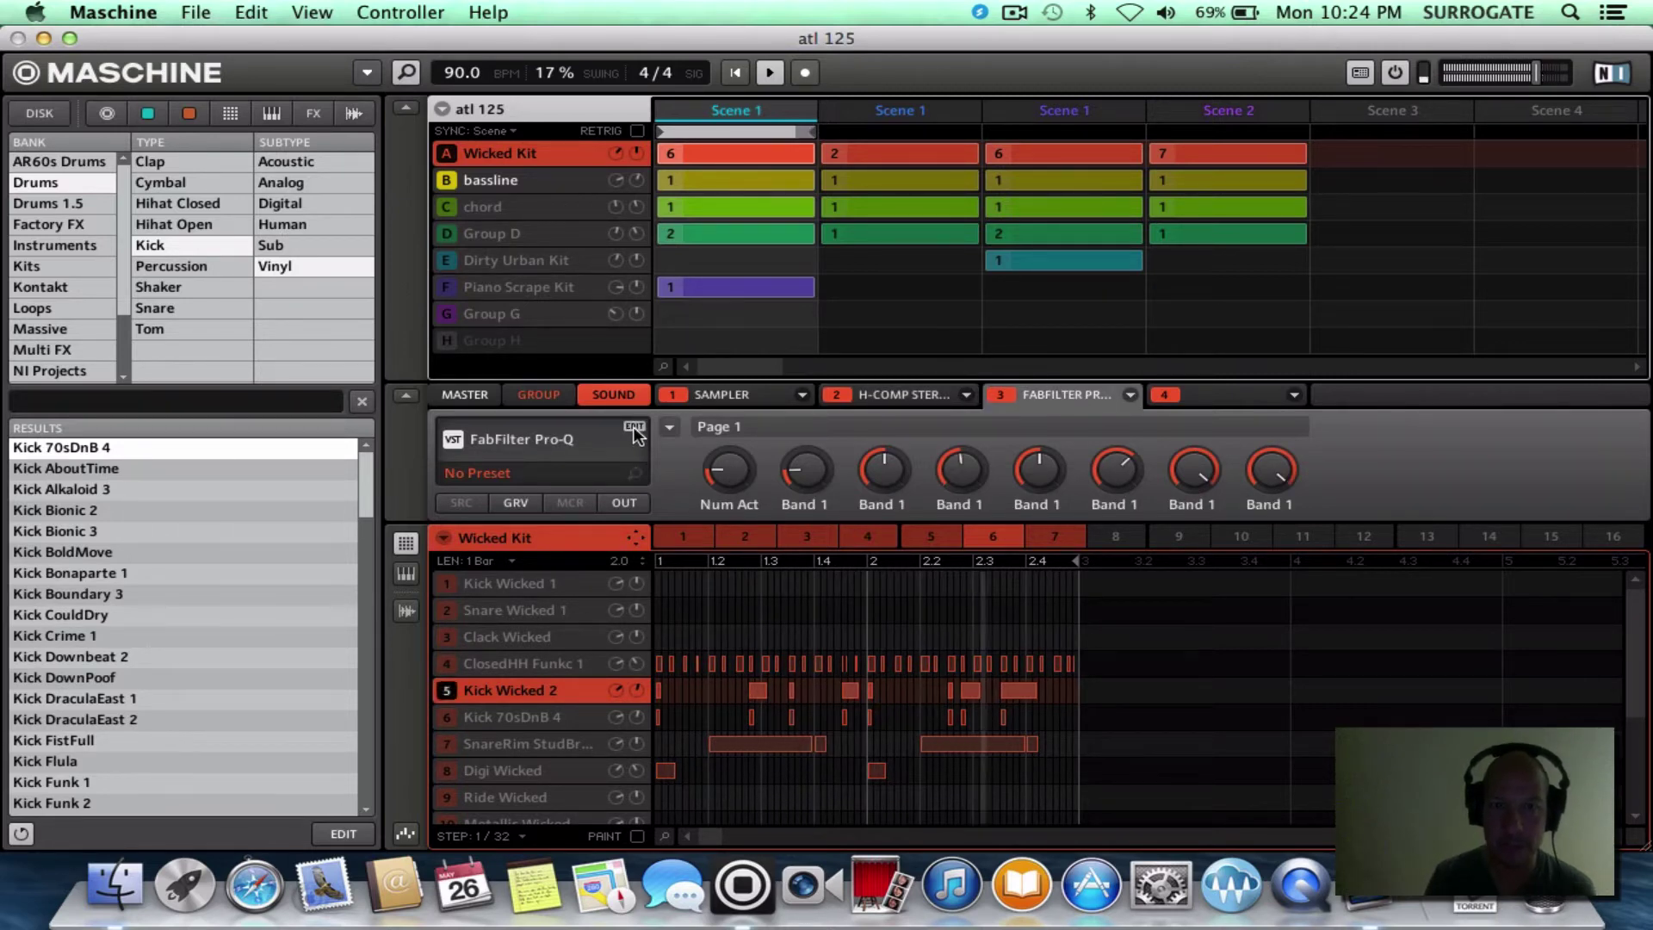
click(634, 428)
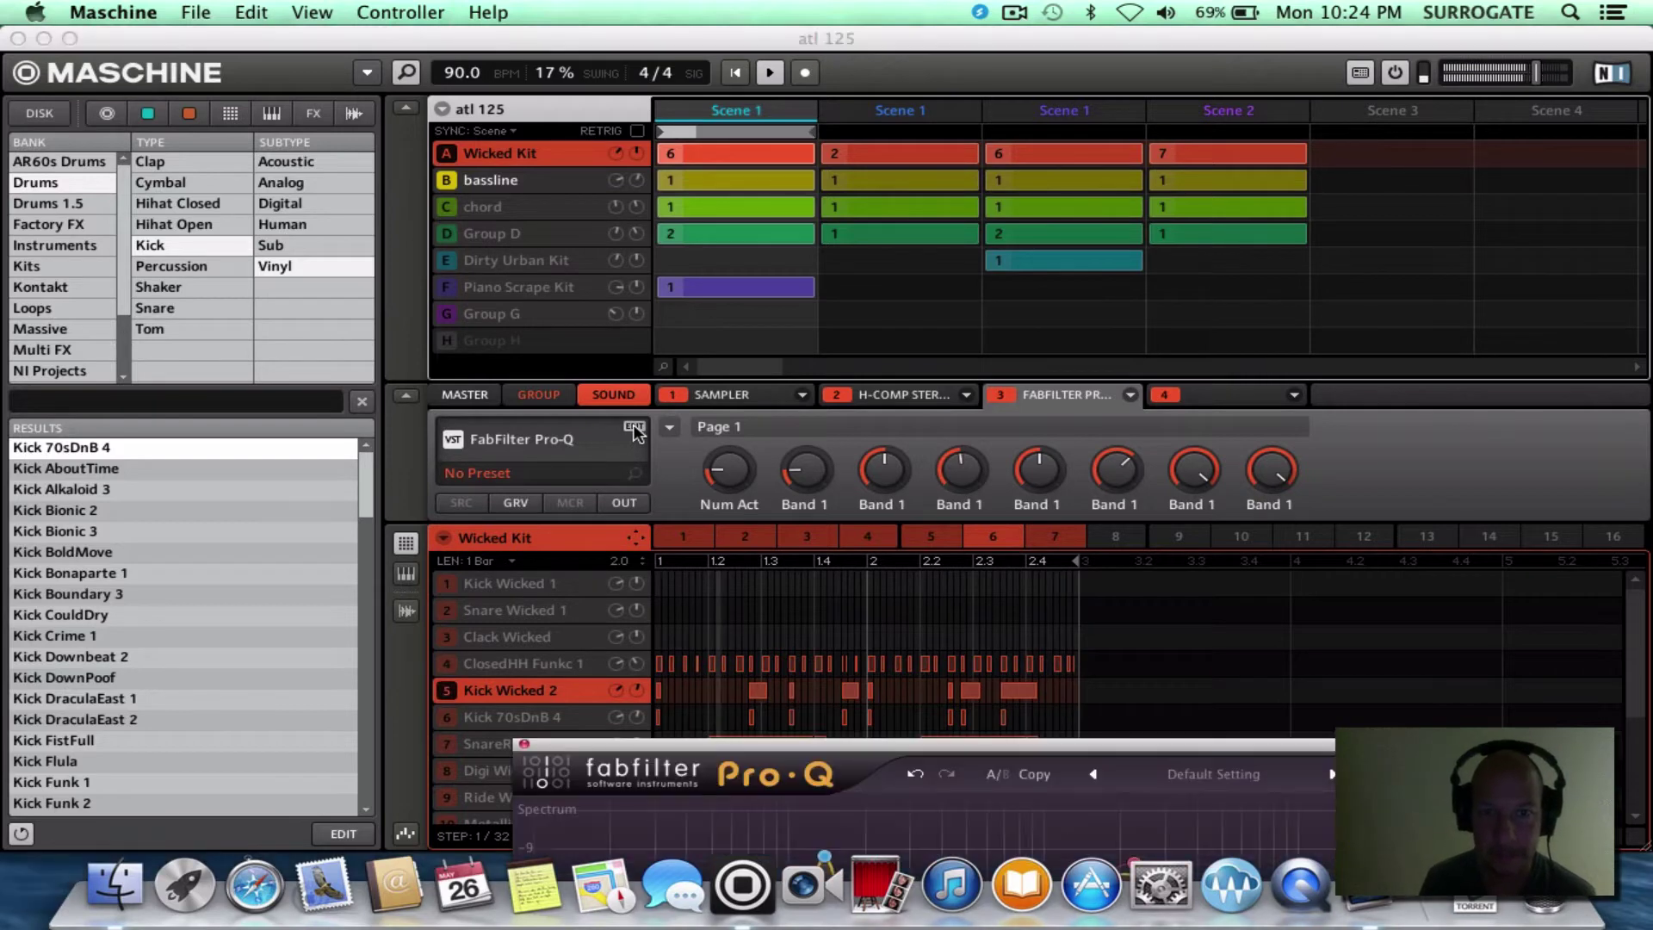
drag(876, 743, 1001, 229)
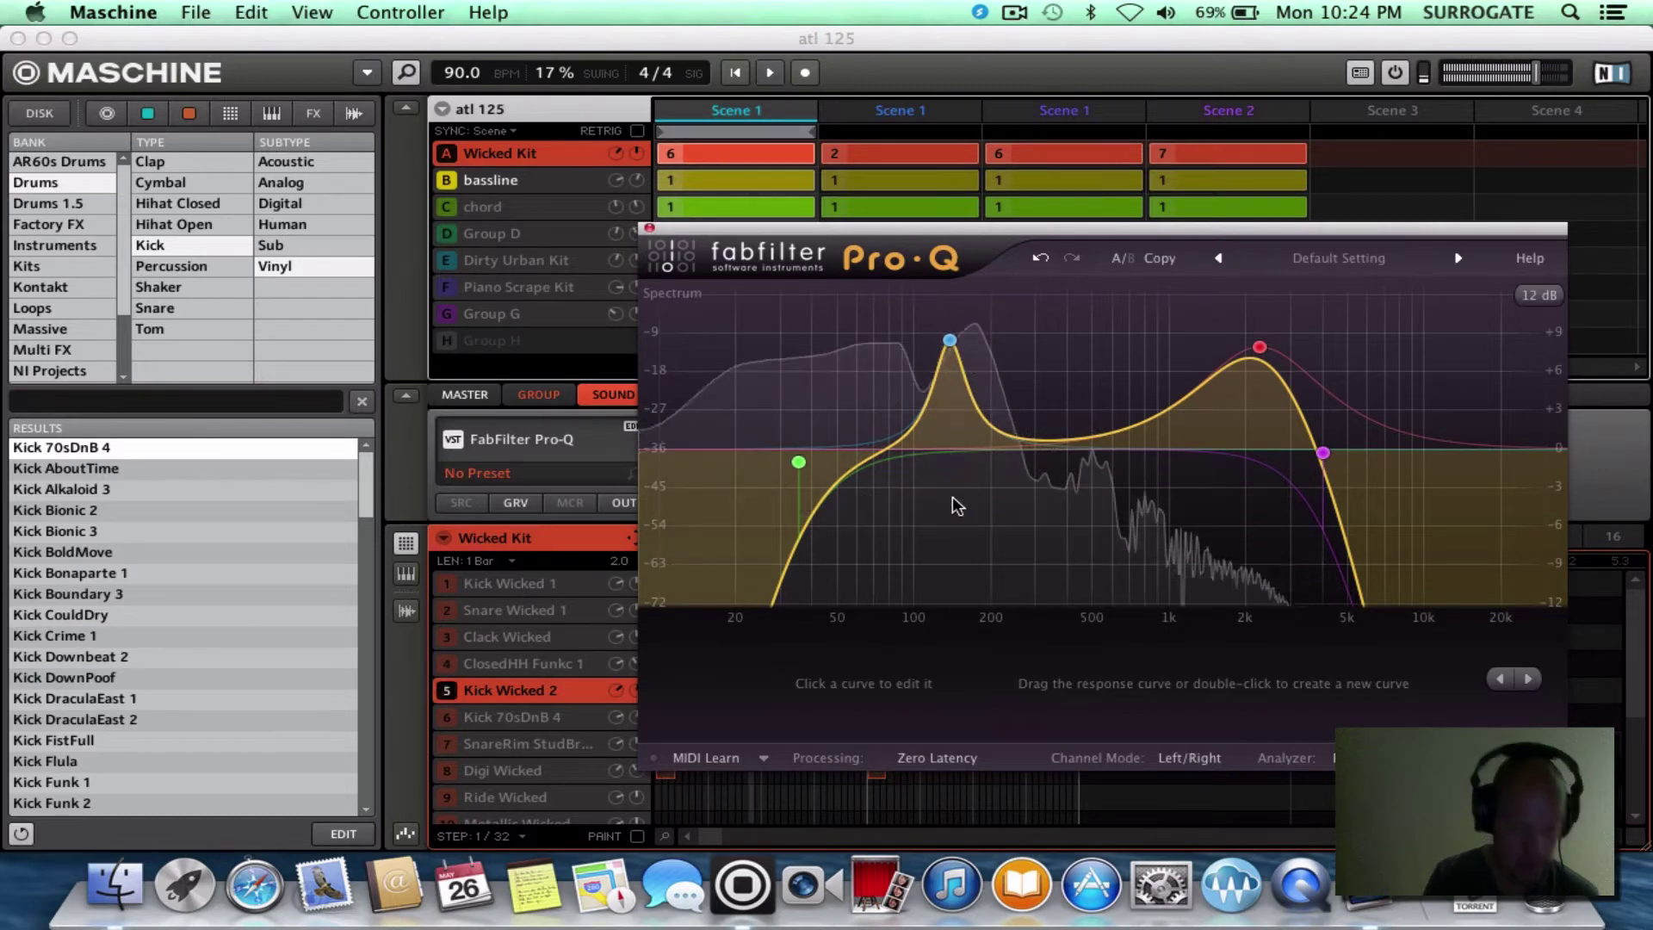
mouse_move(954, 344)
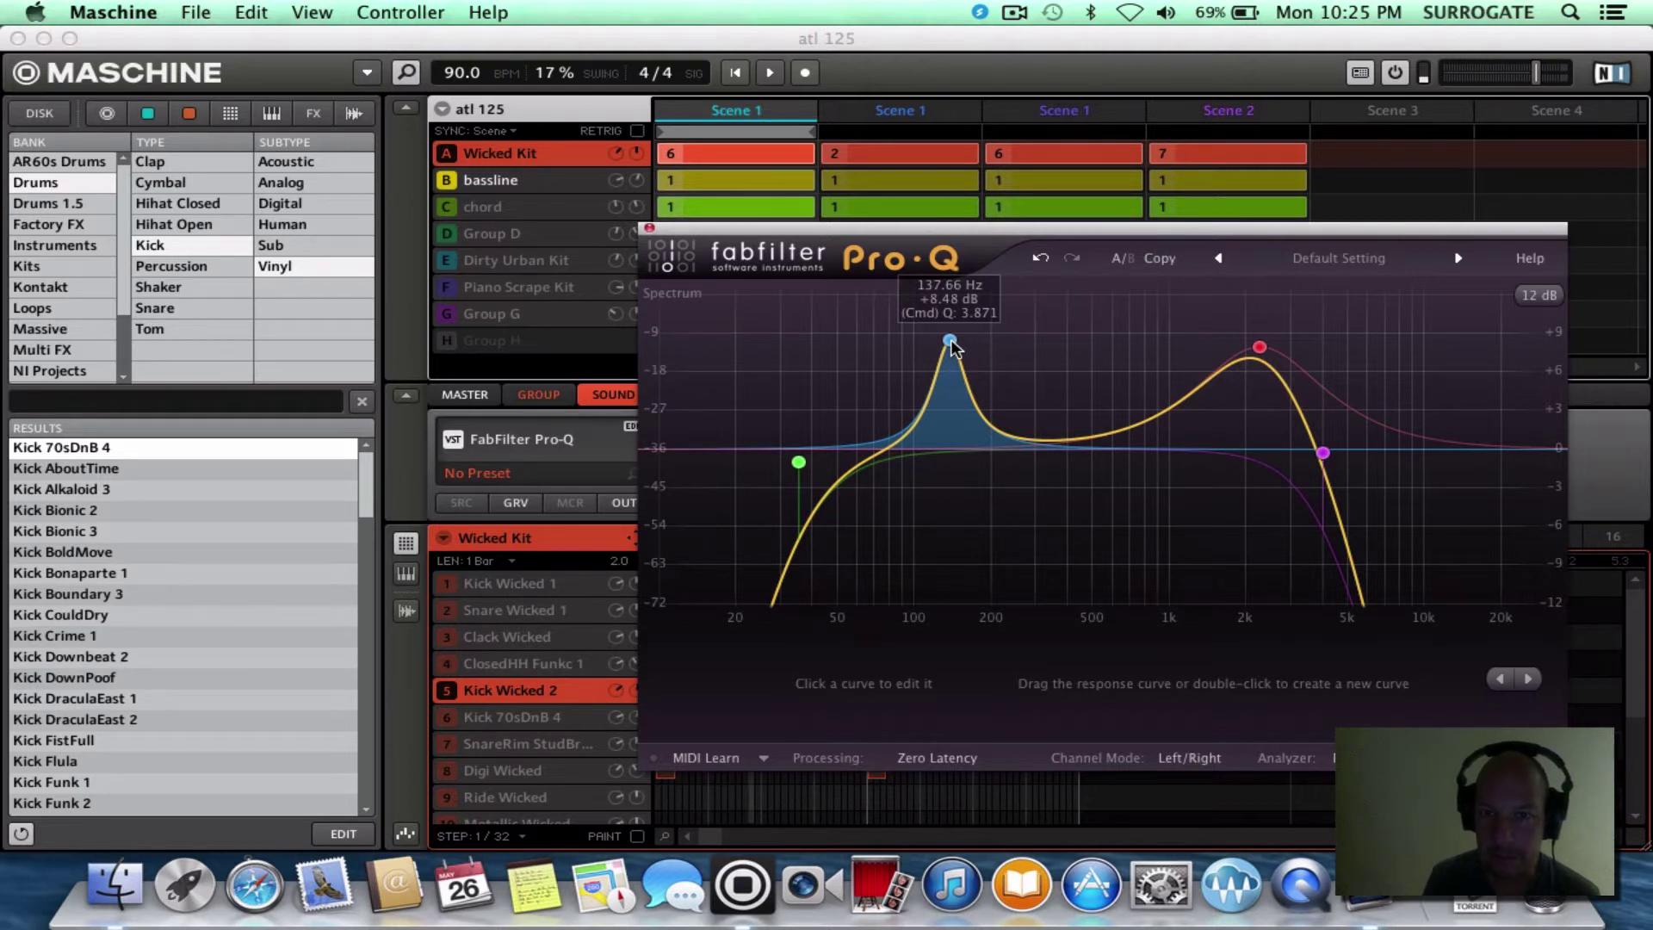
- Compare the bassline's EQ cut with the kick's boost, and shift the kick's low Bell band slightly higher in frequency
click(566, 191)
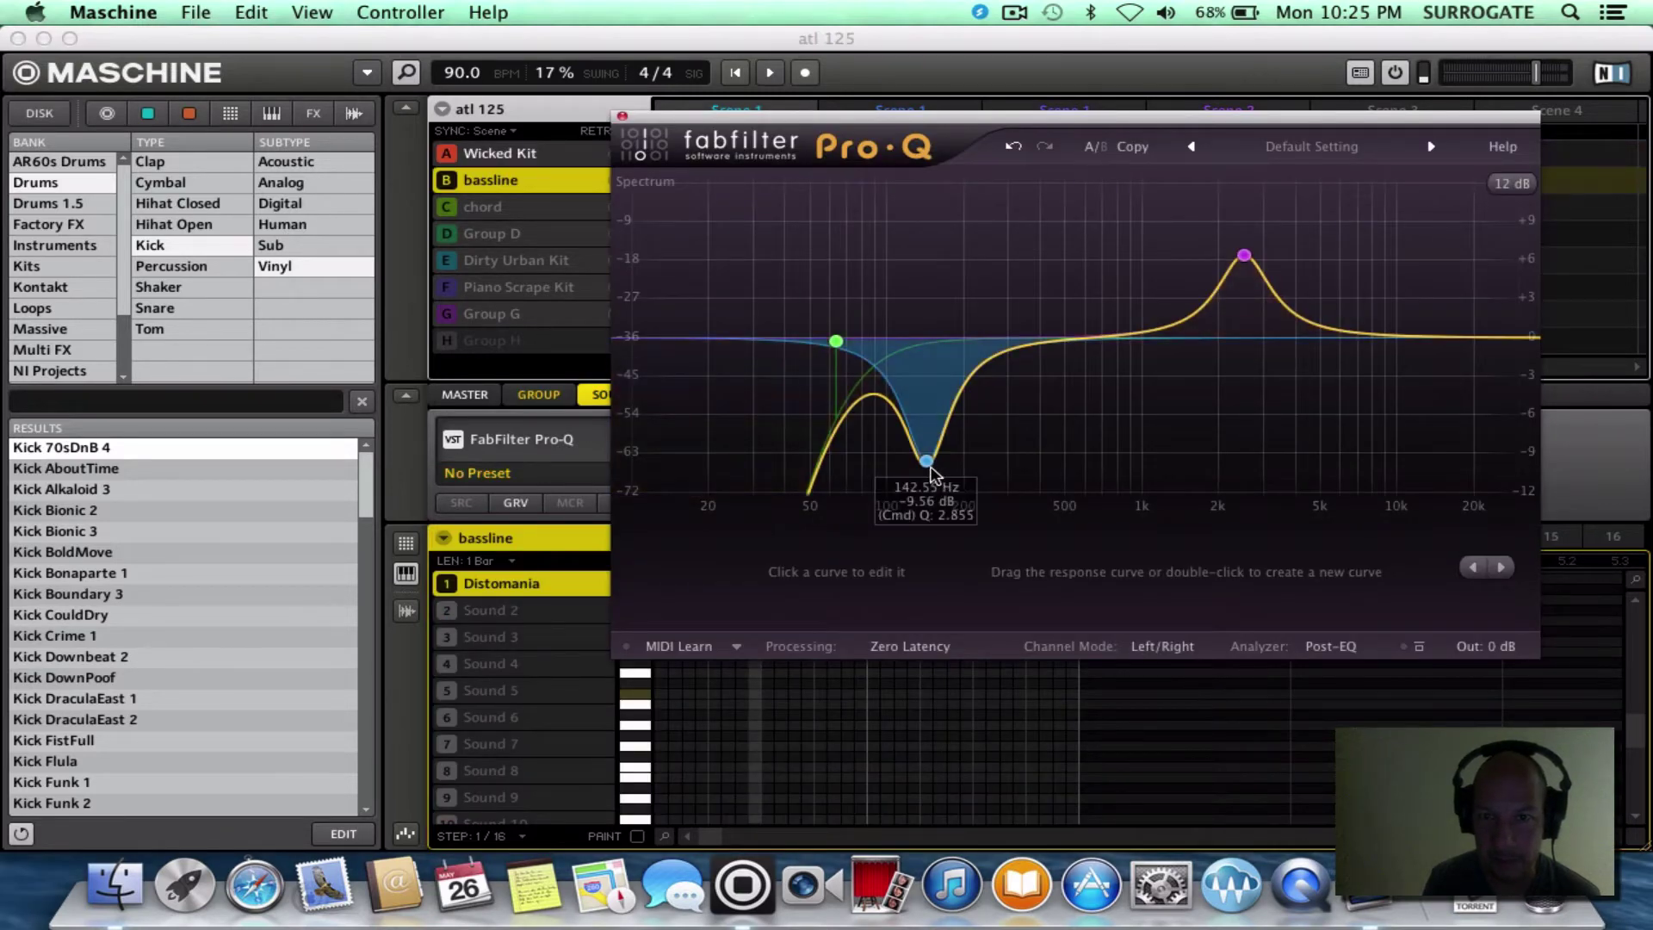
click(564, 154)
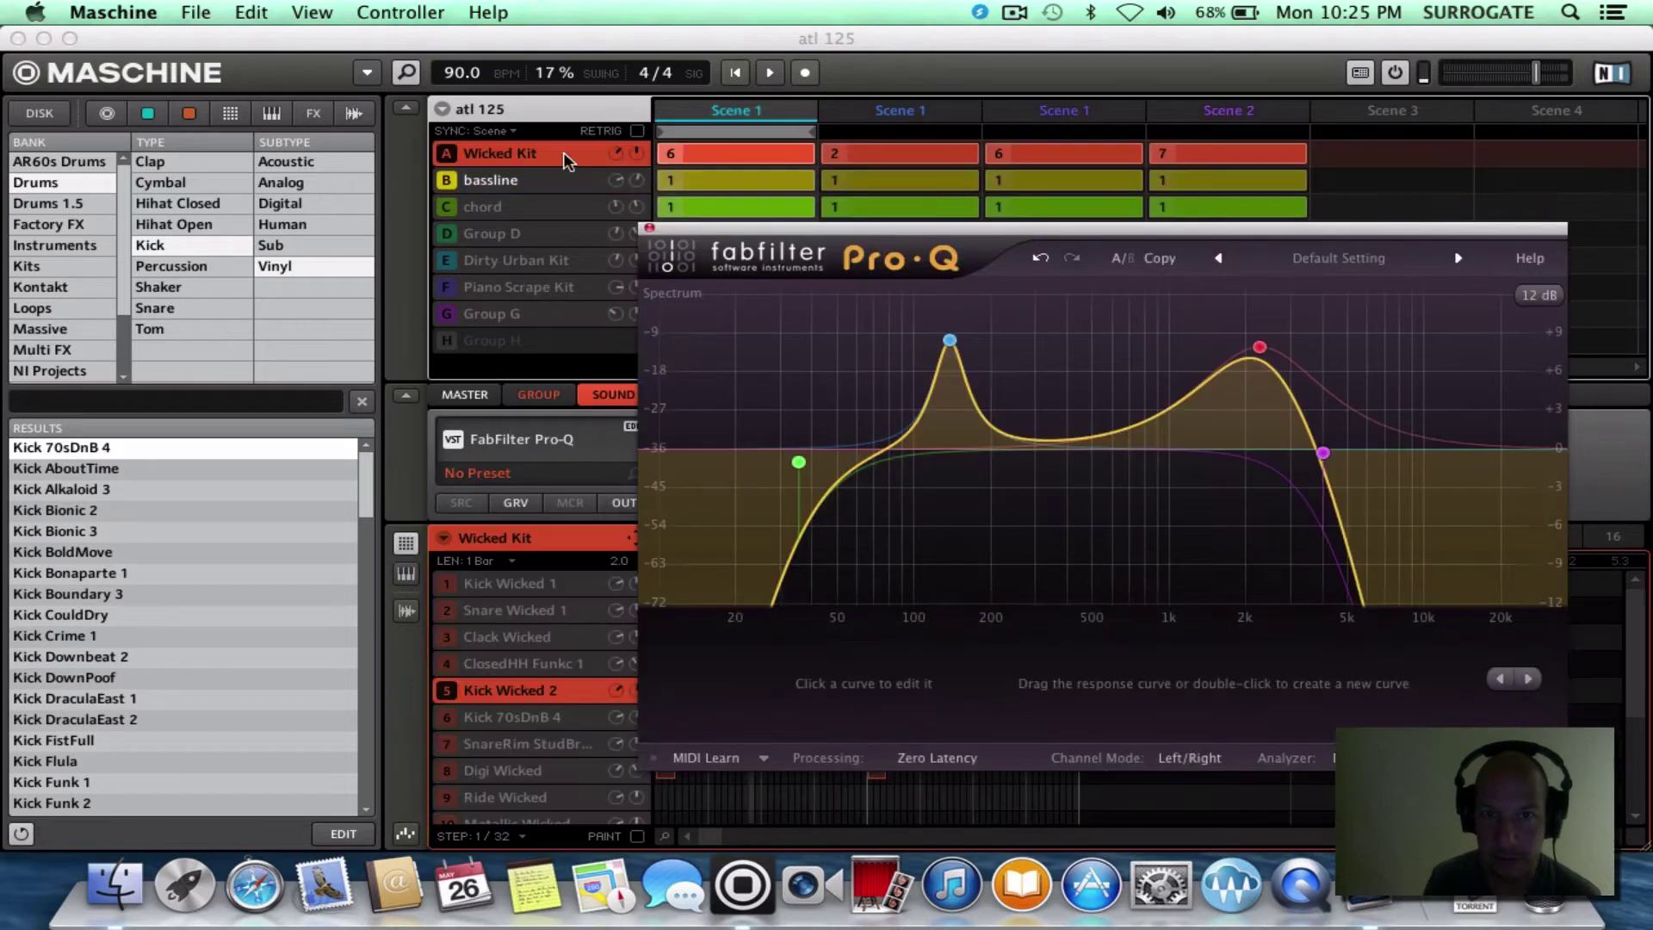
click(950, 343)
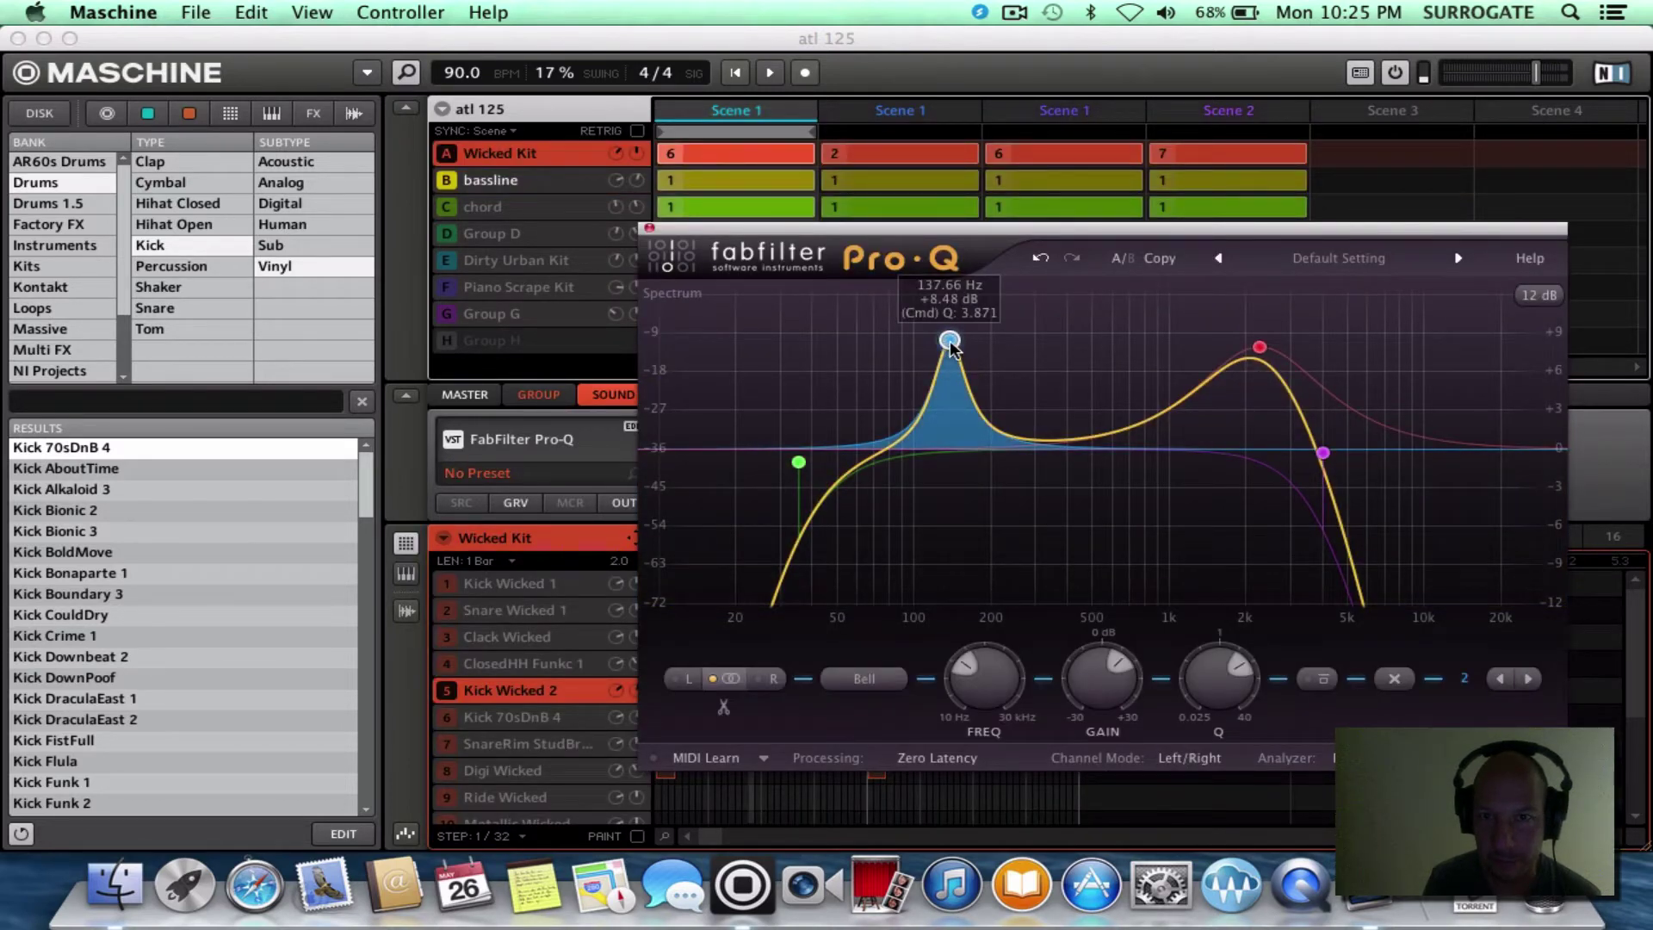
drag(950, 344, 954, 344)
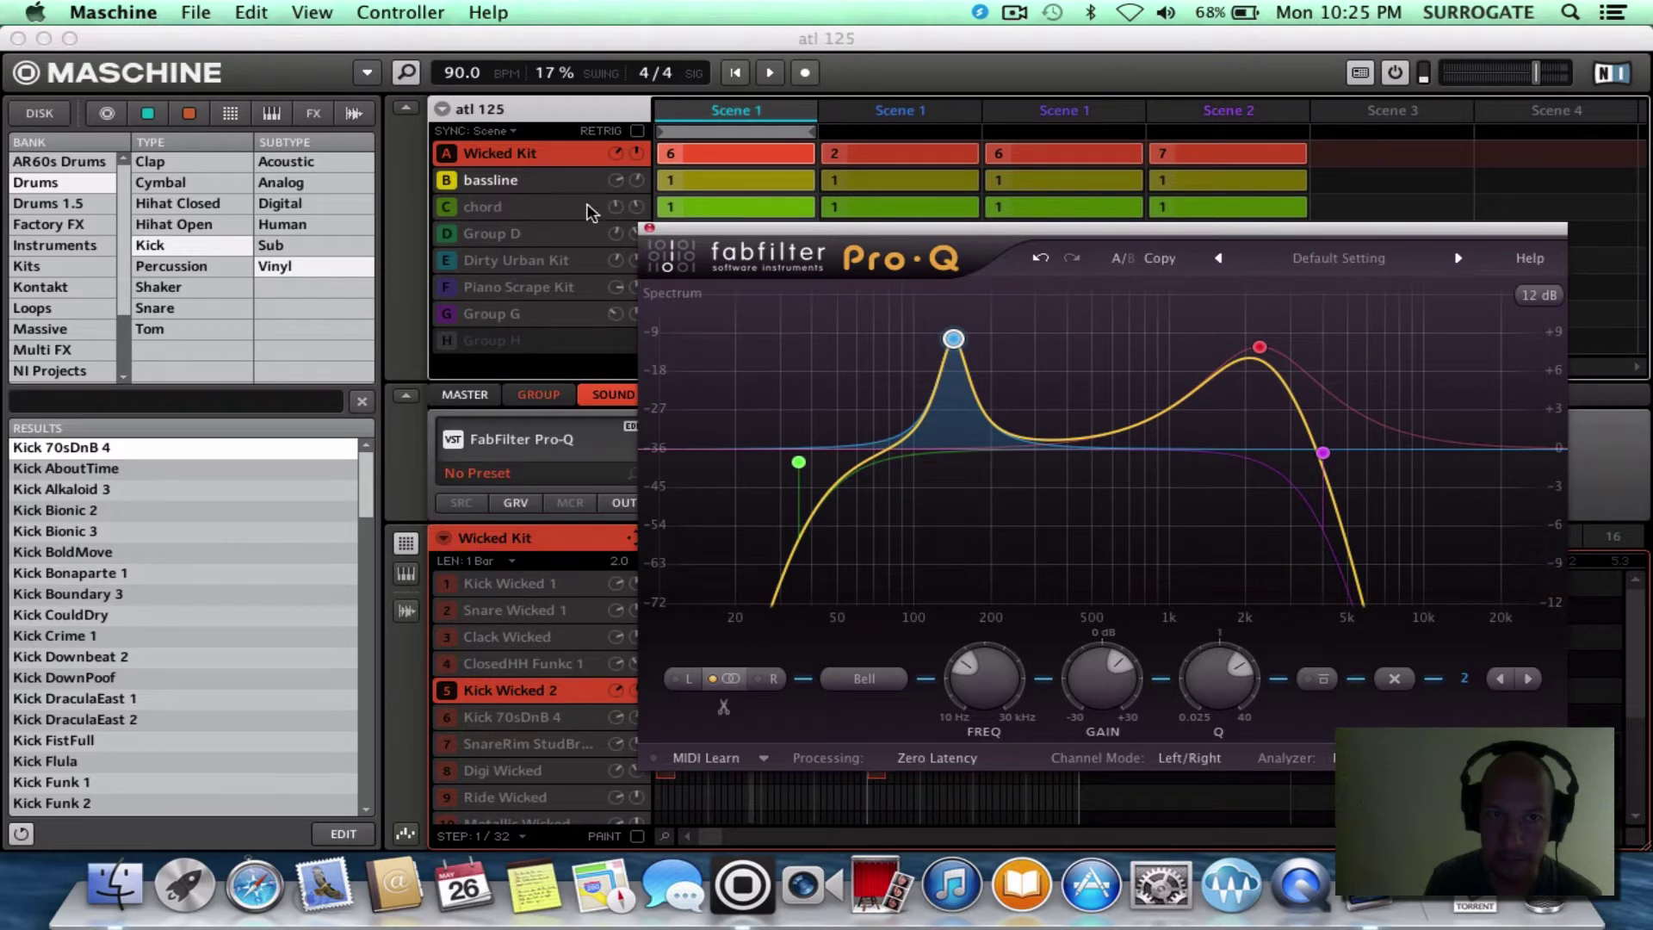
- Solo the chord group in Scene 1 and play it back on its own
click(508, 179)
click(492, 209)
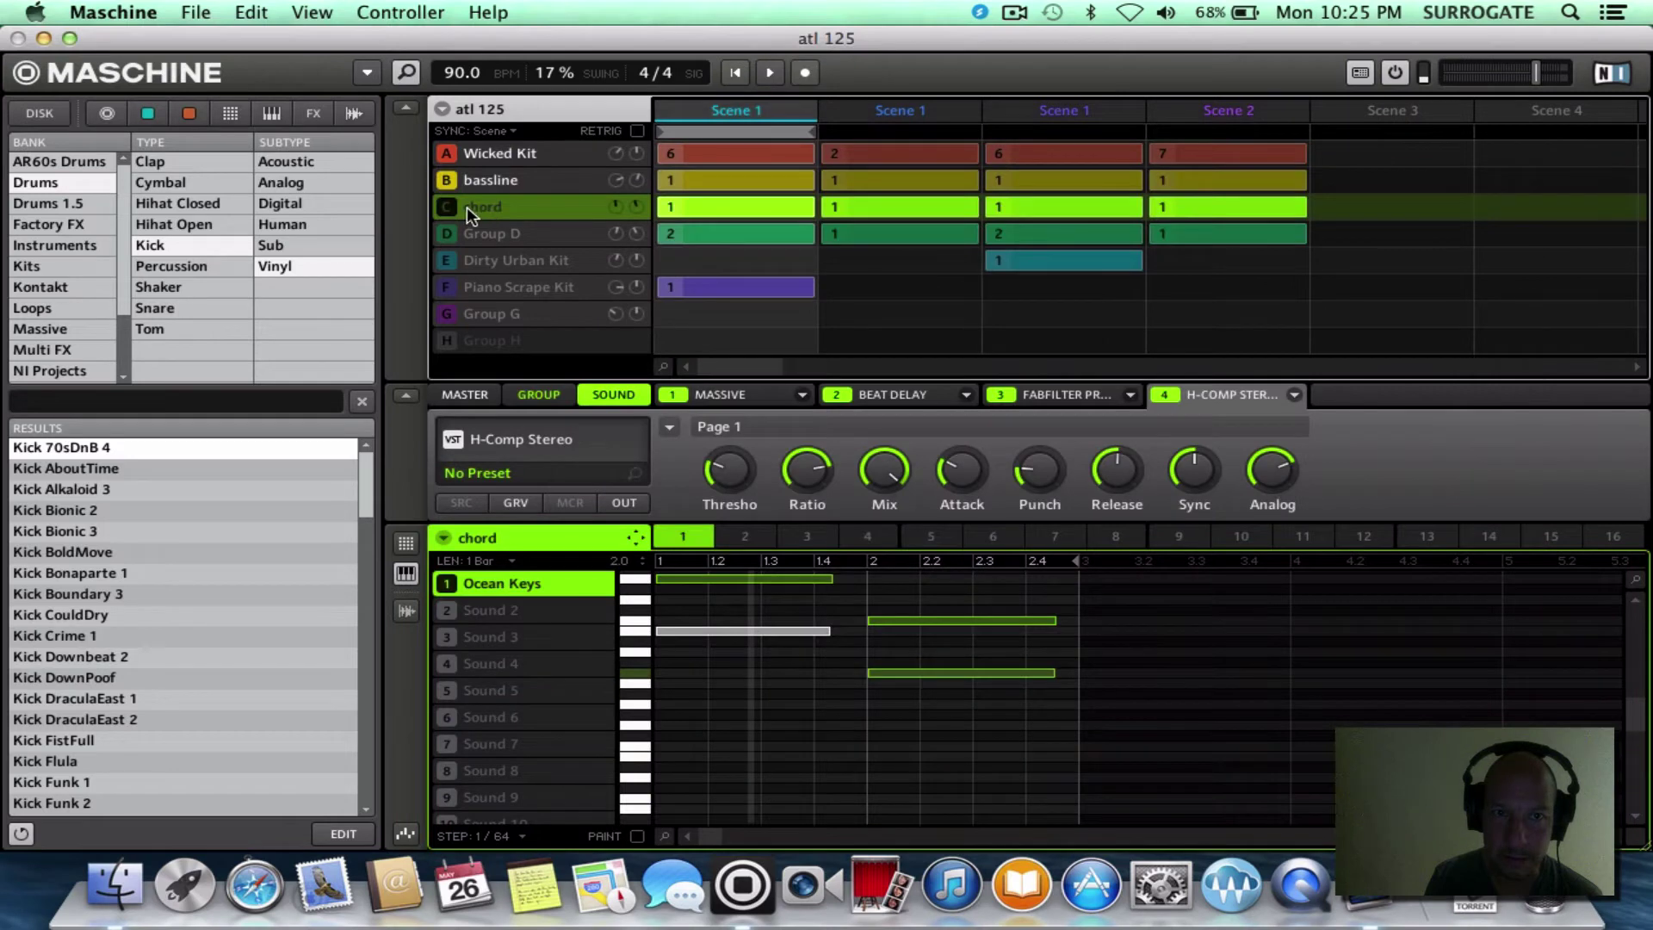
click(447, 207)
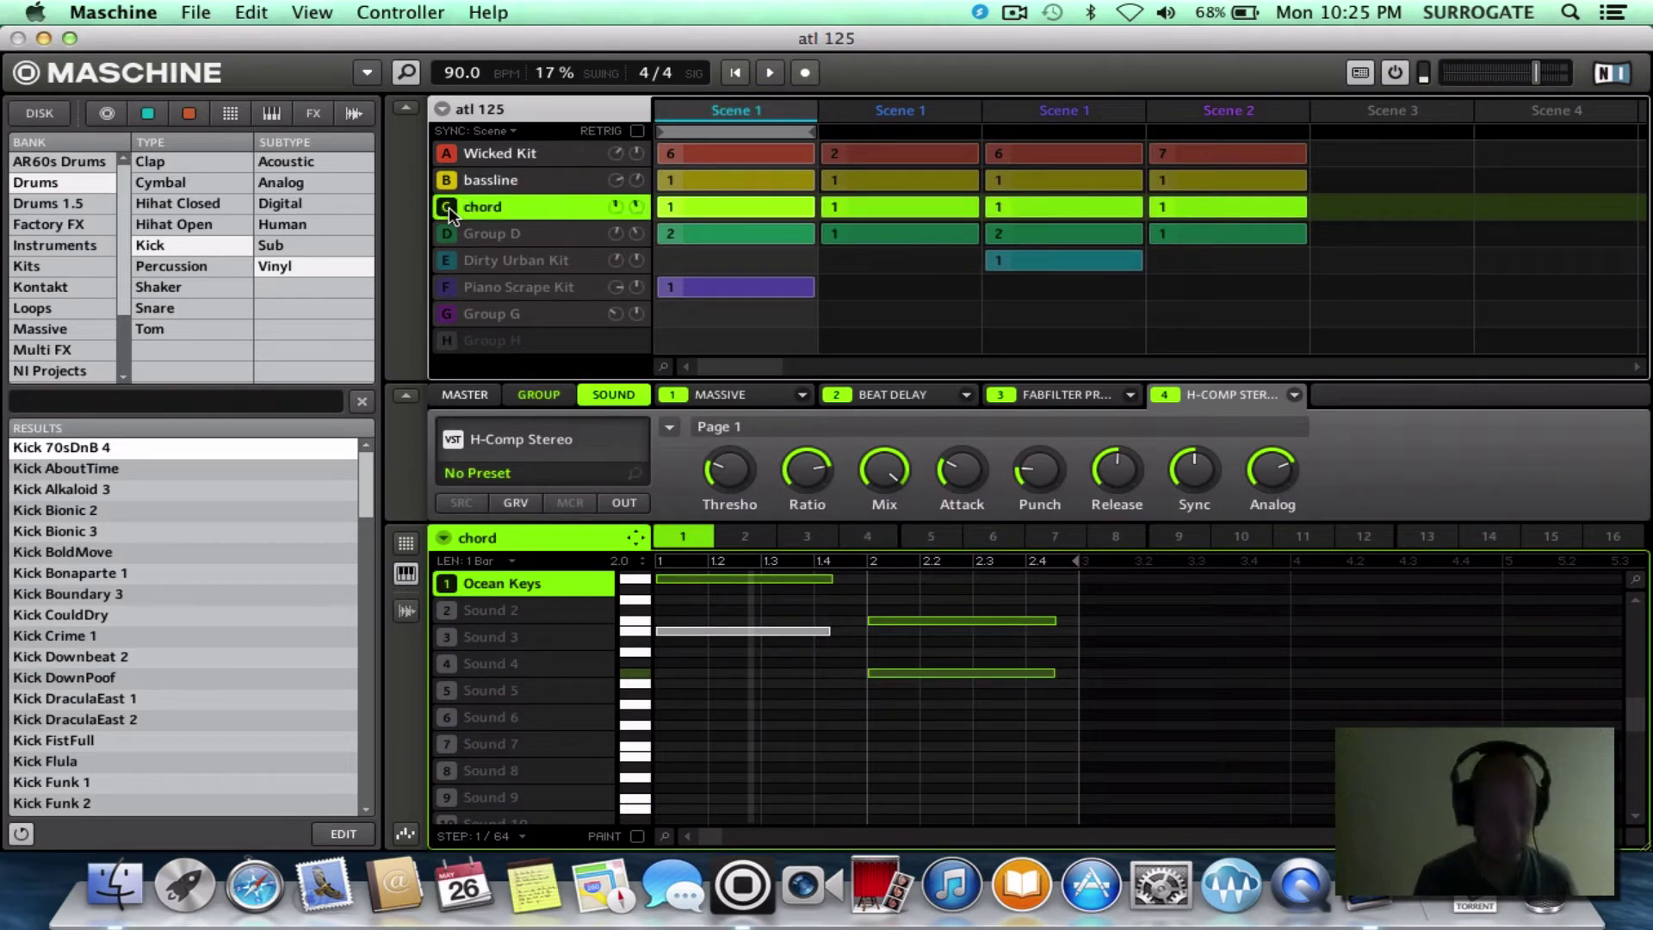
key(space)
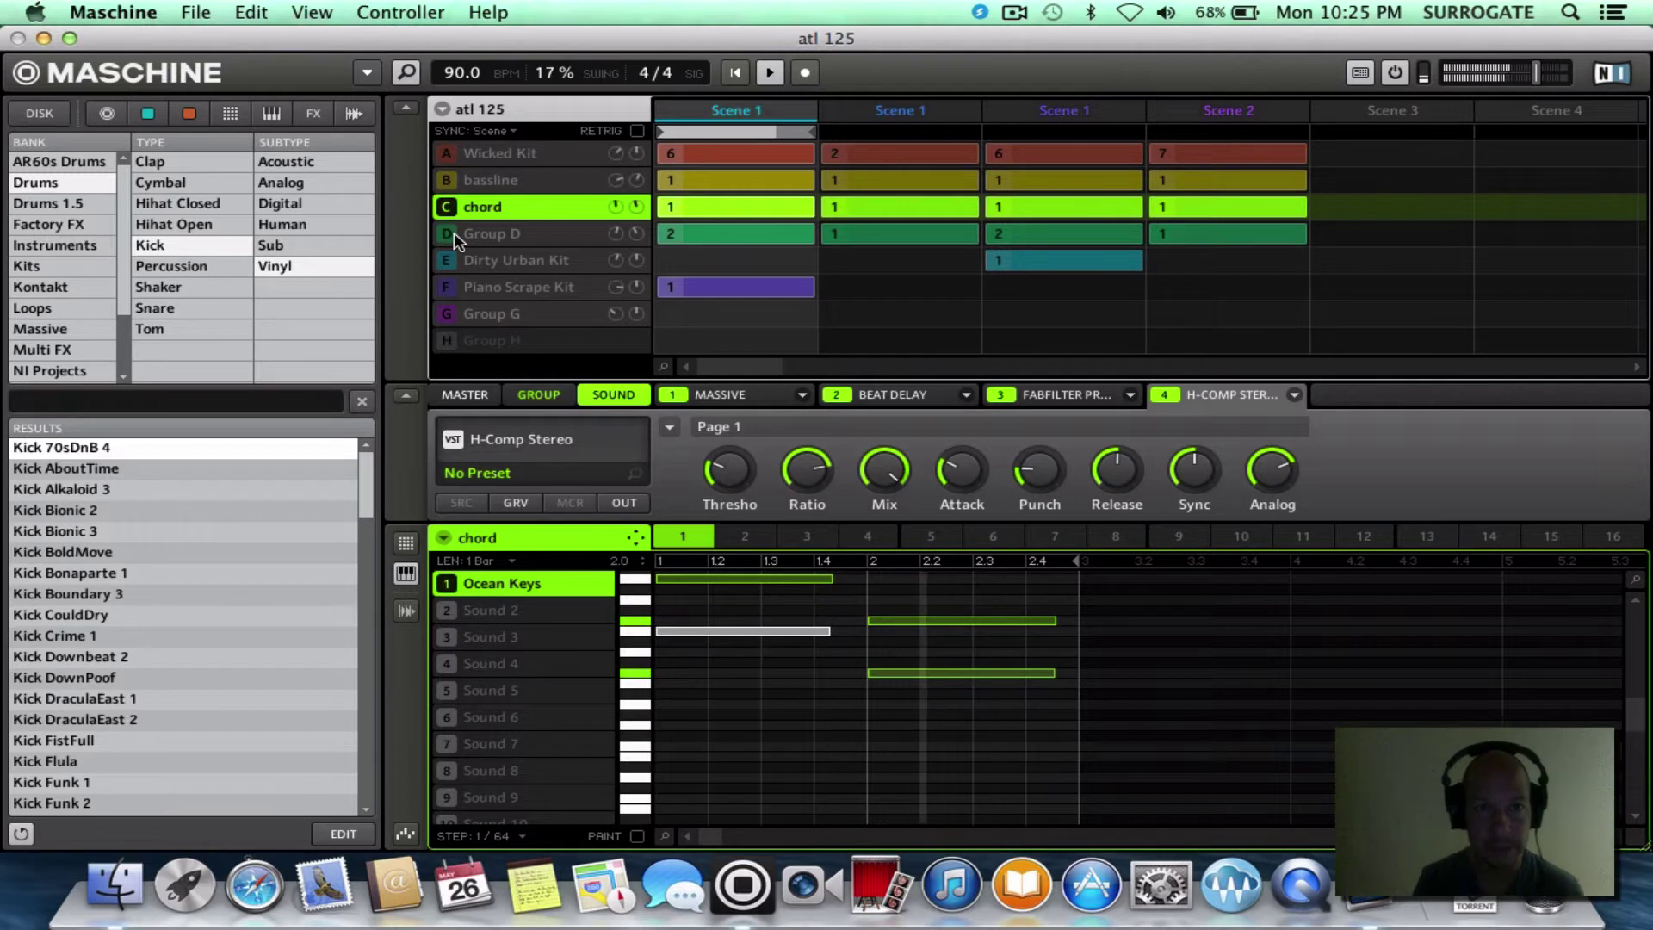
- Bring Group D in with the chord group, switch Piano Scrape Kit on and off again, and select that kit
click(446, 234)
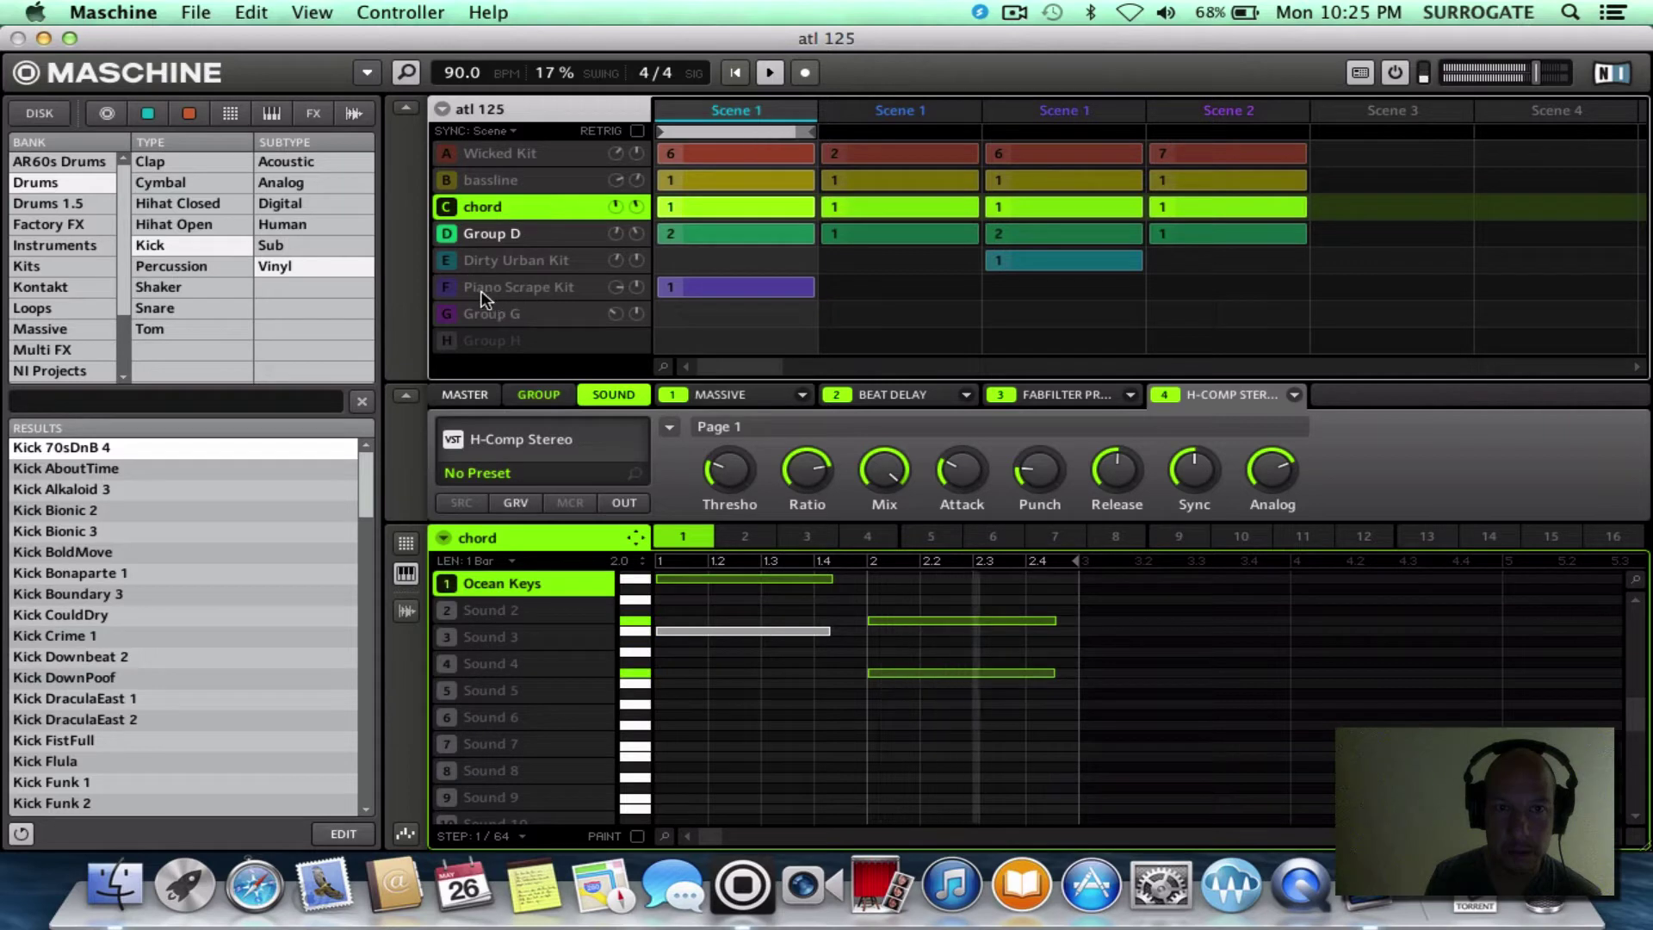
click(448, 286)
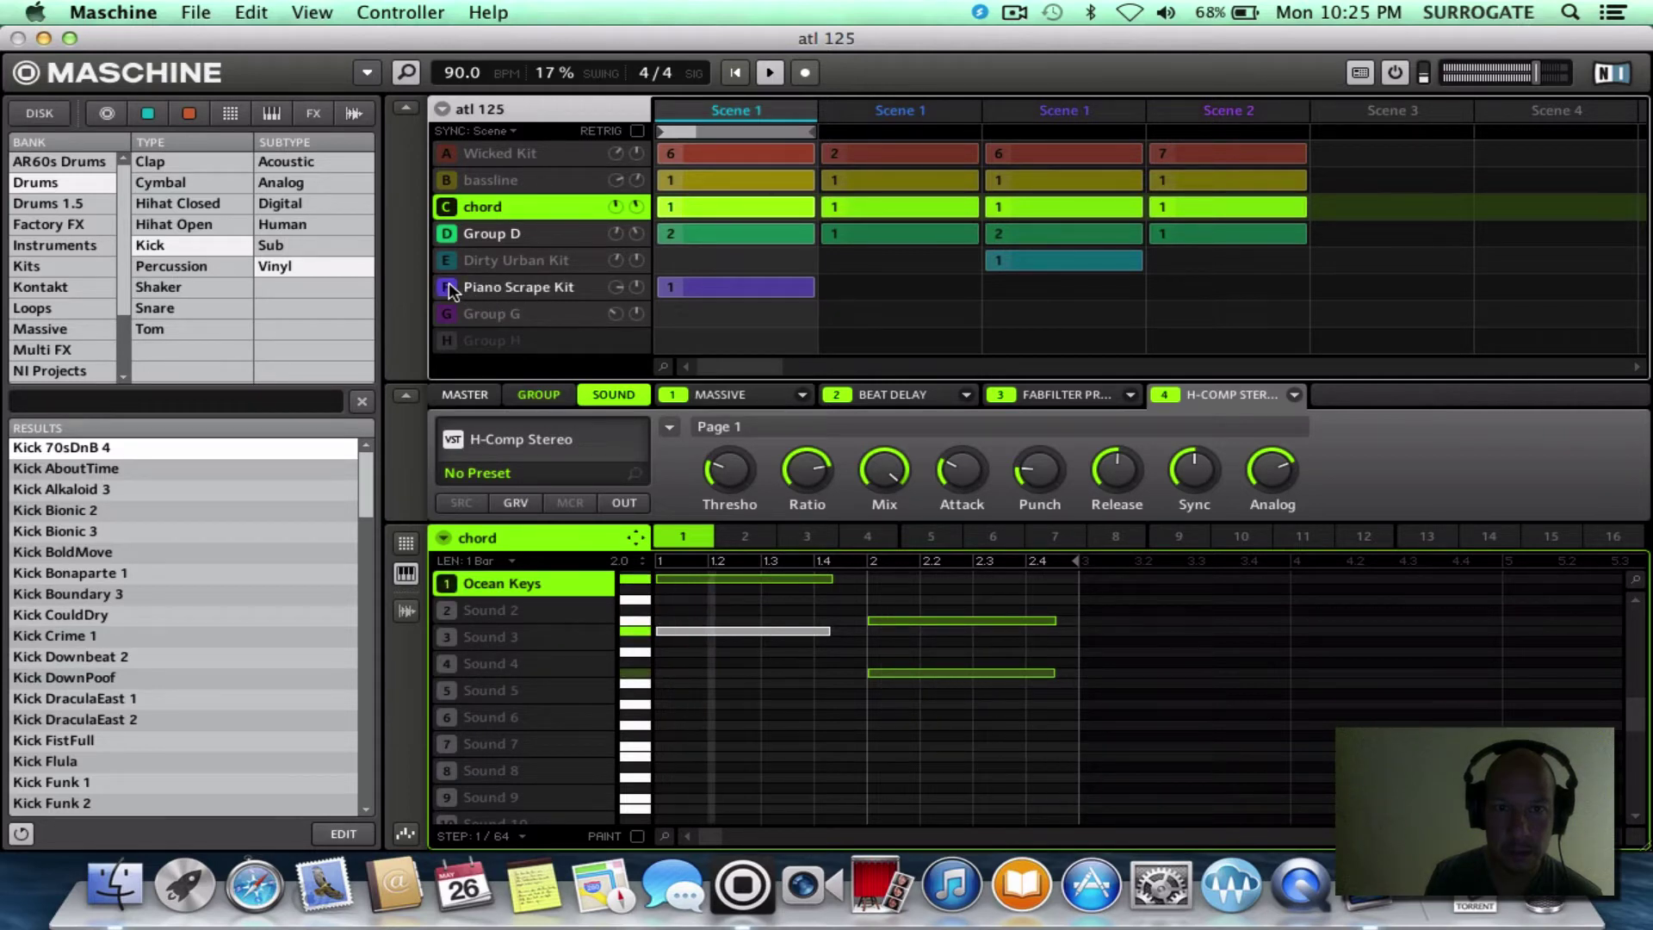
click(448, 287)
click(479, 290)
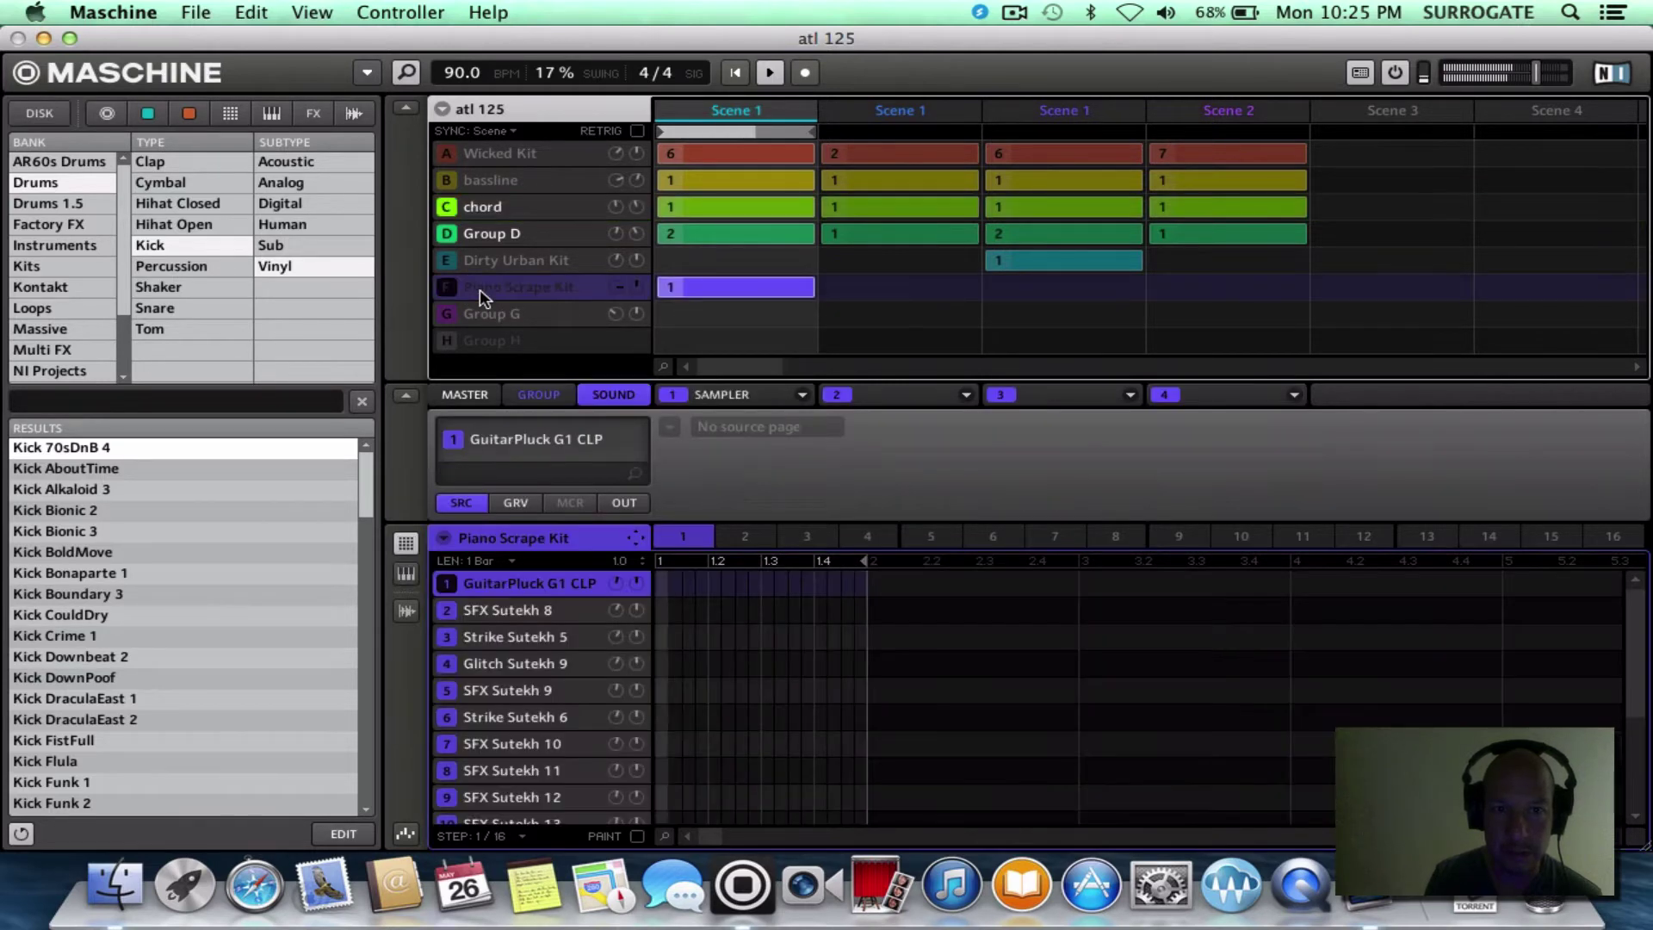
- Unmute the Wicked Kit and bassline groups alongside chord and Group D, and select the Wicked Kit
click(447, 153)
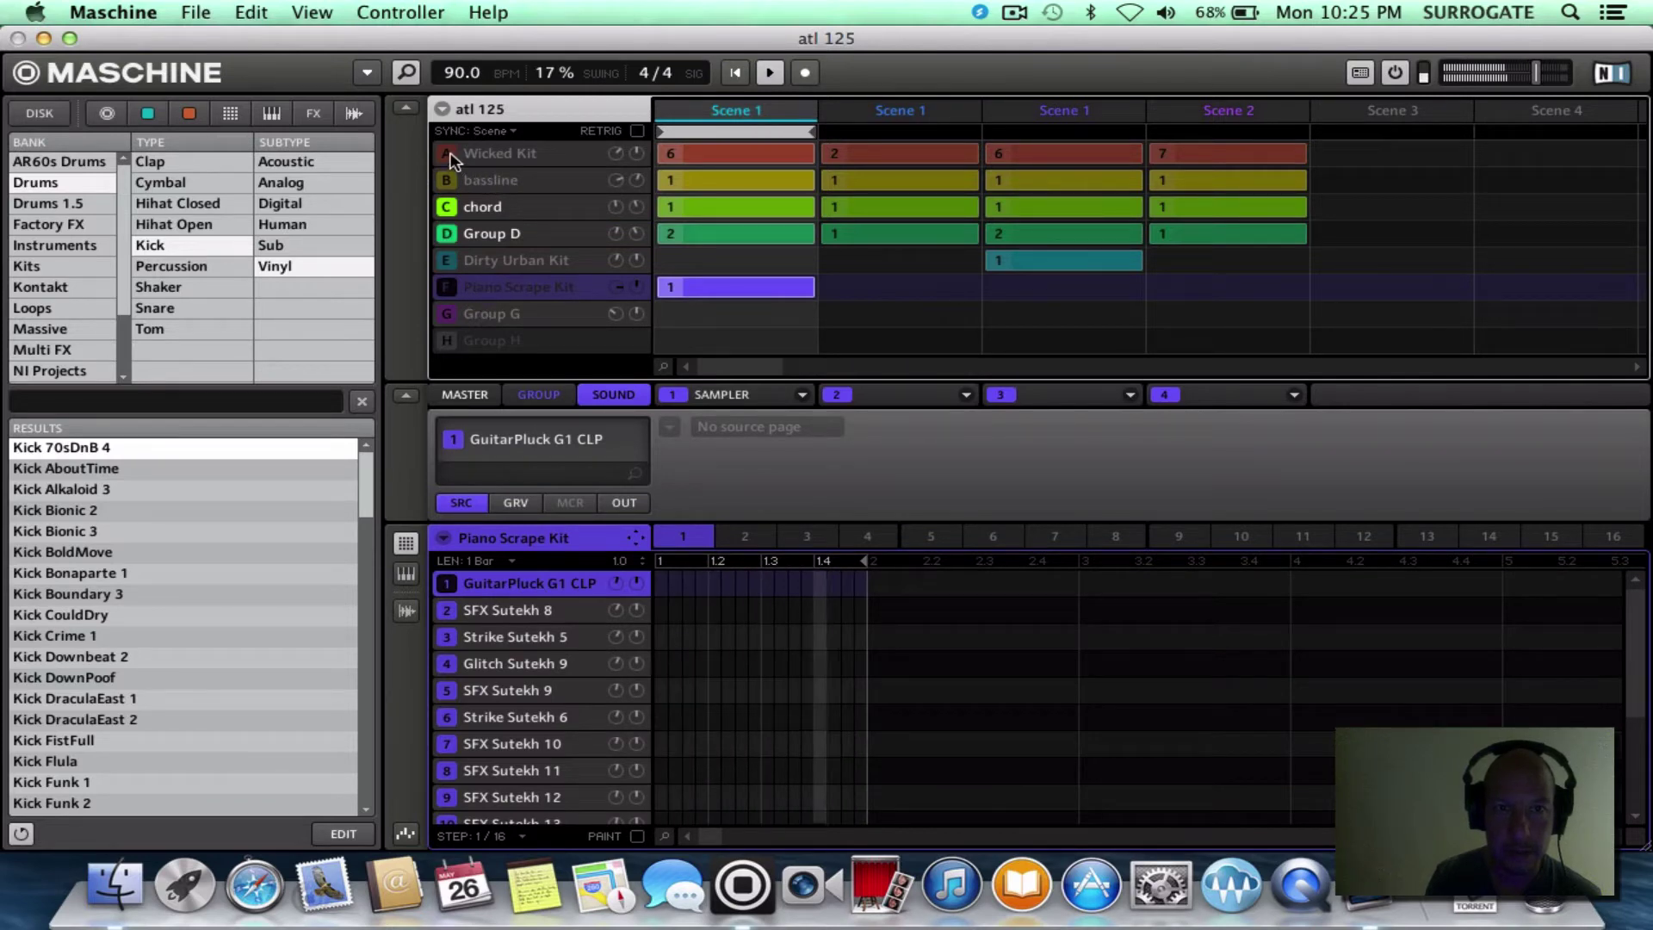
click(446, 180)
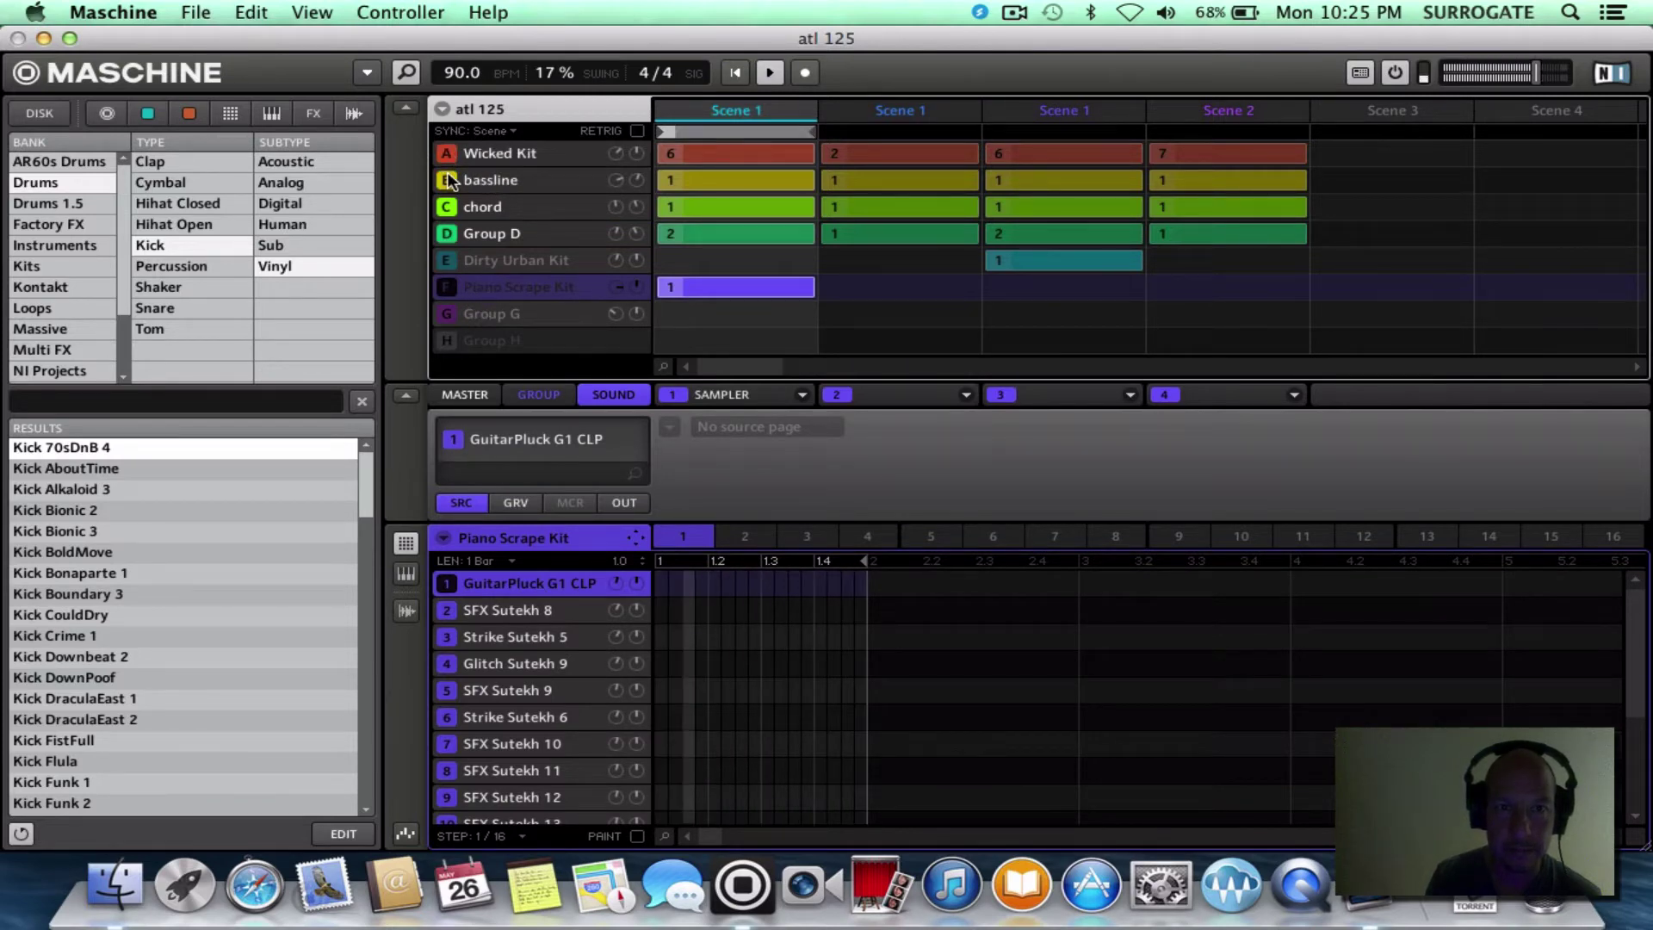
click(533, 157)
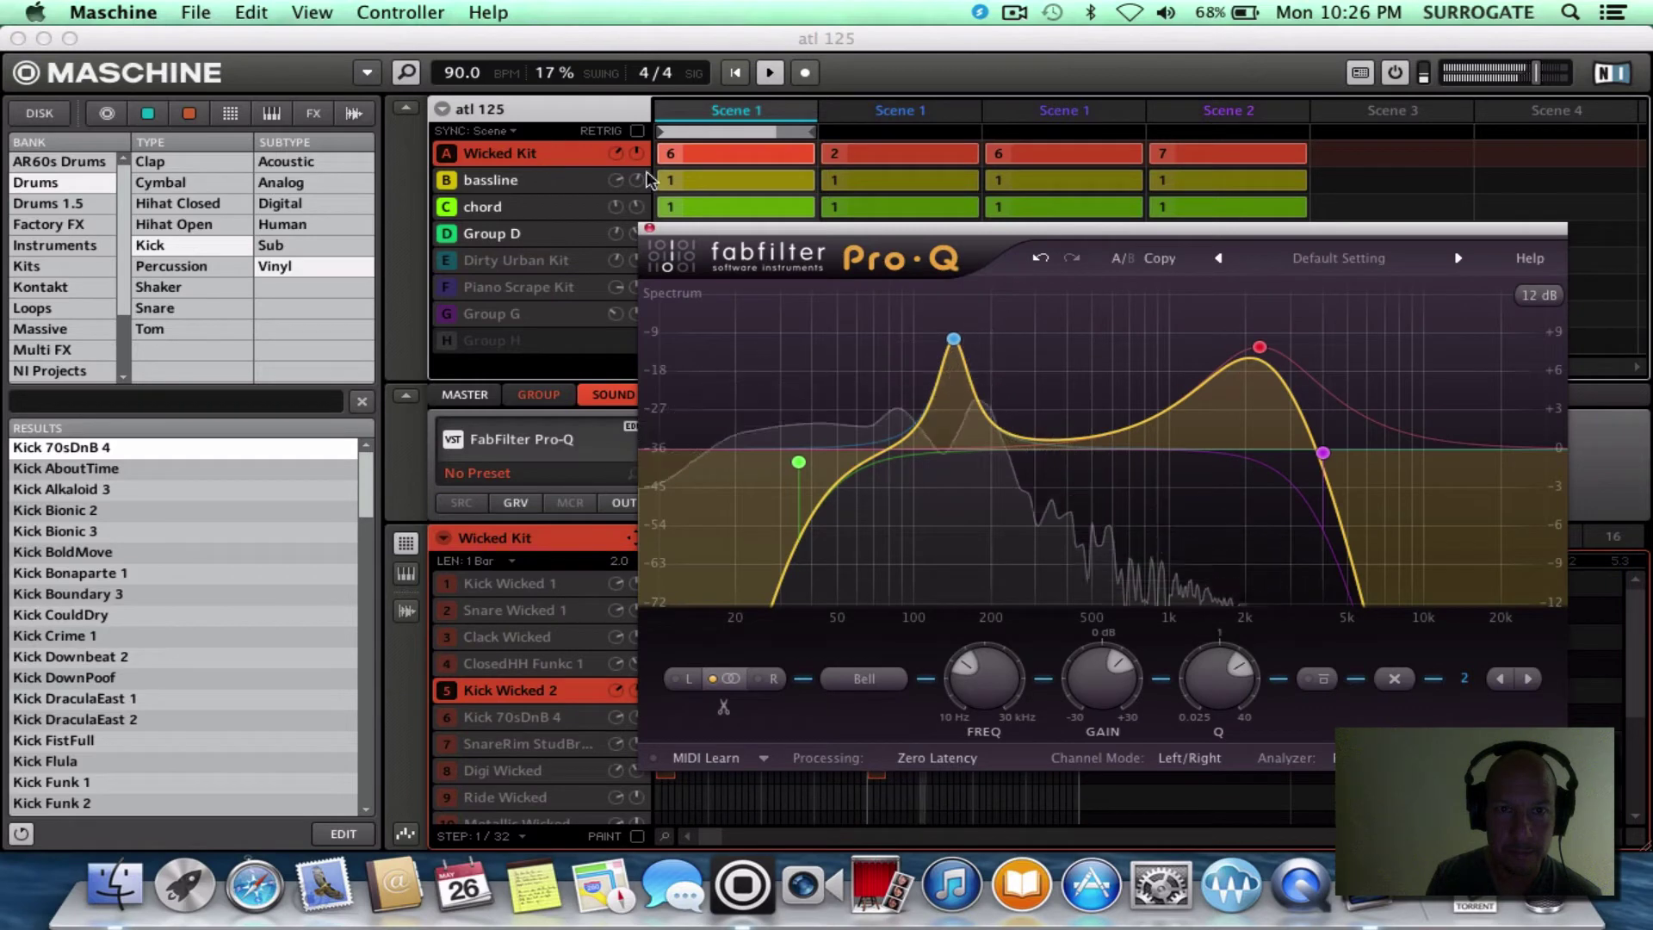
- Close the kick's FabFilter Pro-Q, unsolo Kick Wicked 2, and mute the SnareRim sound in the Wicked Kit
click(649, 228)
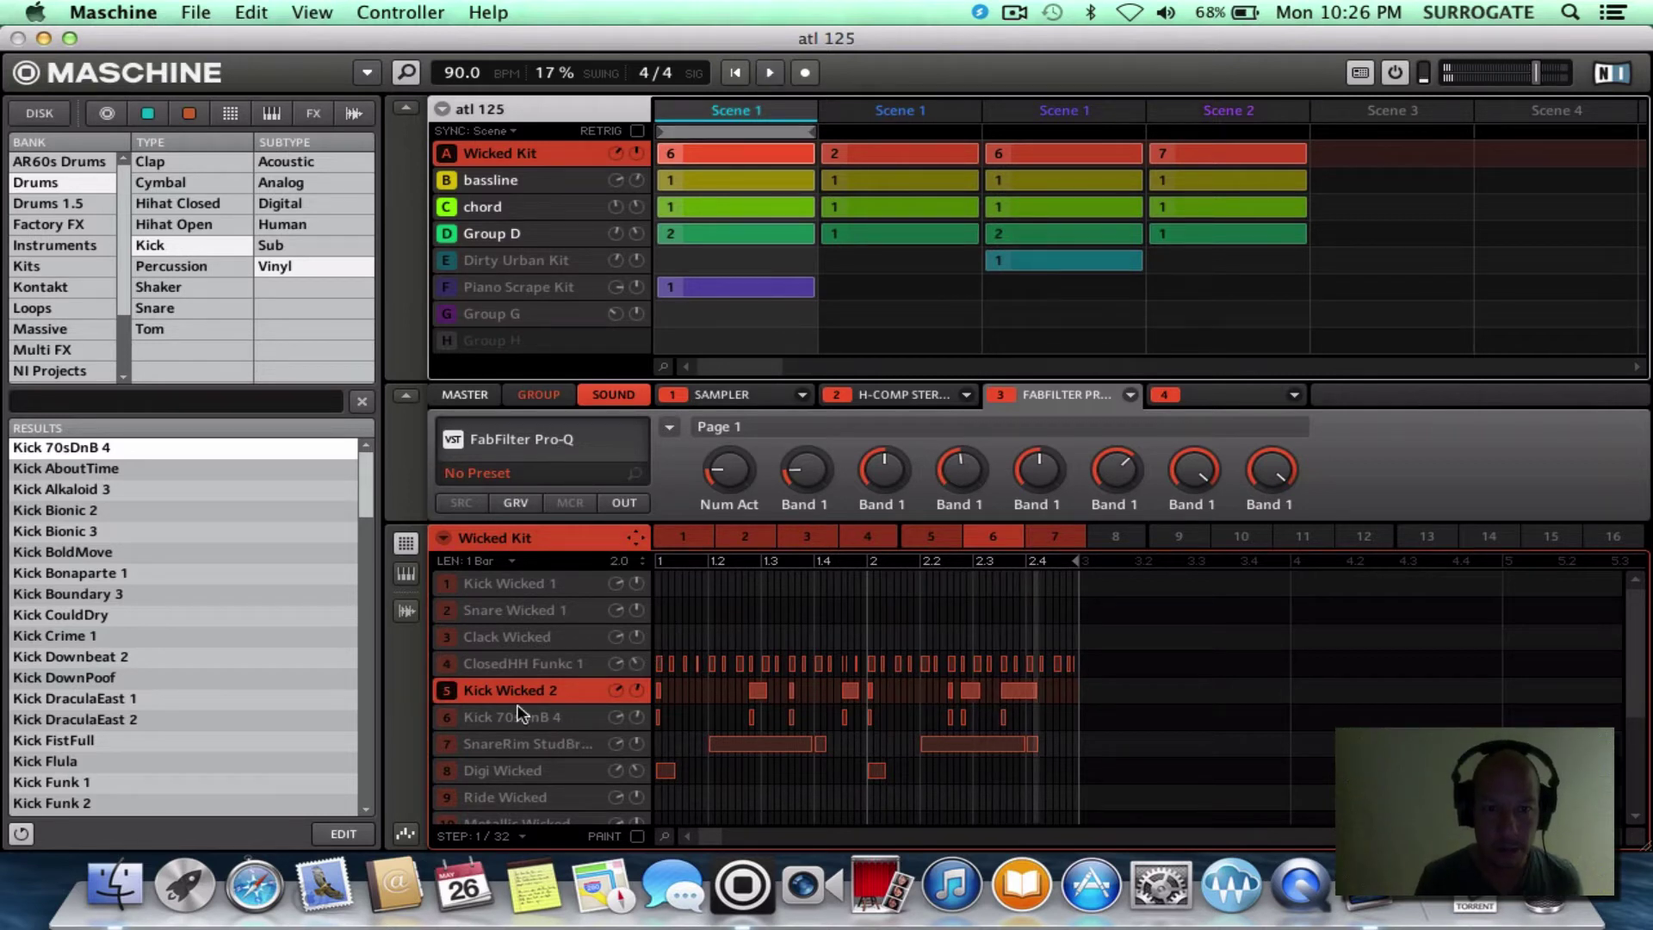
right_click(447, 694)
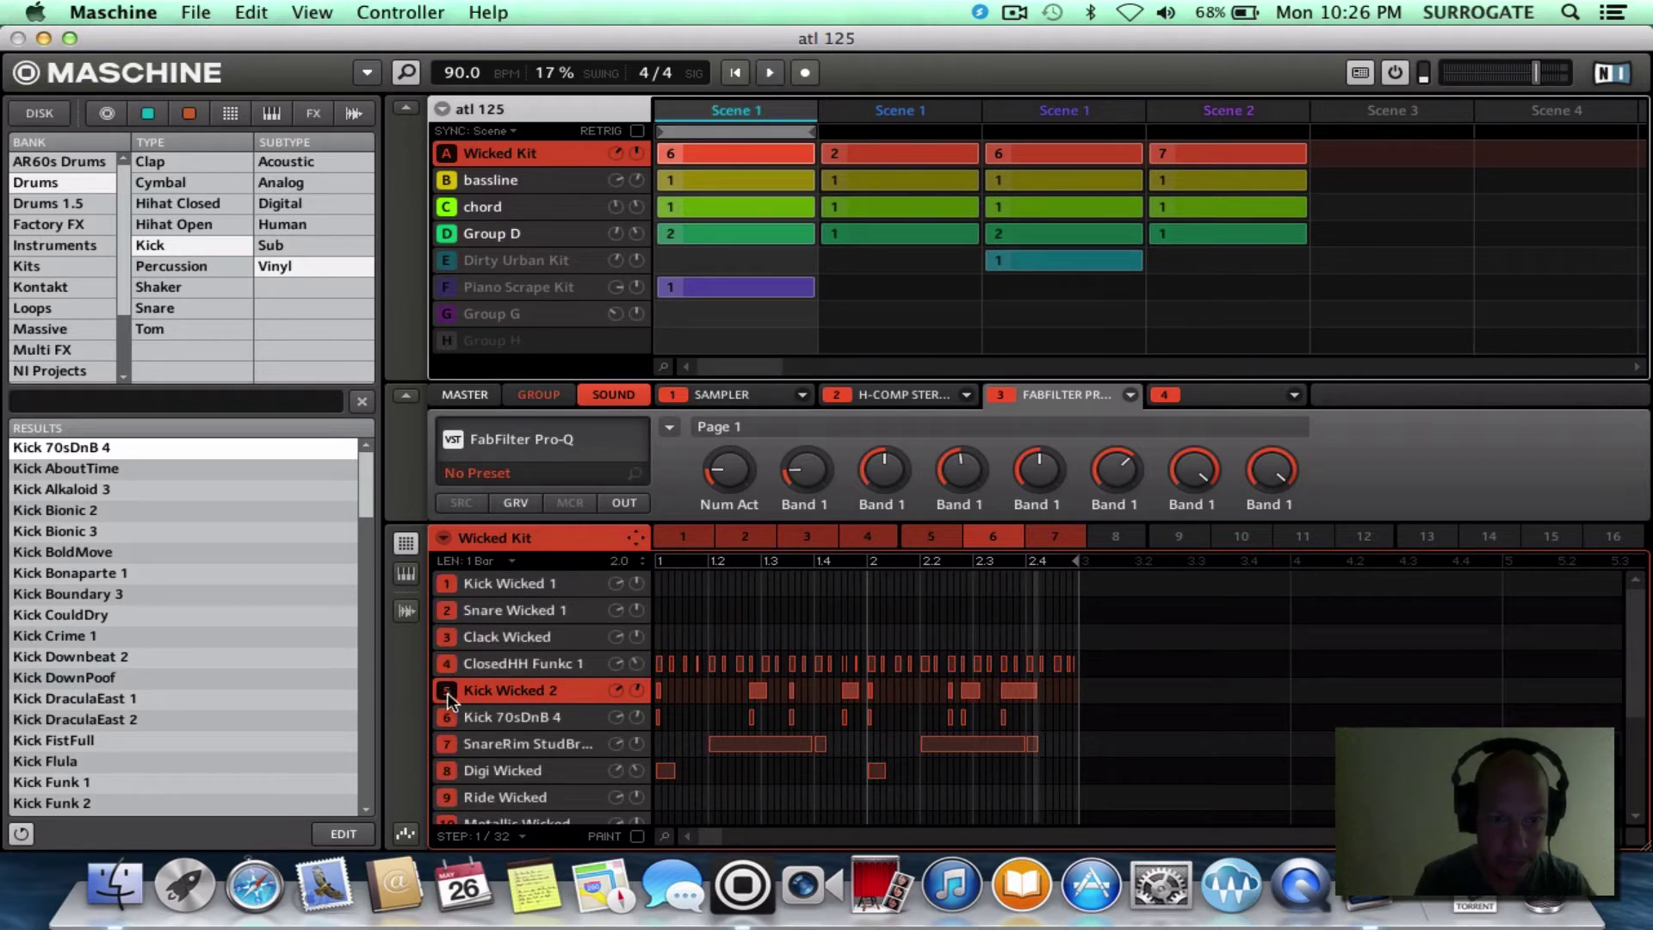
click(449, 744)
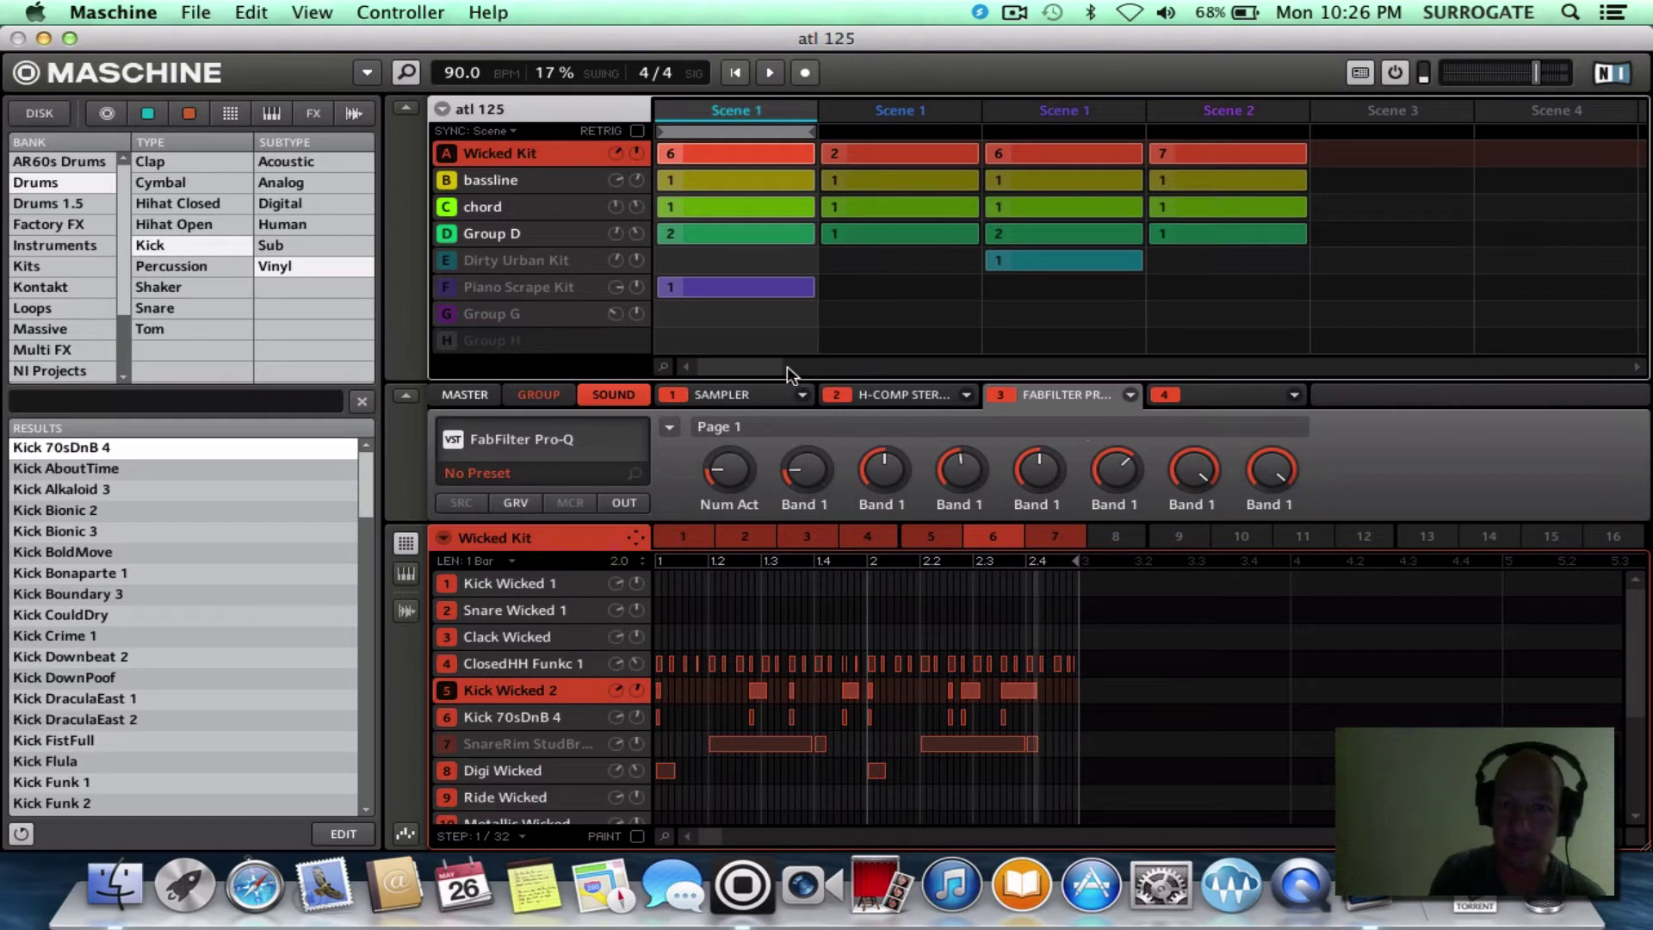
- Play the arrangement from the first scene, switching the loop to Scene 2, back to the first, and on to the third scene block
mouse_move(768, 361)
mouse_down()
mouse_move(807, 368)
mouse_move(756, 370)
mouse_up()
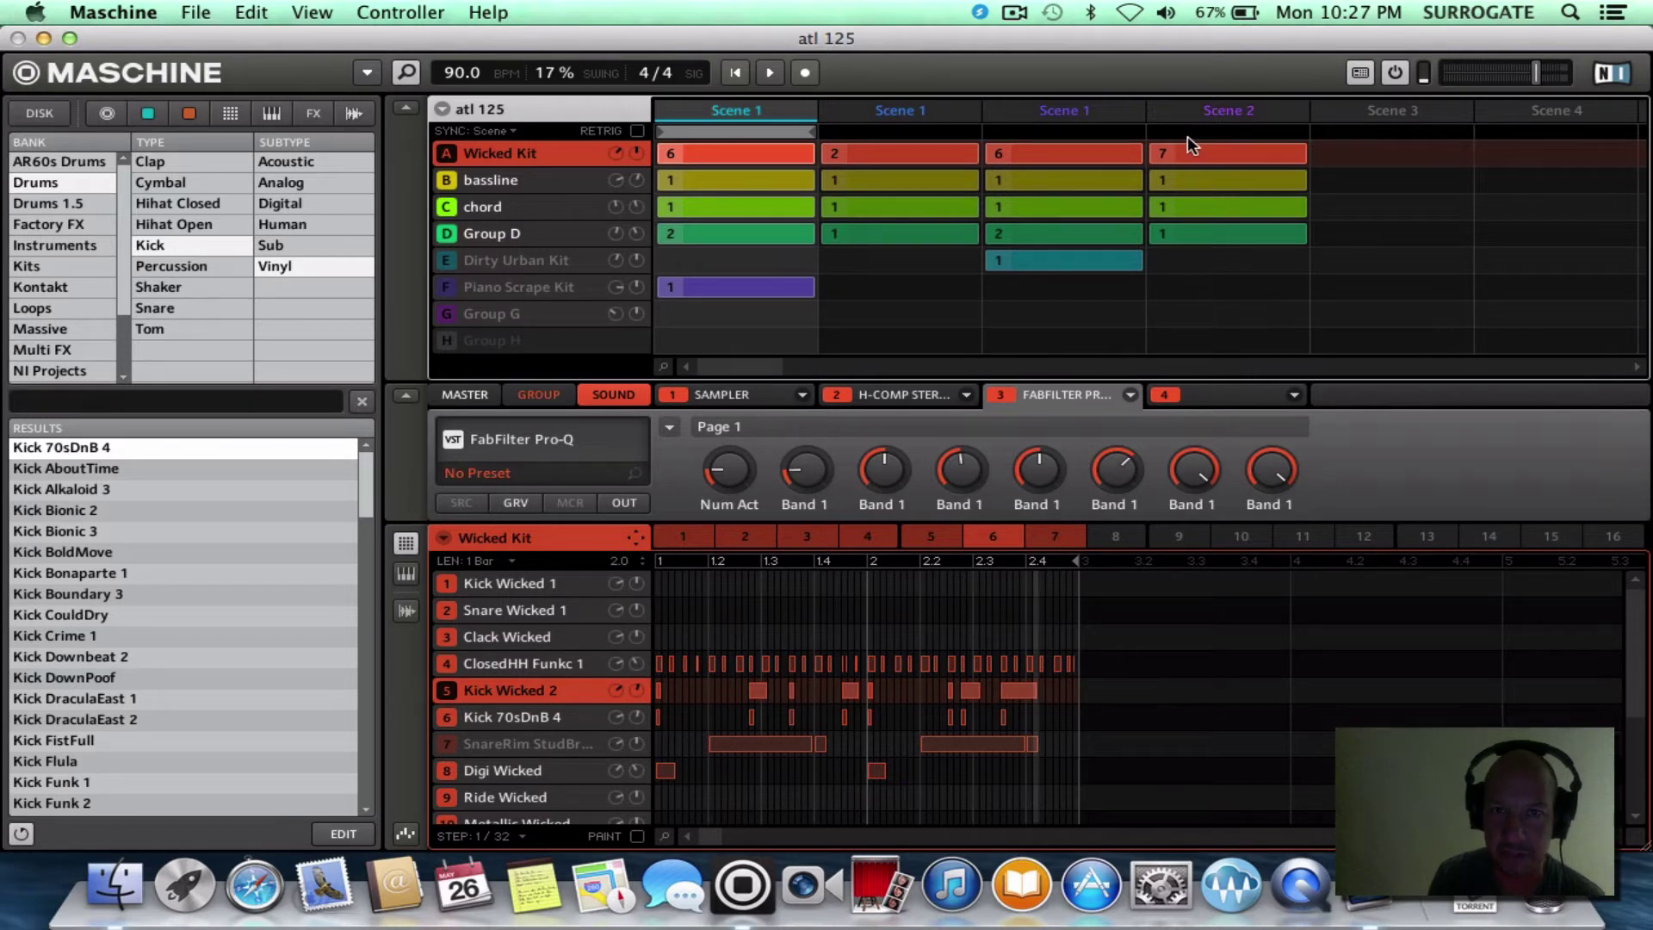
key(space)
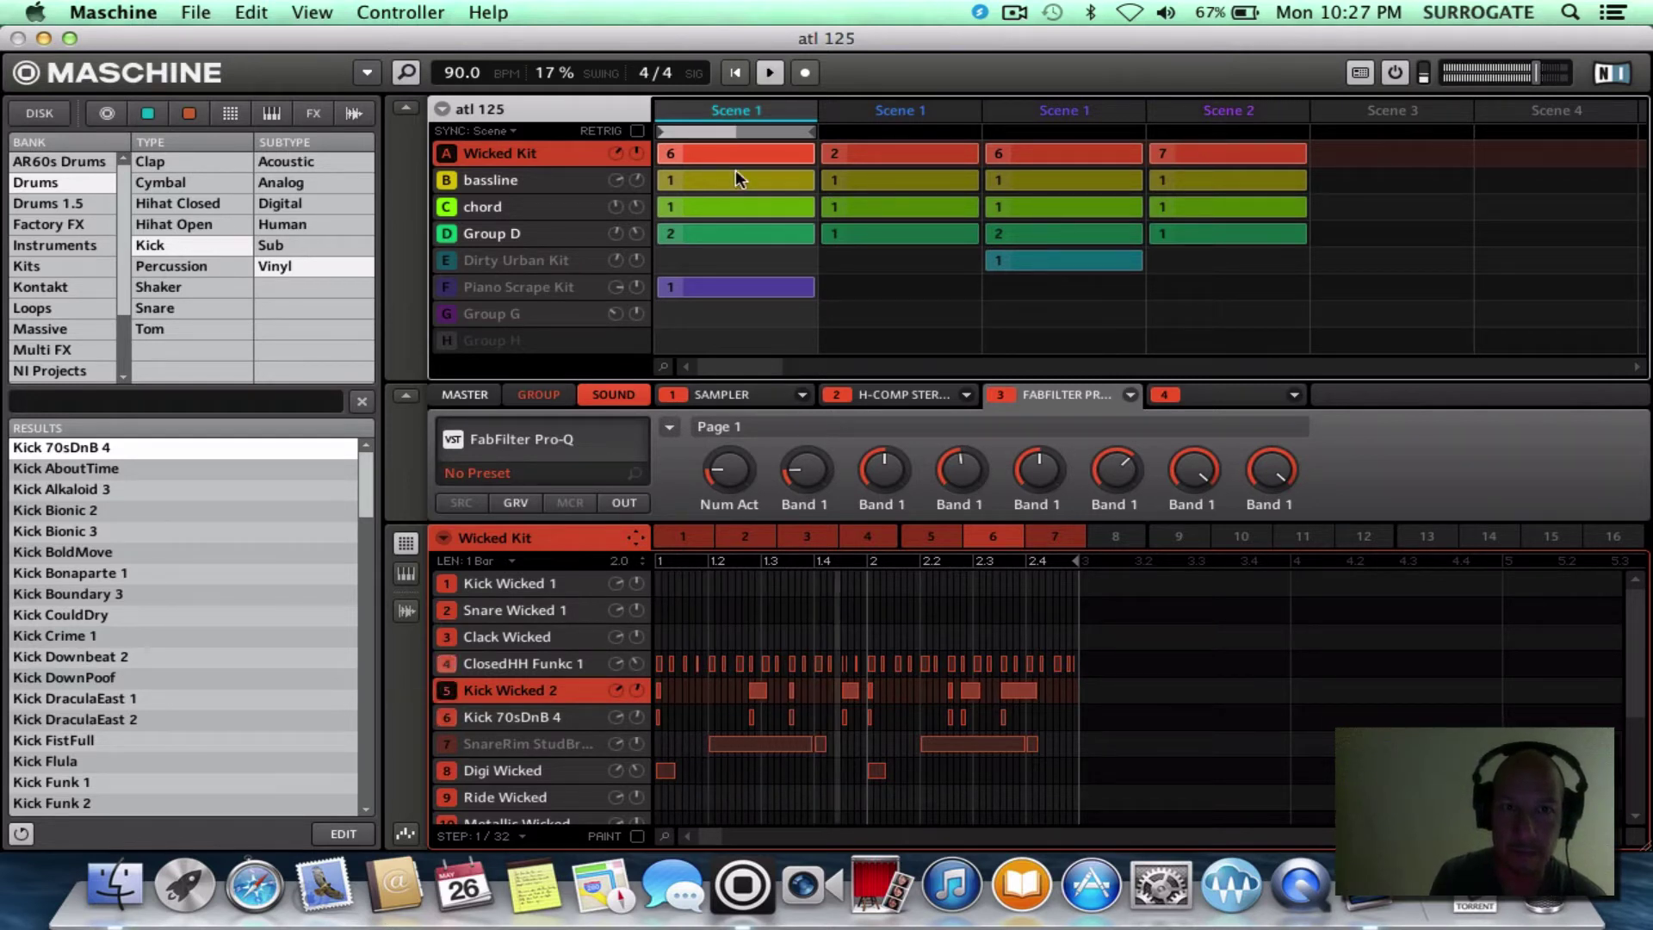
click(1222, 134)
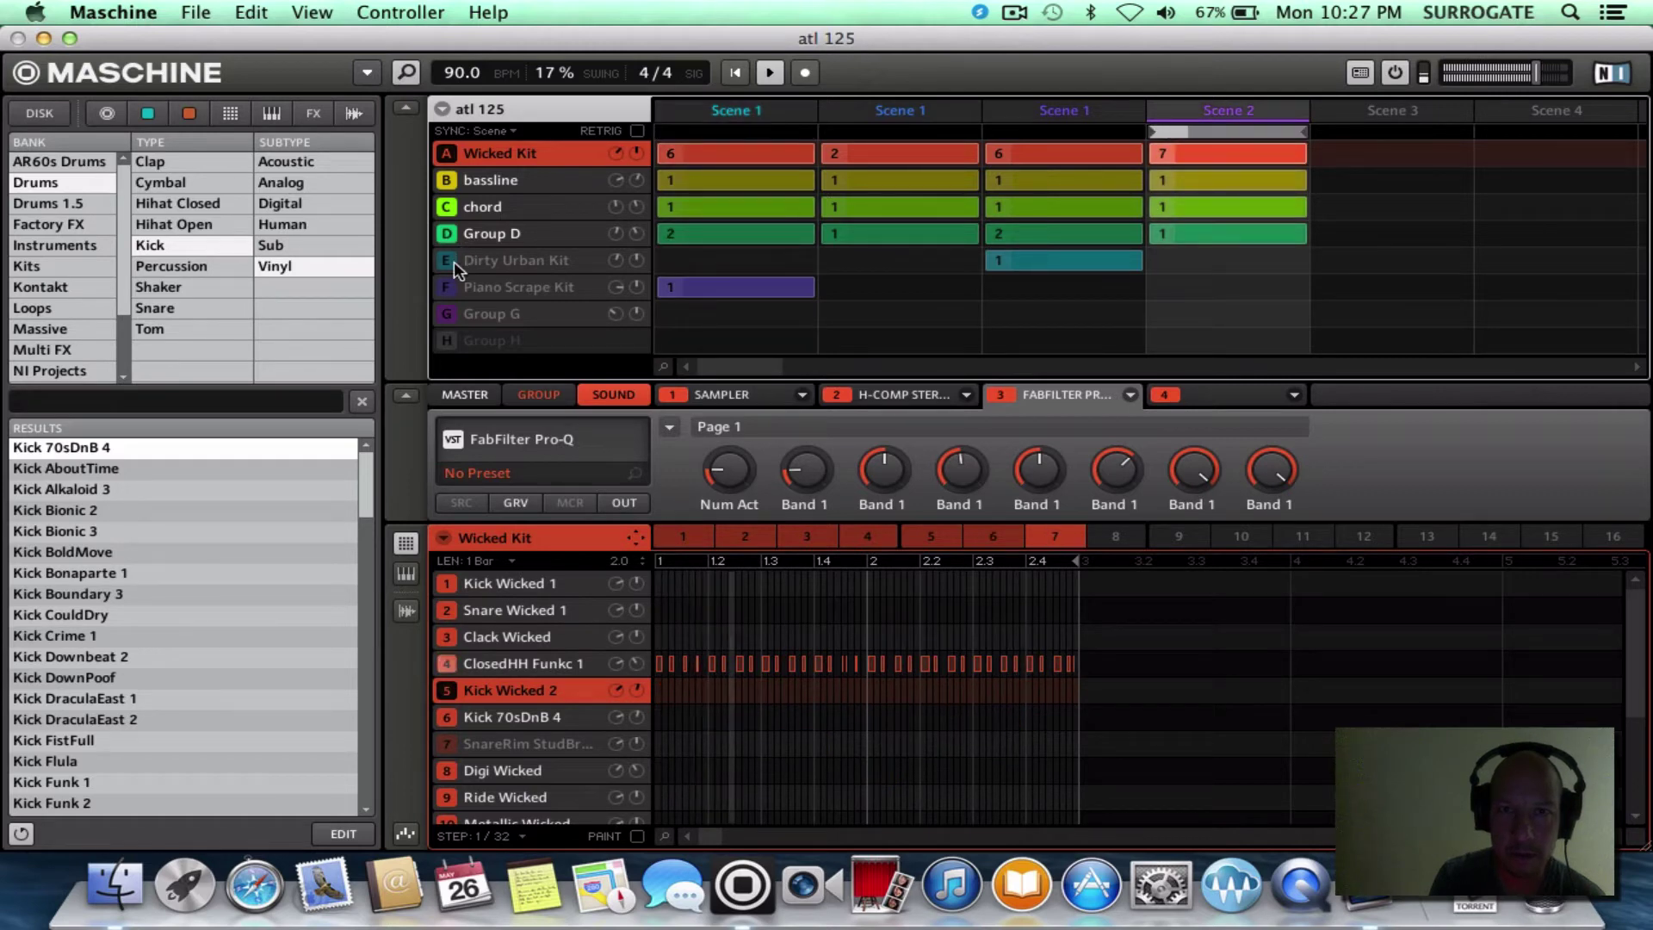
click(730, 135)
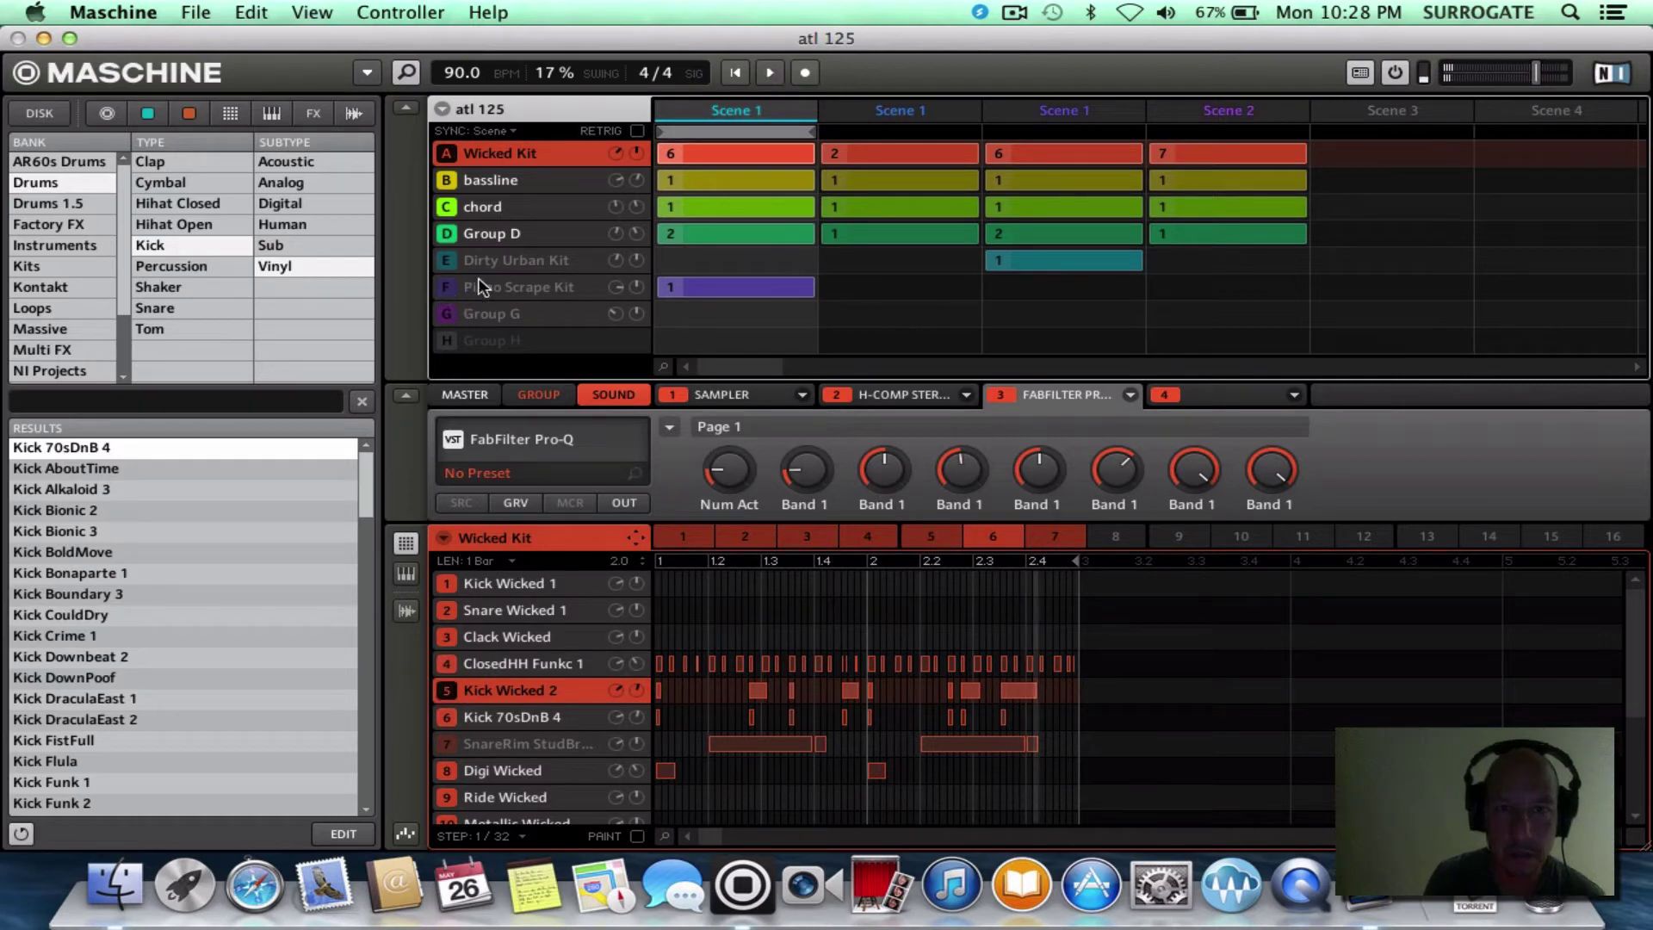
click(1049, 135)
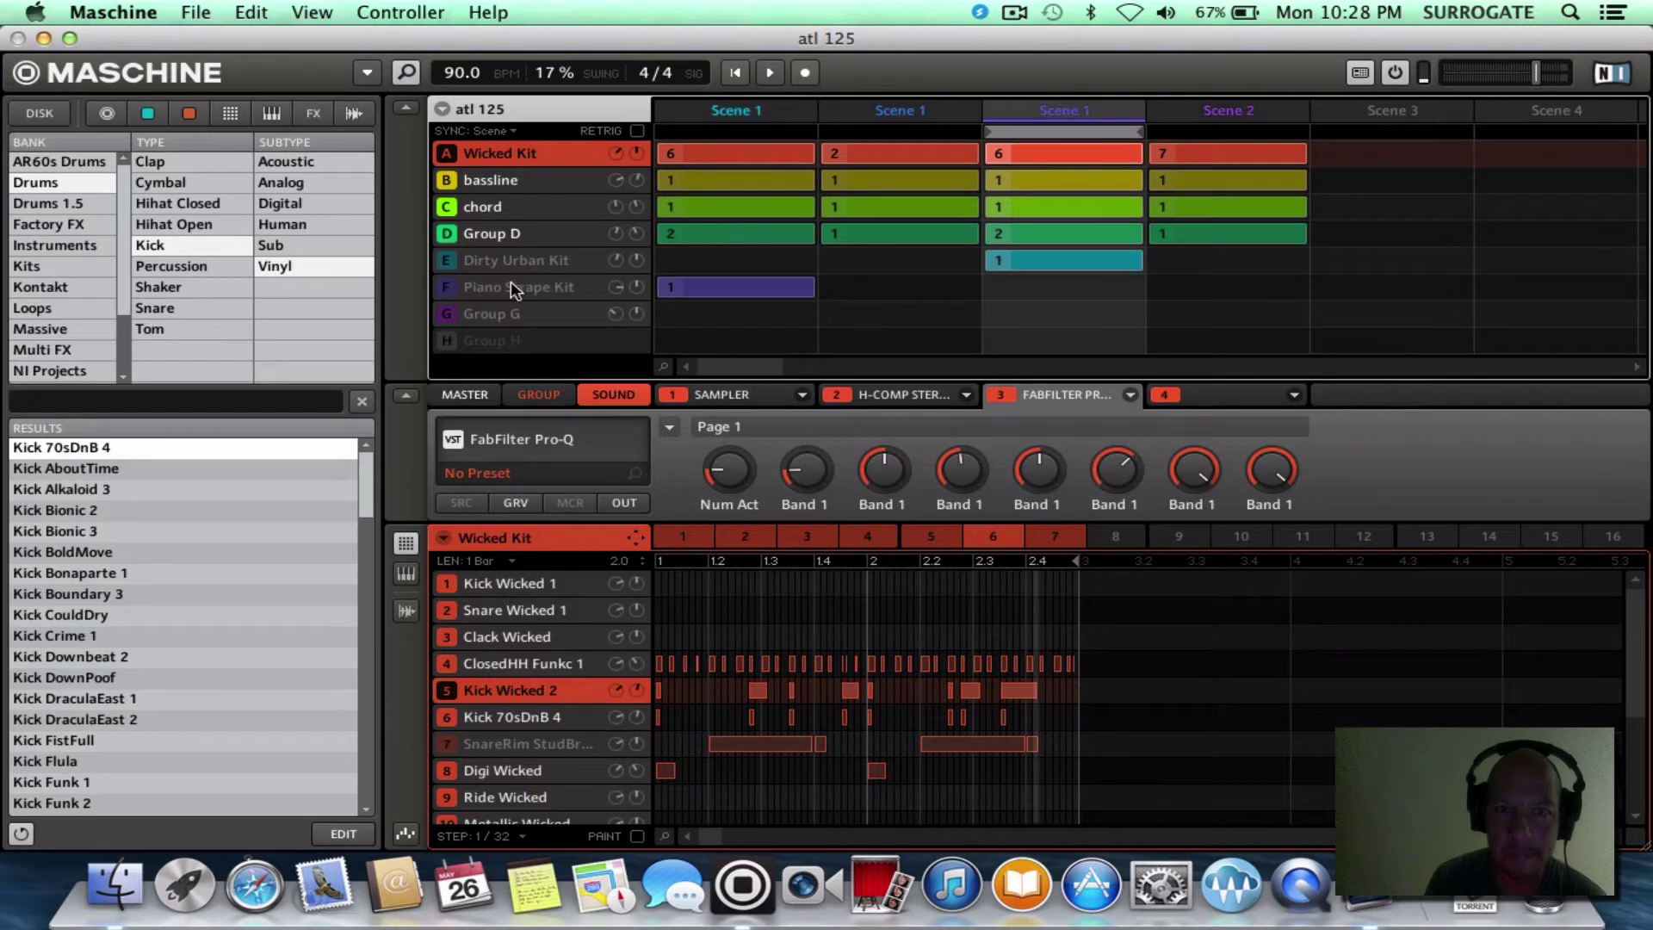
- Unmute and select the Dirty Urban Kit, and lower its Filter cutoff during playback of the third scene block
click(444, 261)
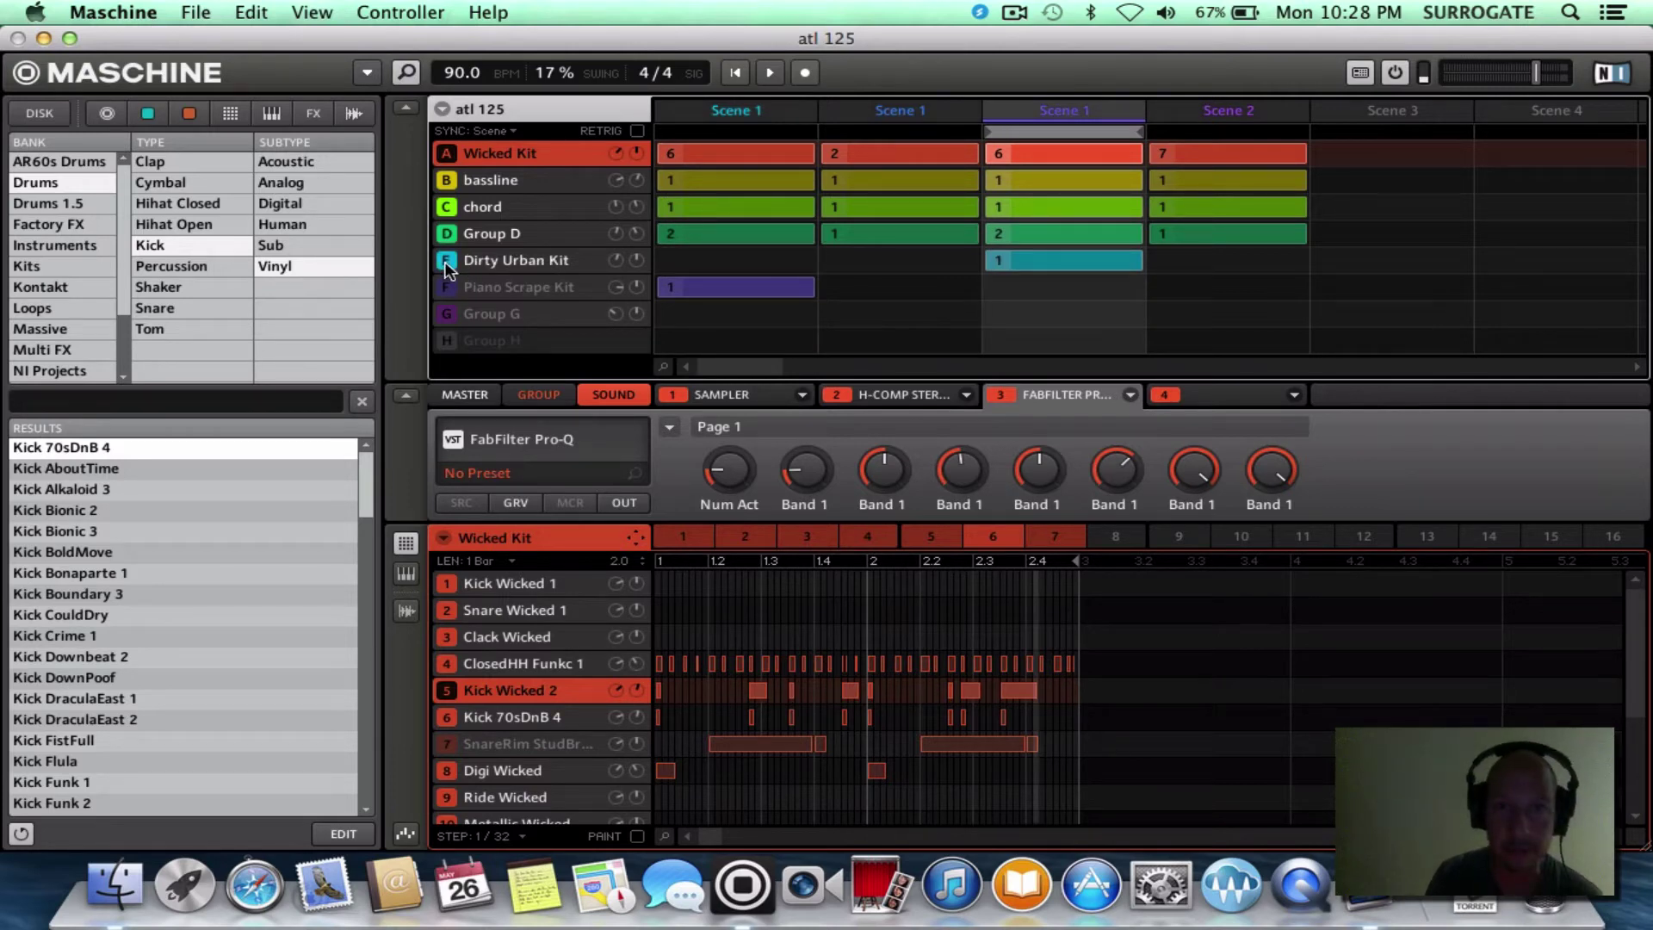
click(531, 264)
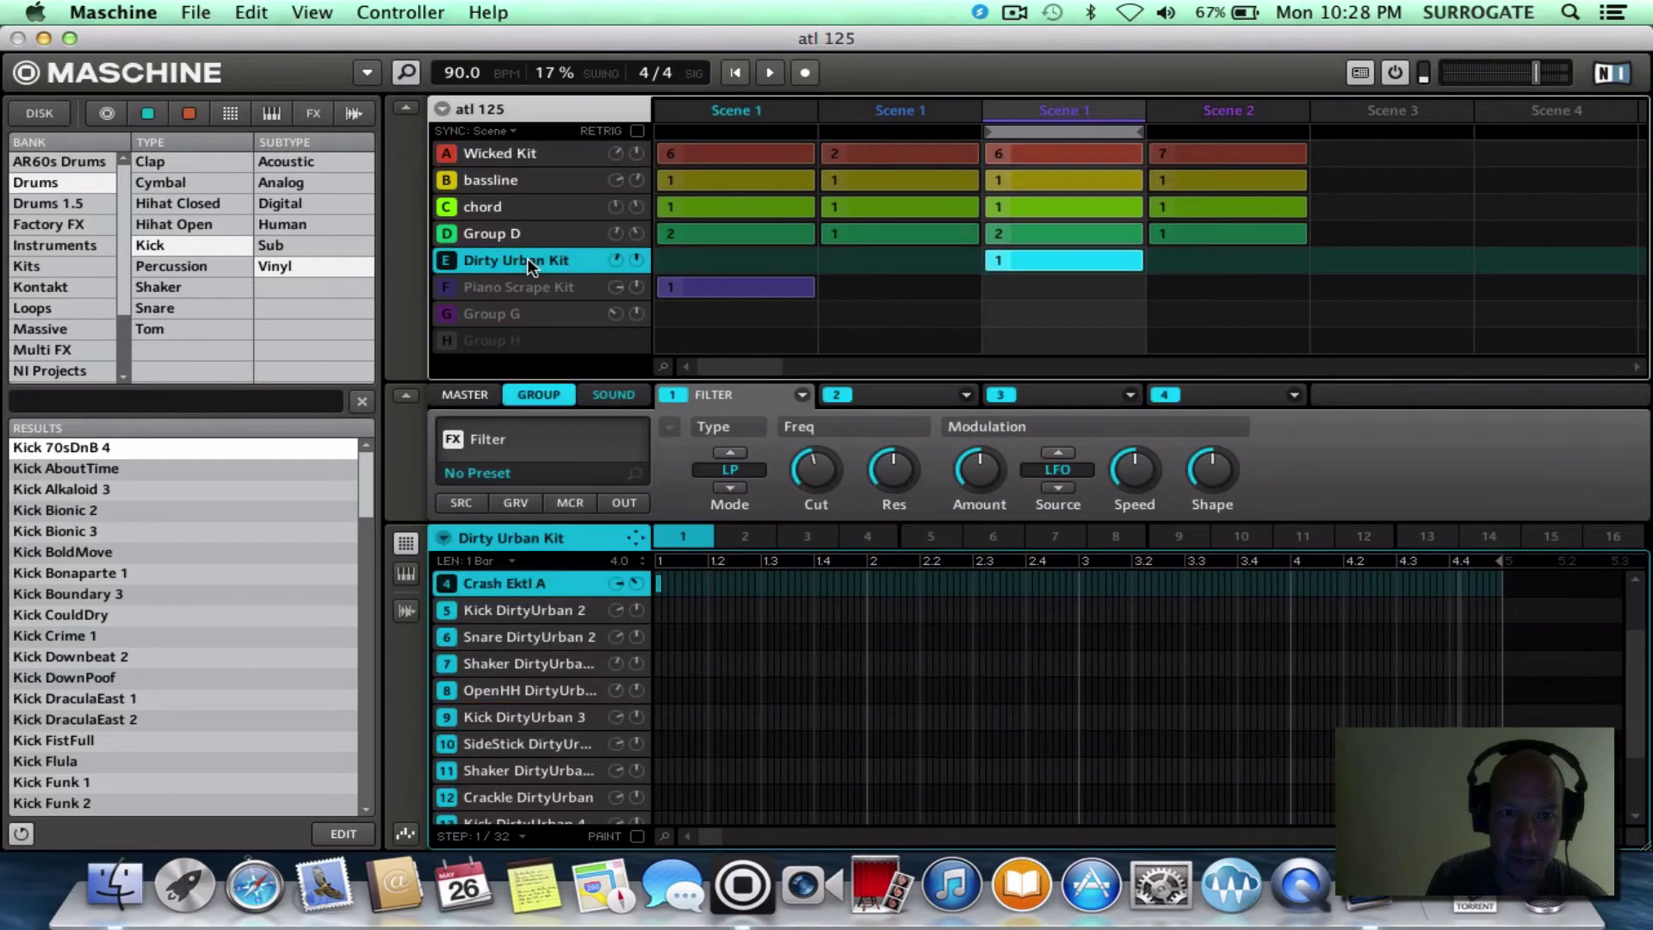
mouse_move(812, 465)
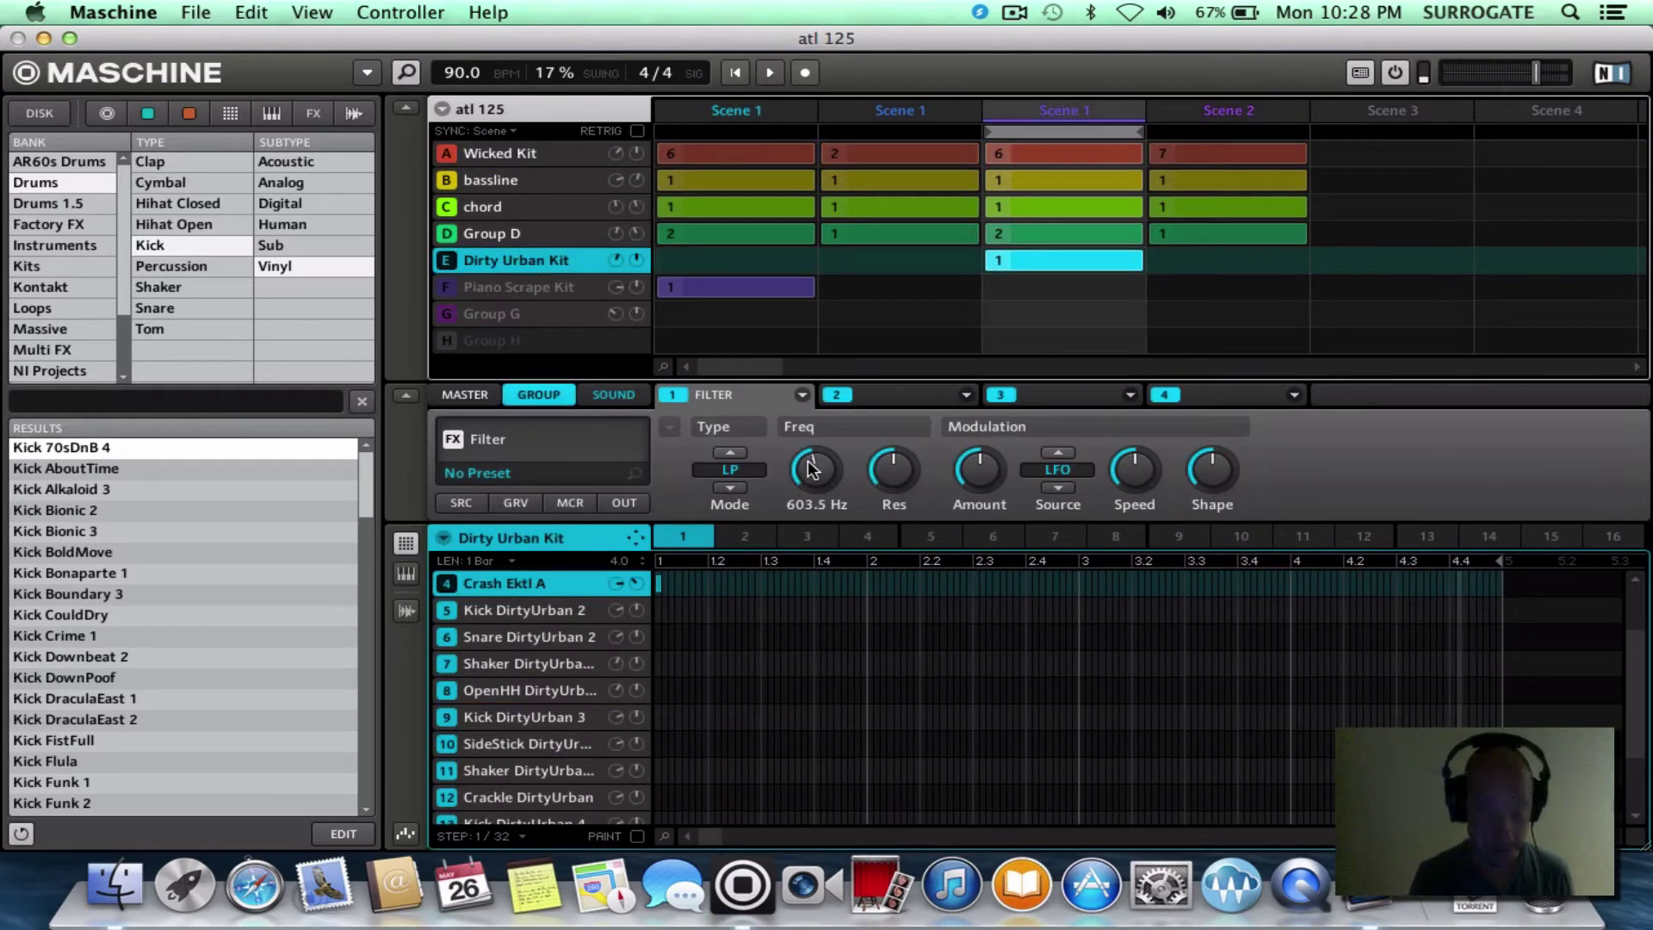
key(space)
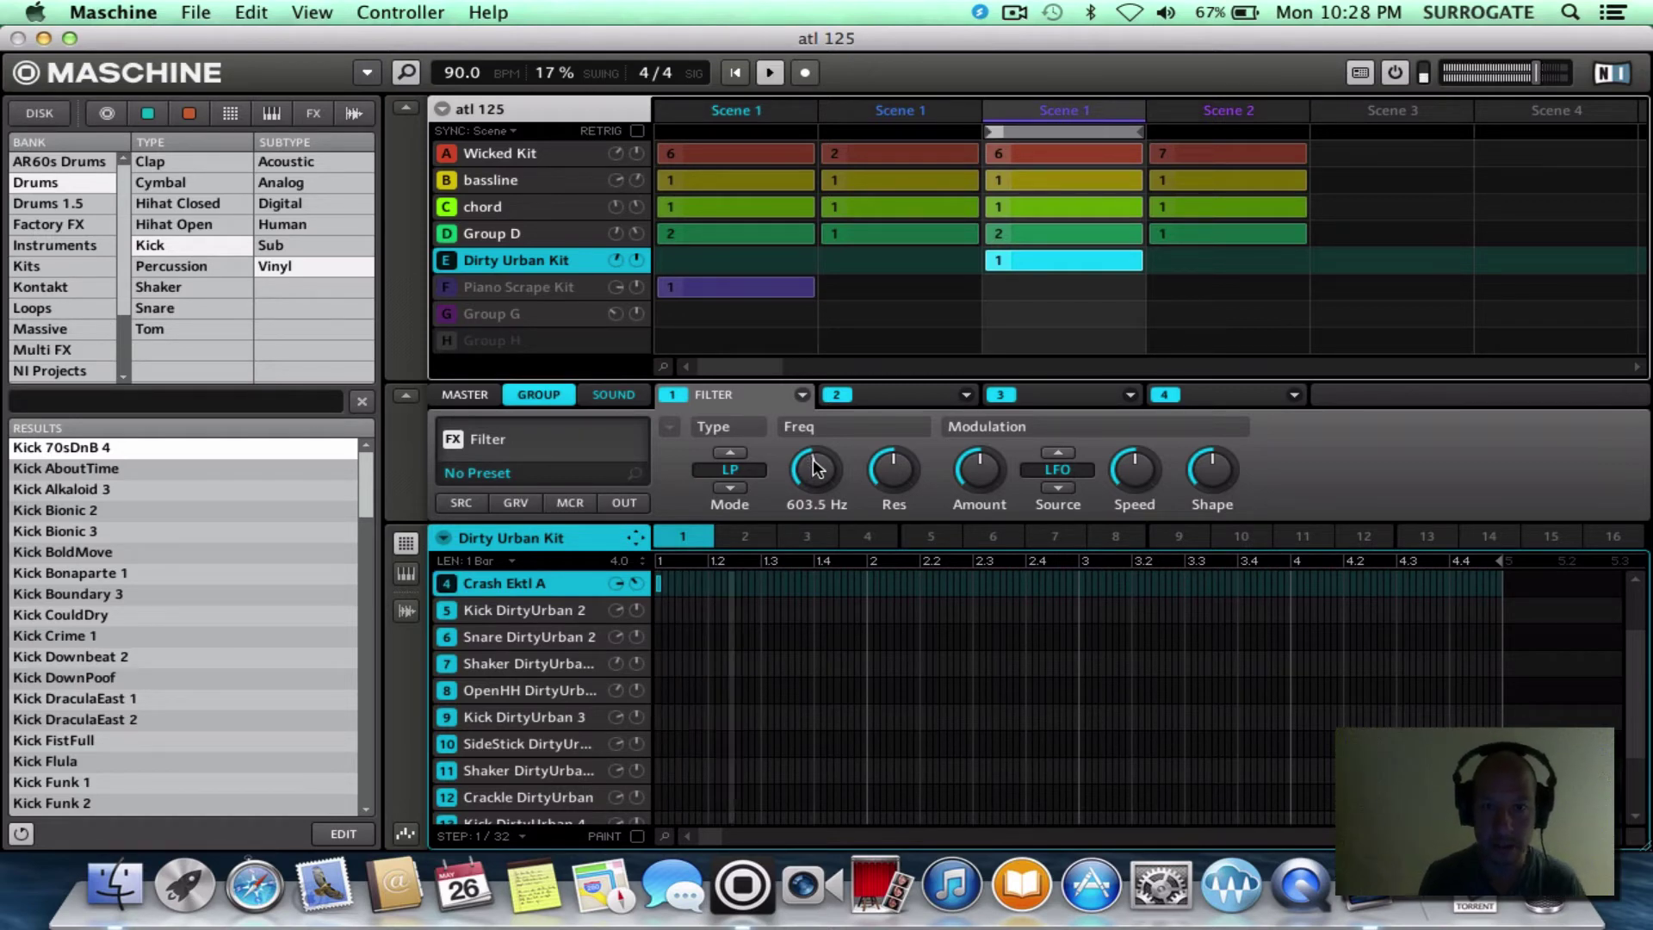
mouse_move(818, 467)
mouse_down()
mouse_move(806, 433)
mouse_move(790, 461)
mouse_move(804, 485)
mouse_up()
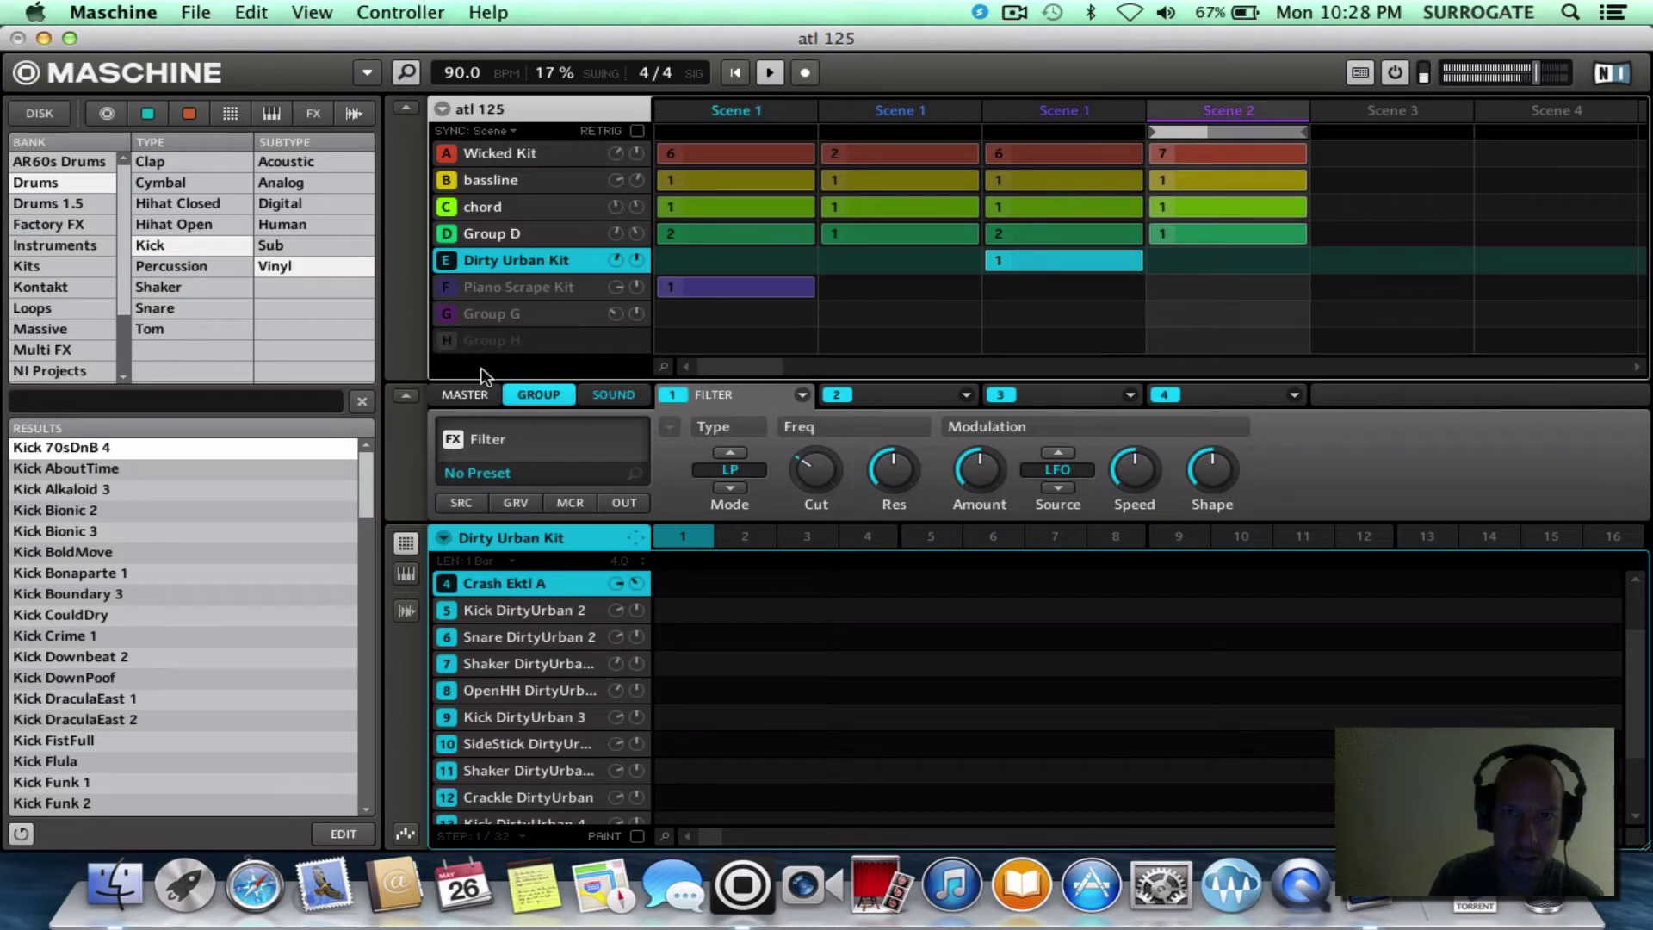
- Play through the scenes to Scene 2 and assign pattern 2 to Group D there
click(714, 138)
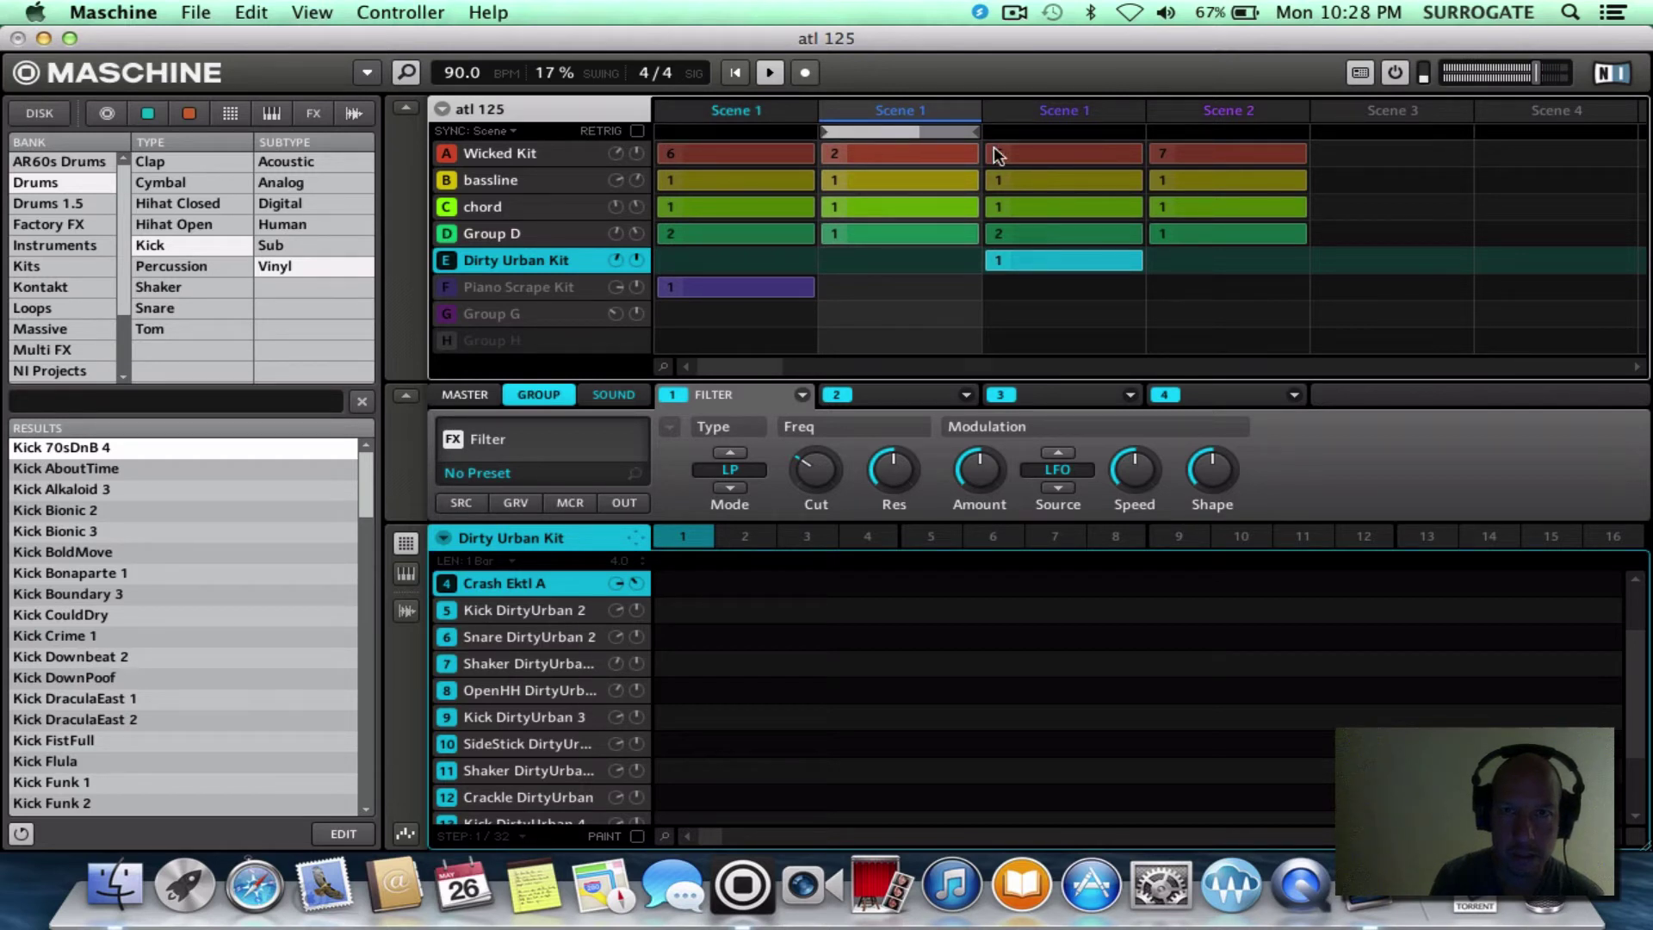
click(1183, 136)
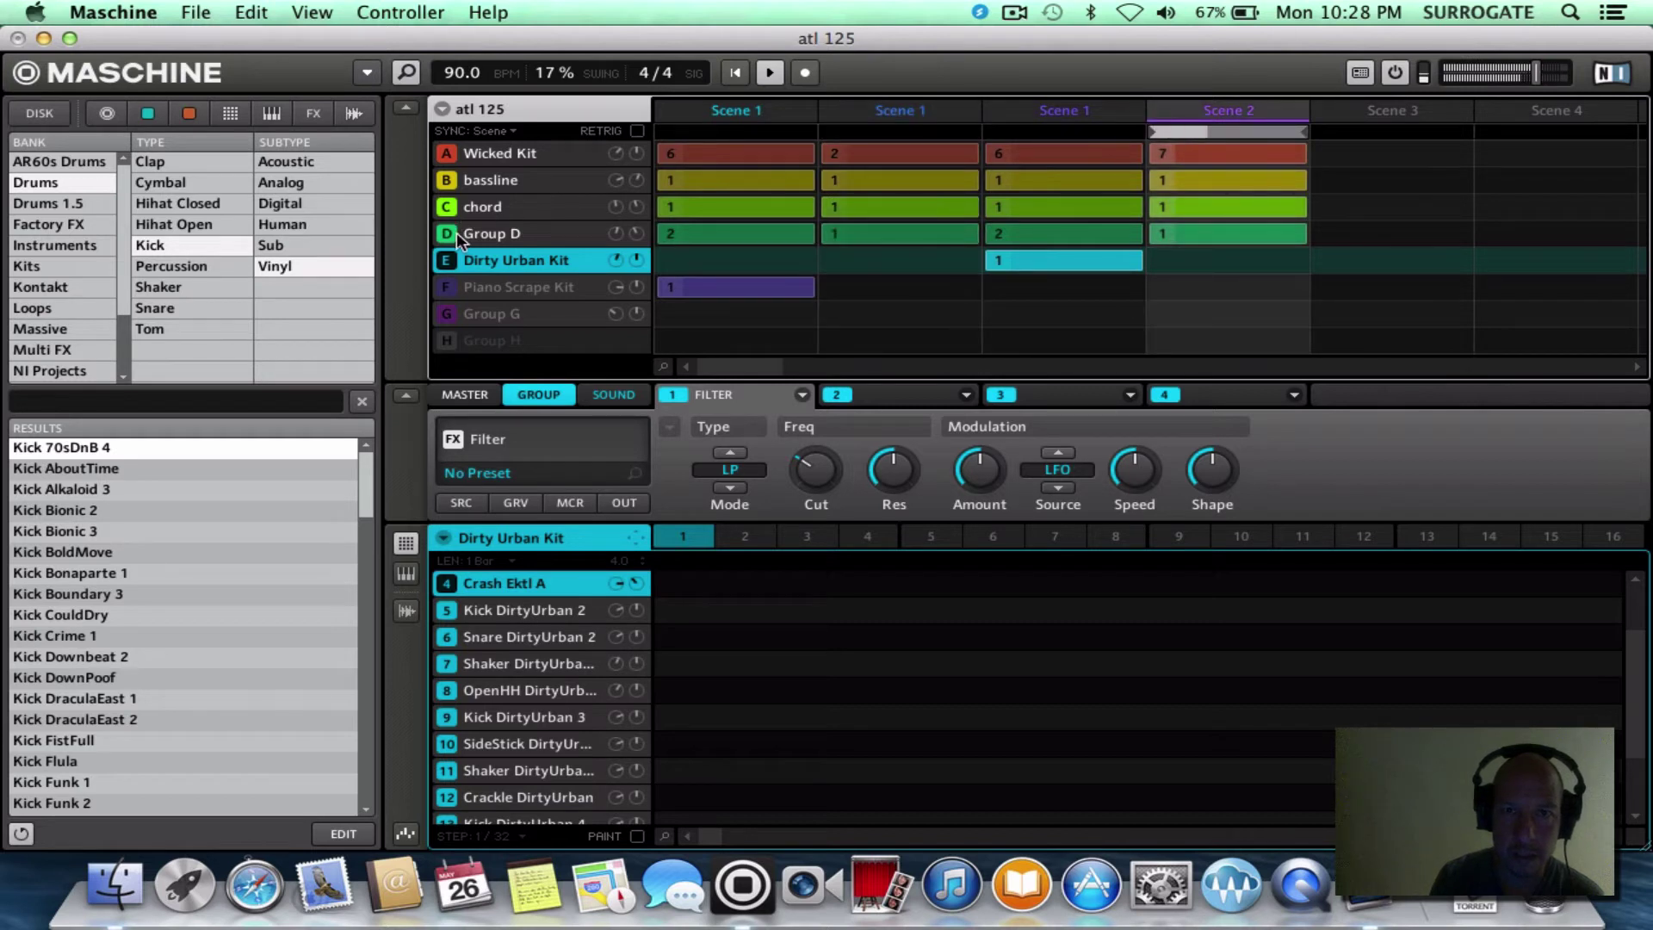
click(489, 234)
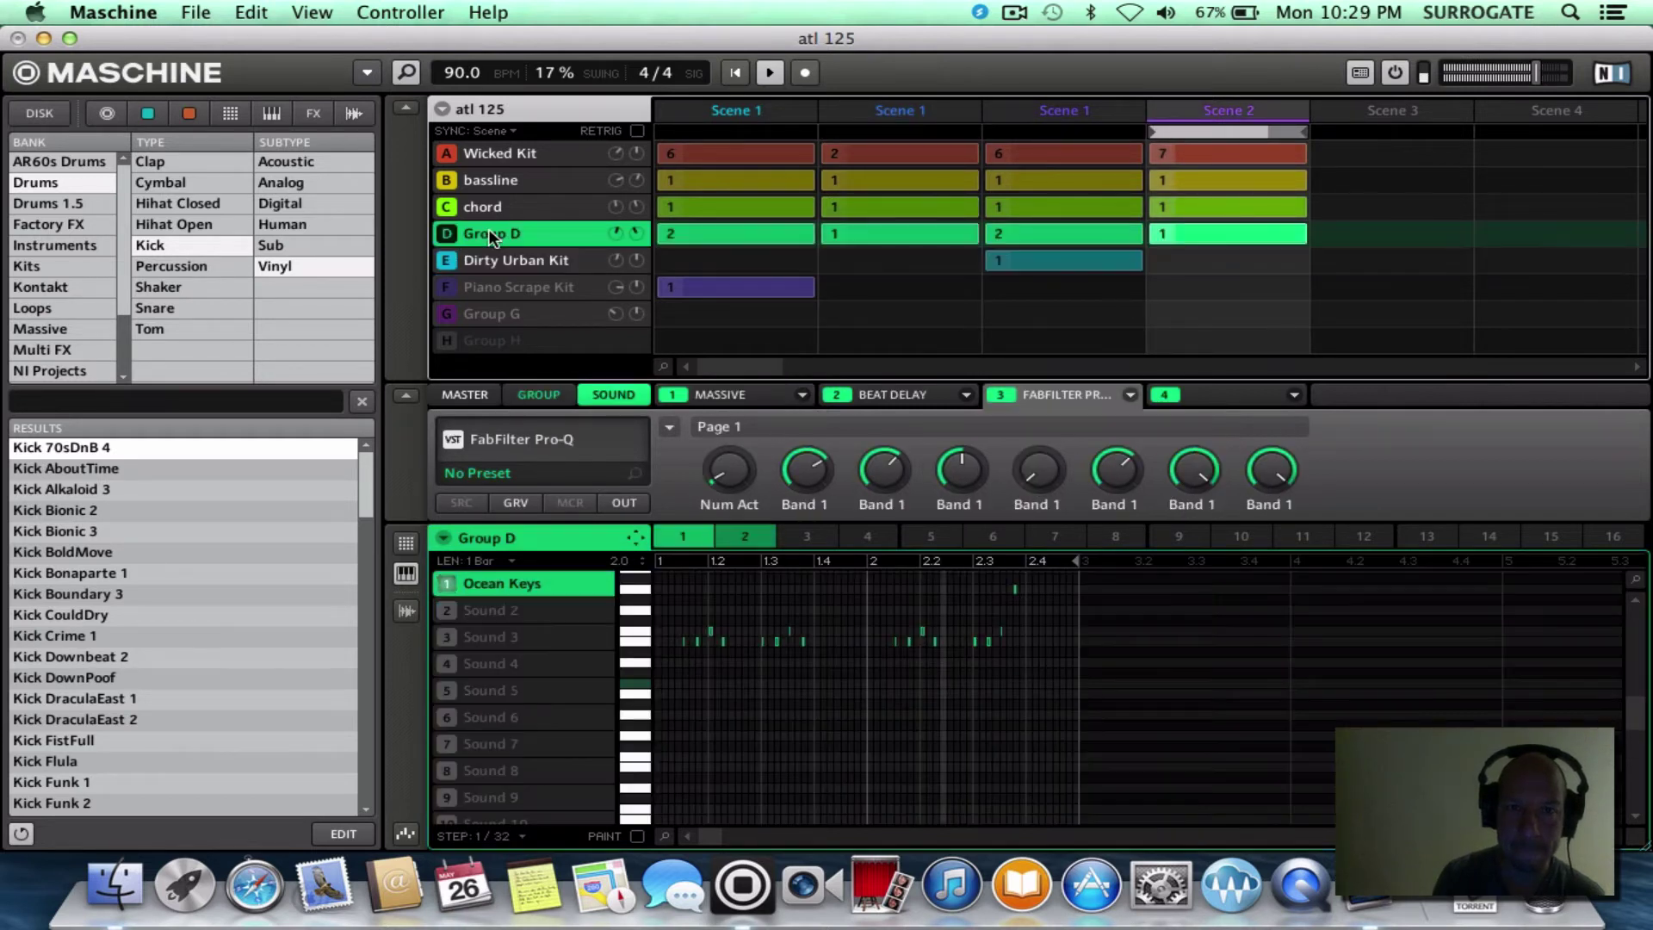
click(744, 538)
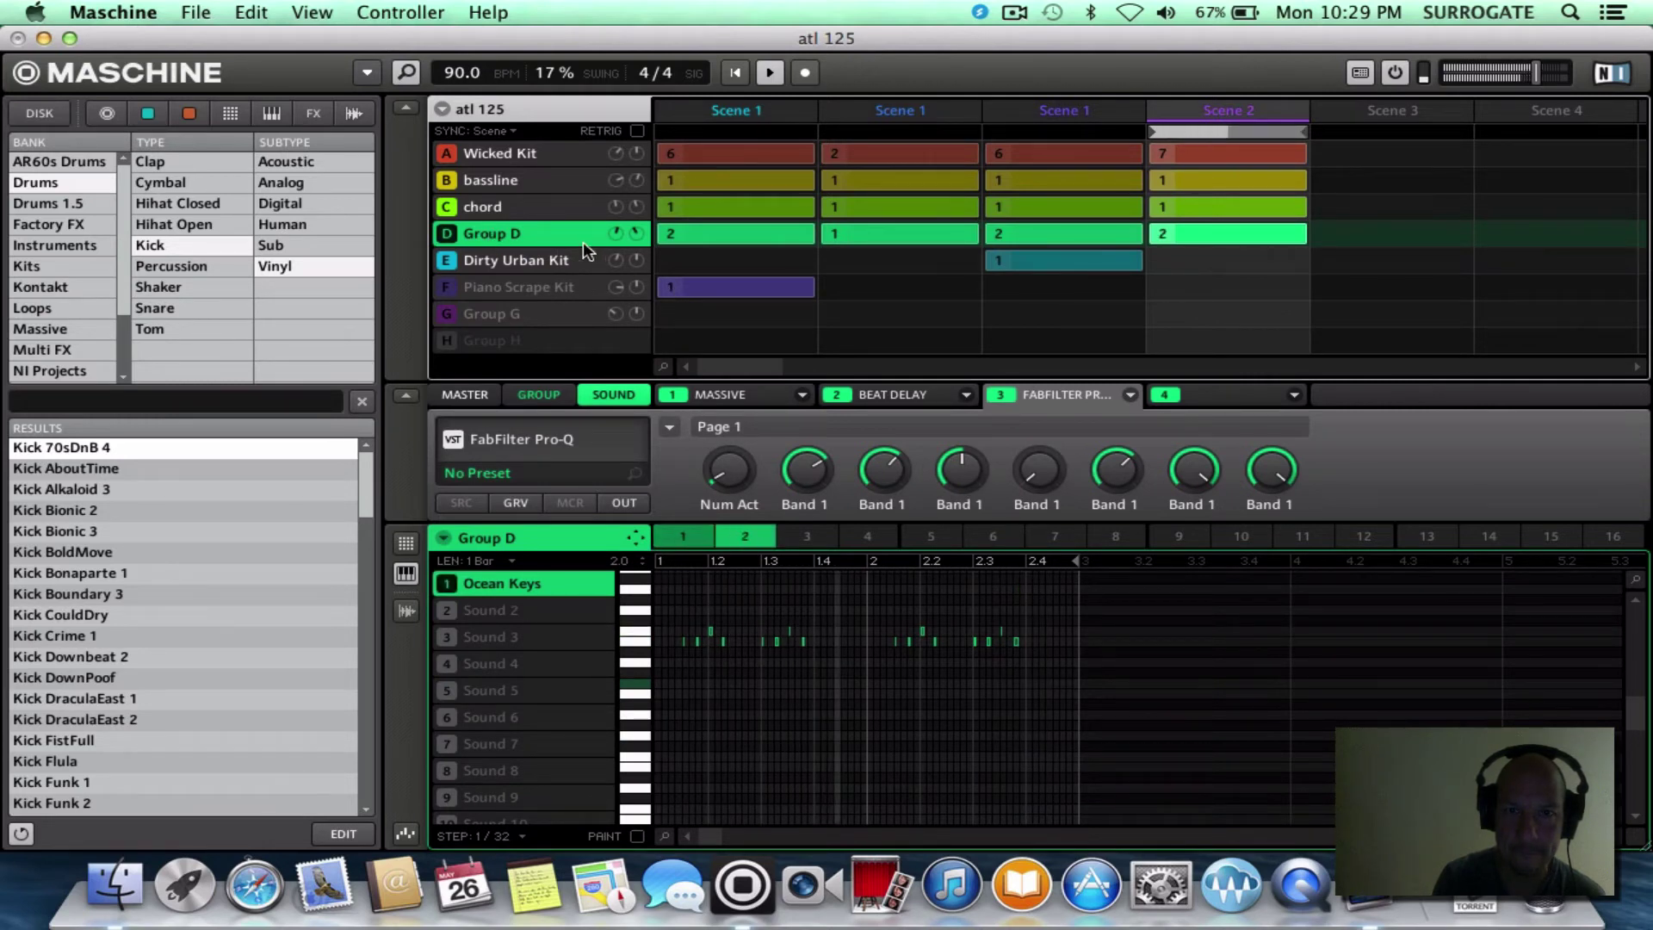
- Toggle Group D's mute off and on to compare, and solo it for playback in Scene 2
click(446, 234)
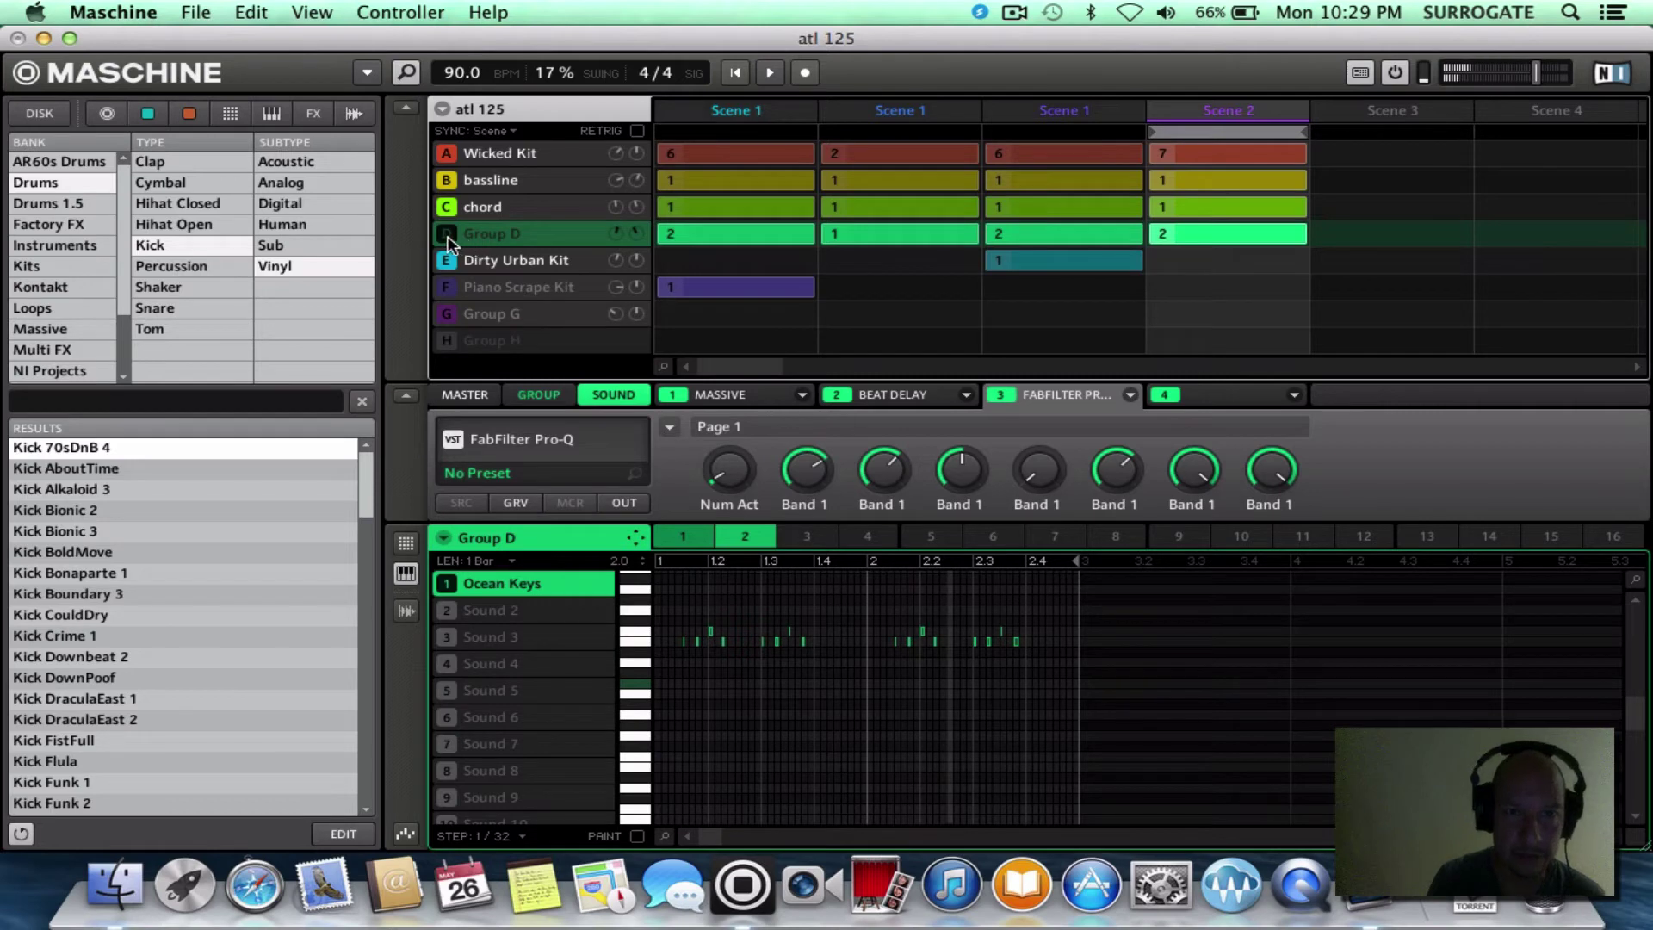
click(447, 235)
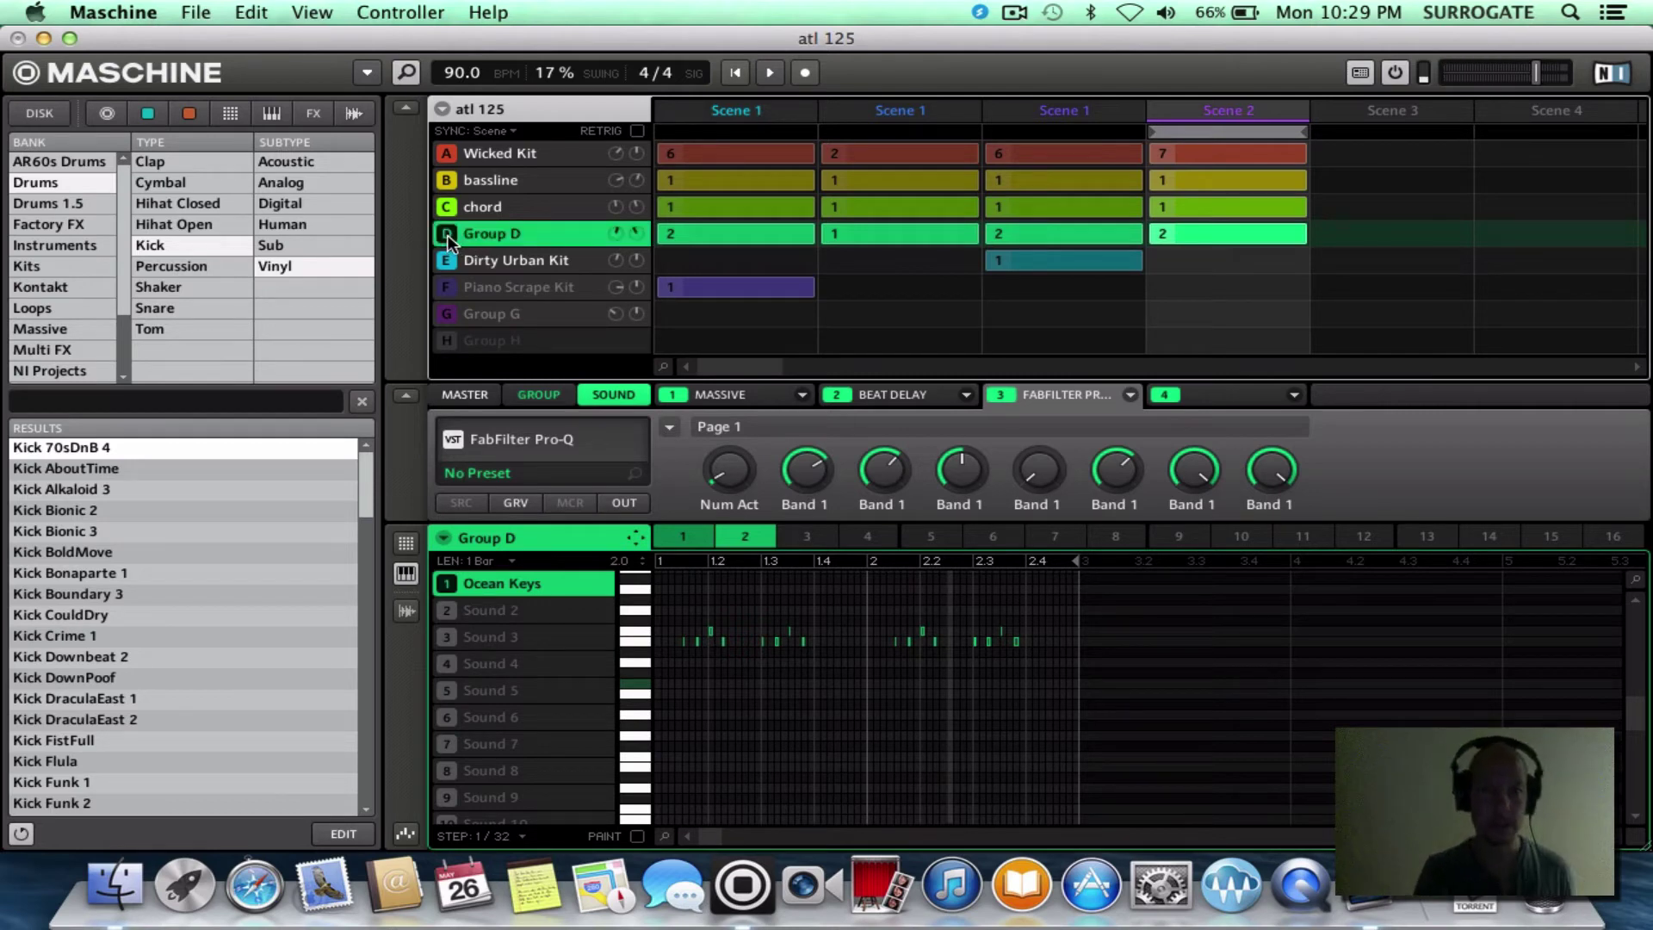
right_click(447, 234)
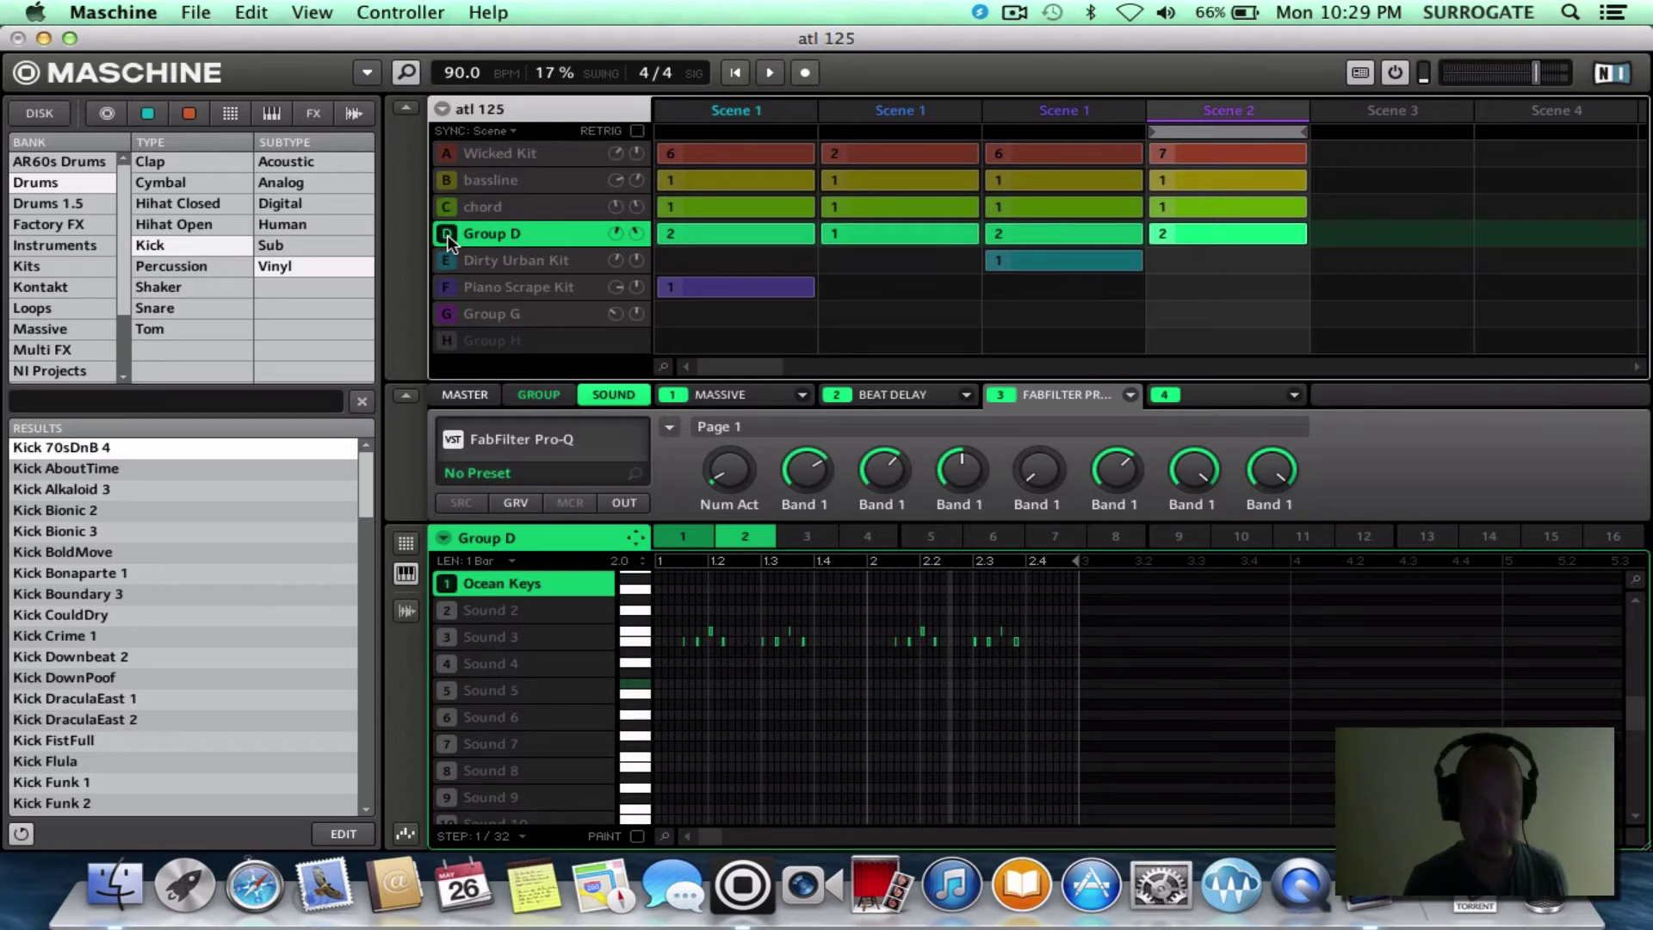
key(space)
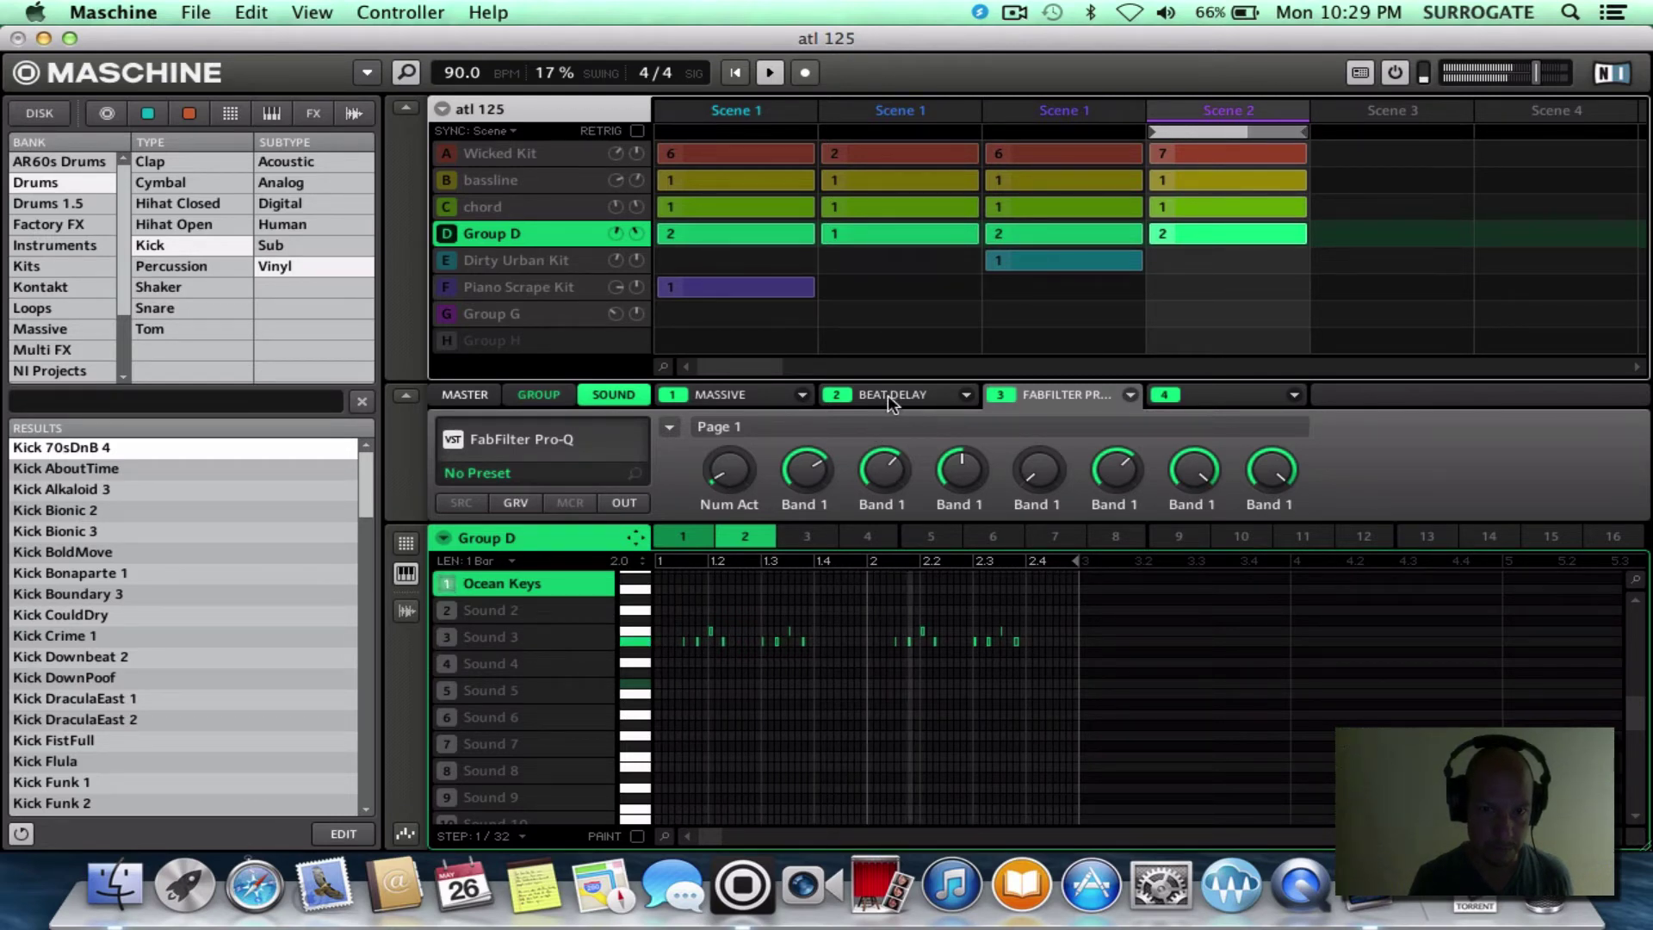
key(space)
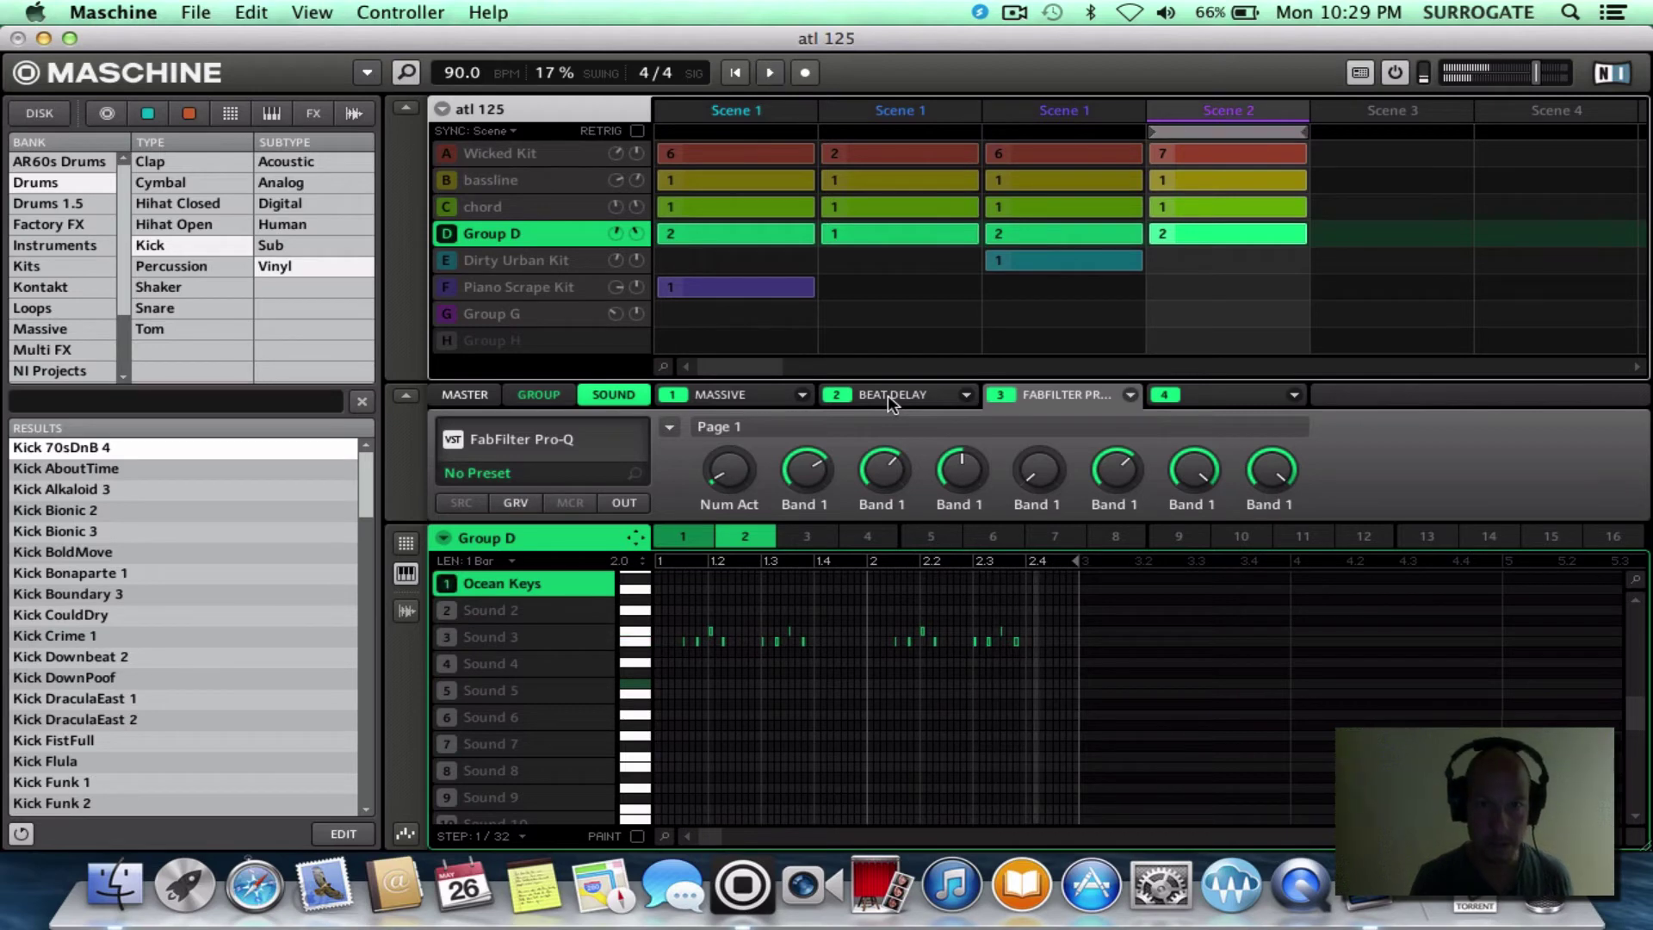
- View the Ocean Keys Massive macros and Beat Delay settings, and compare playback with the Beat Delay bypassed and re-enabled
click(768, 396)
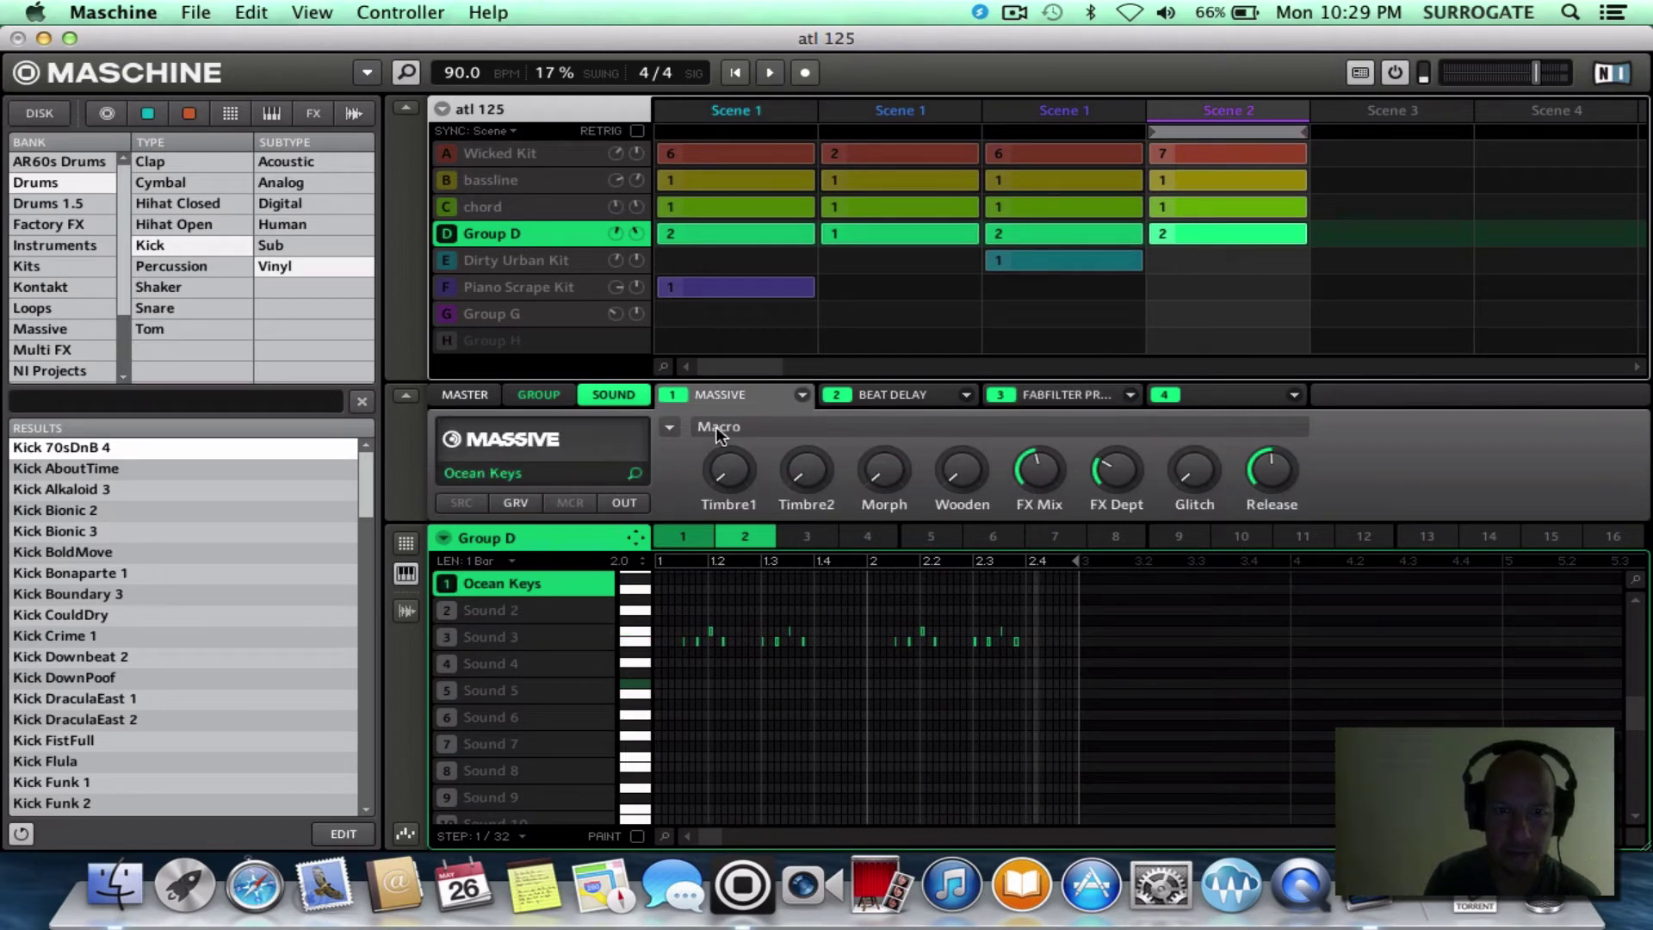
click(890, 397)
click(840, 394)
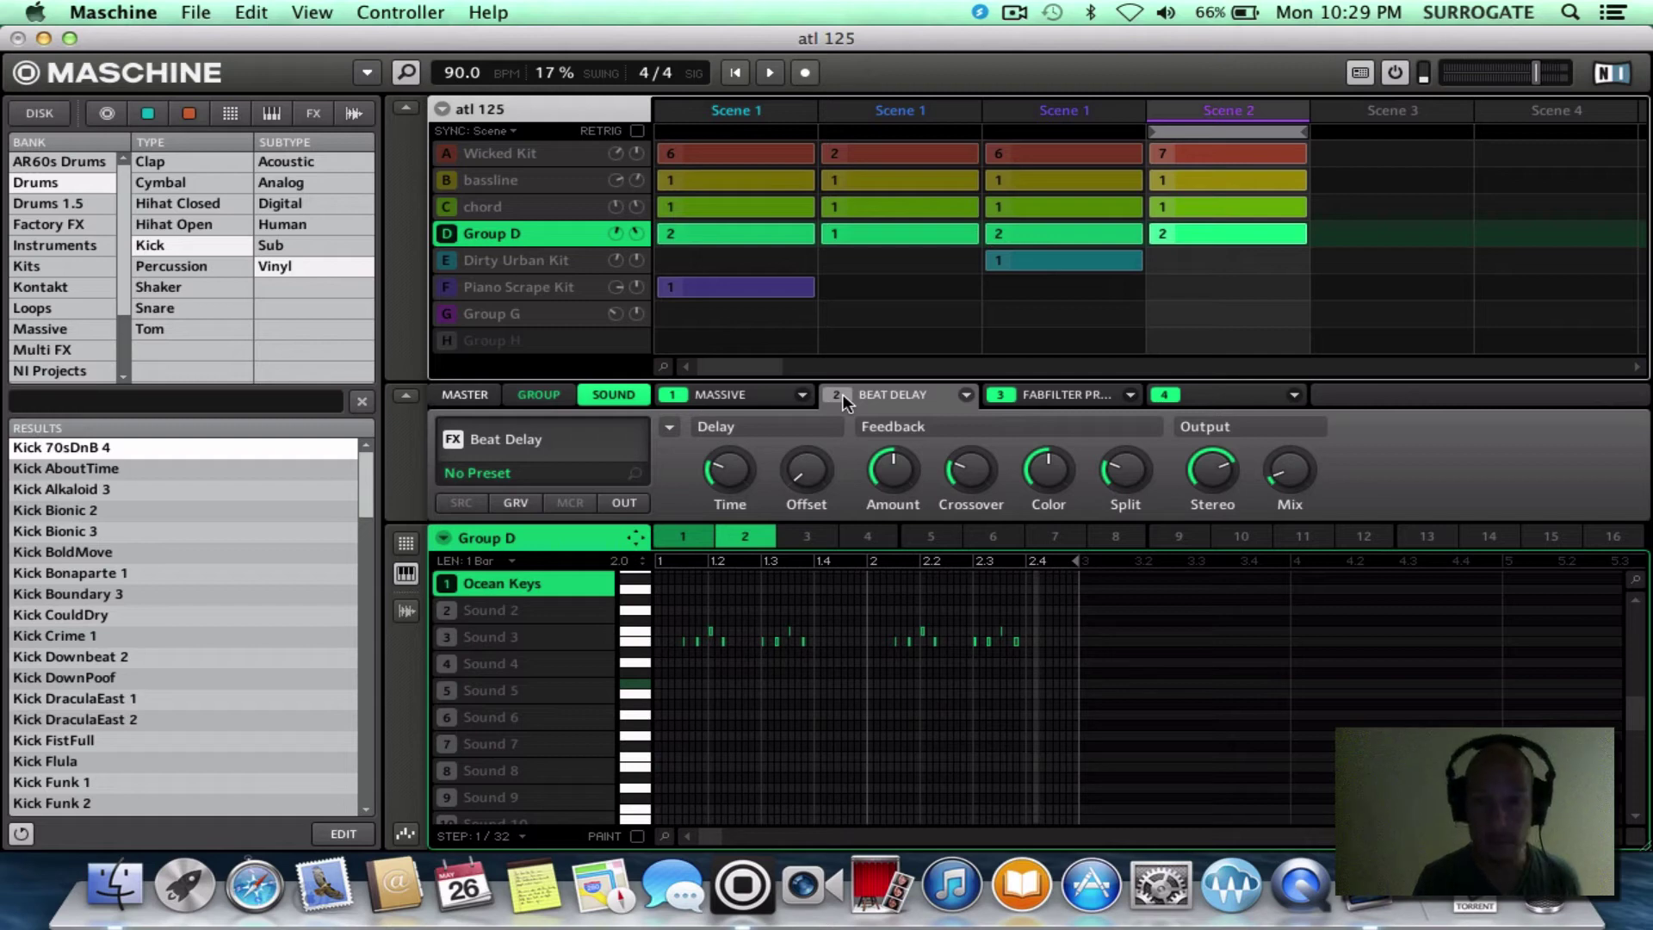
key(space)
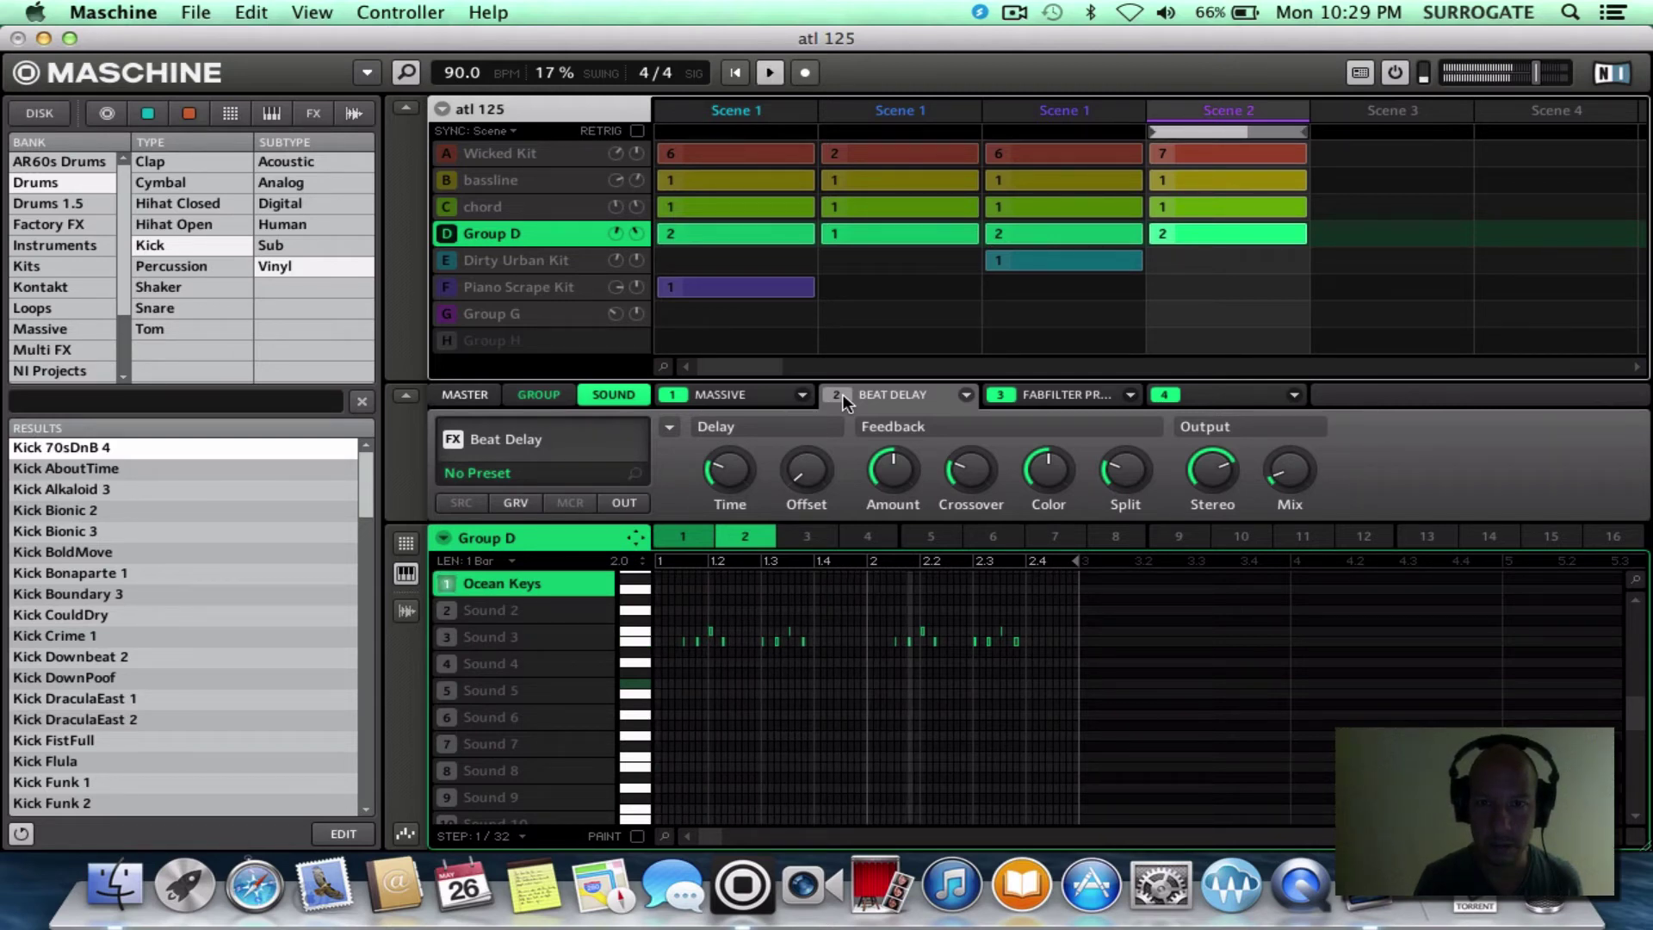
click(836, 394)
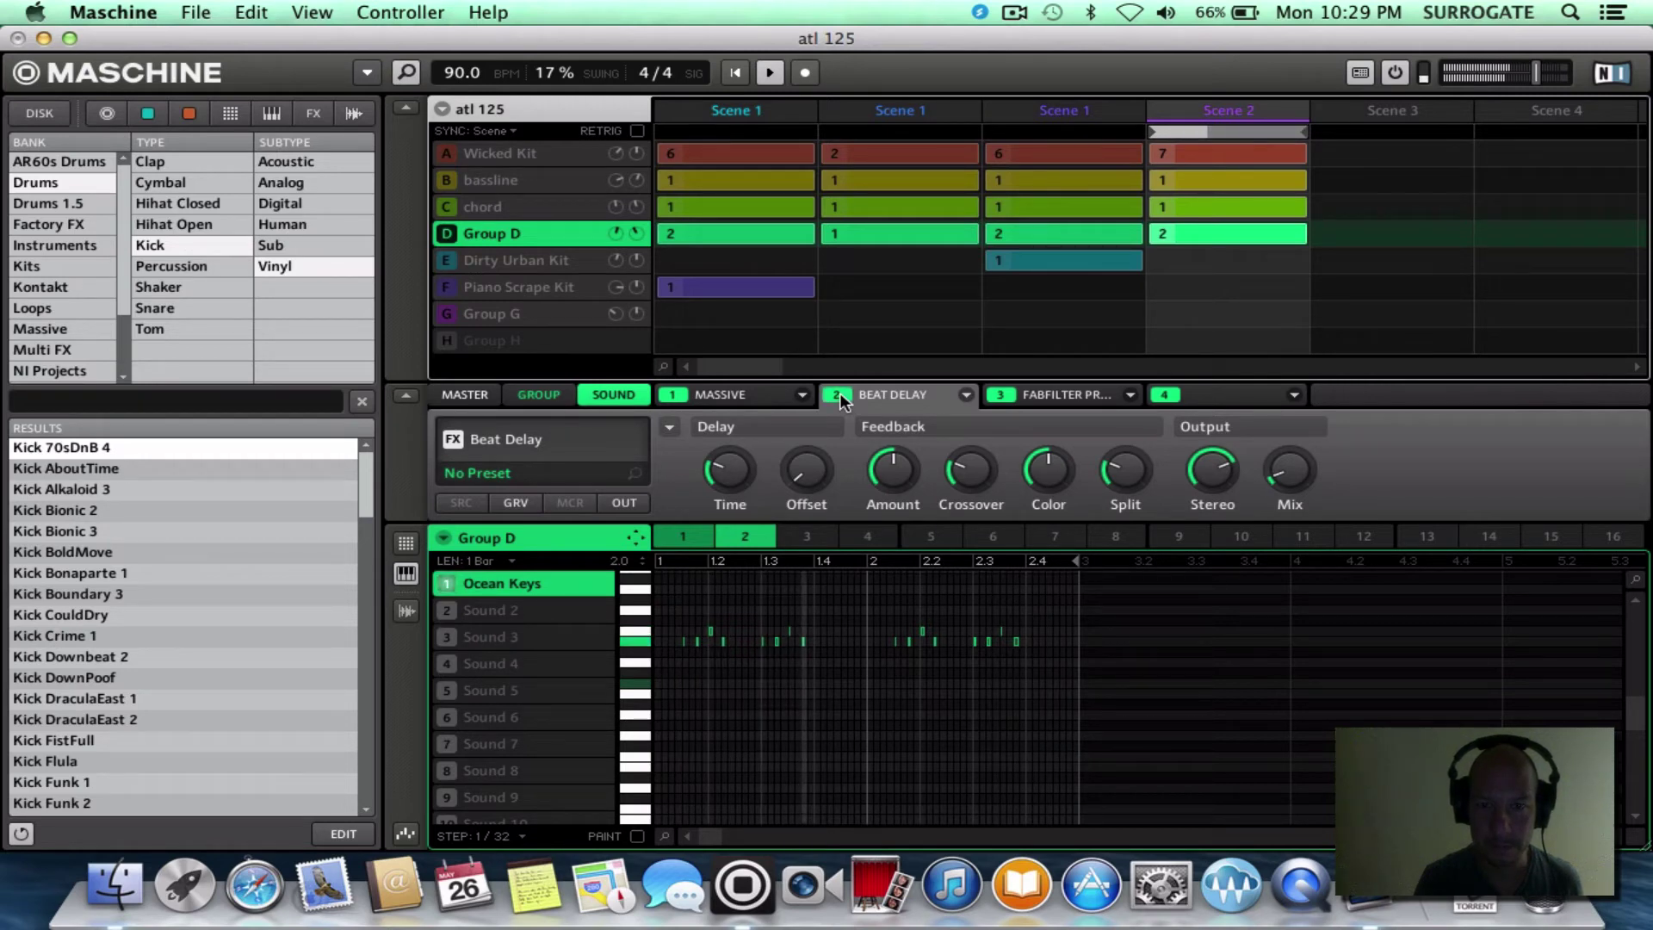
- Open the FabFilter Pro-Q on Ocean Keys and add a 24 dB/oct Low Cut band at about 128 Hz
click(1043, 396)
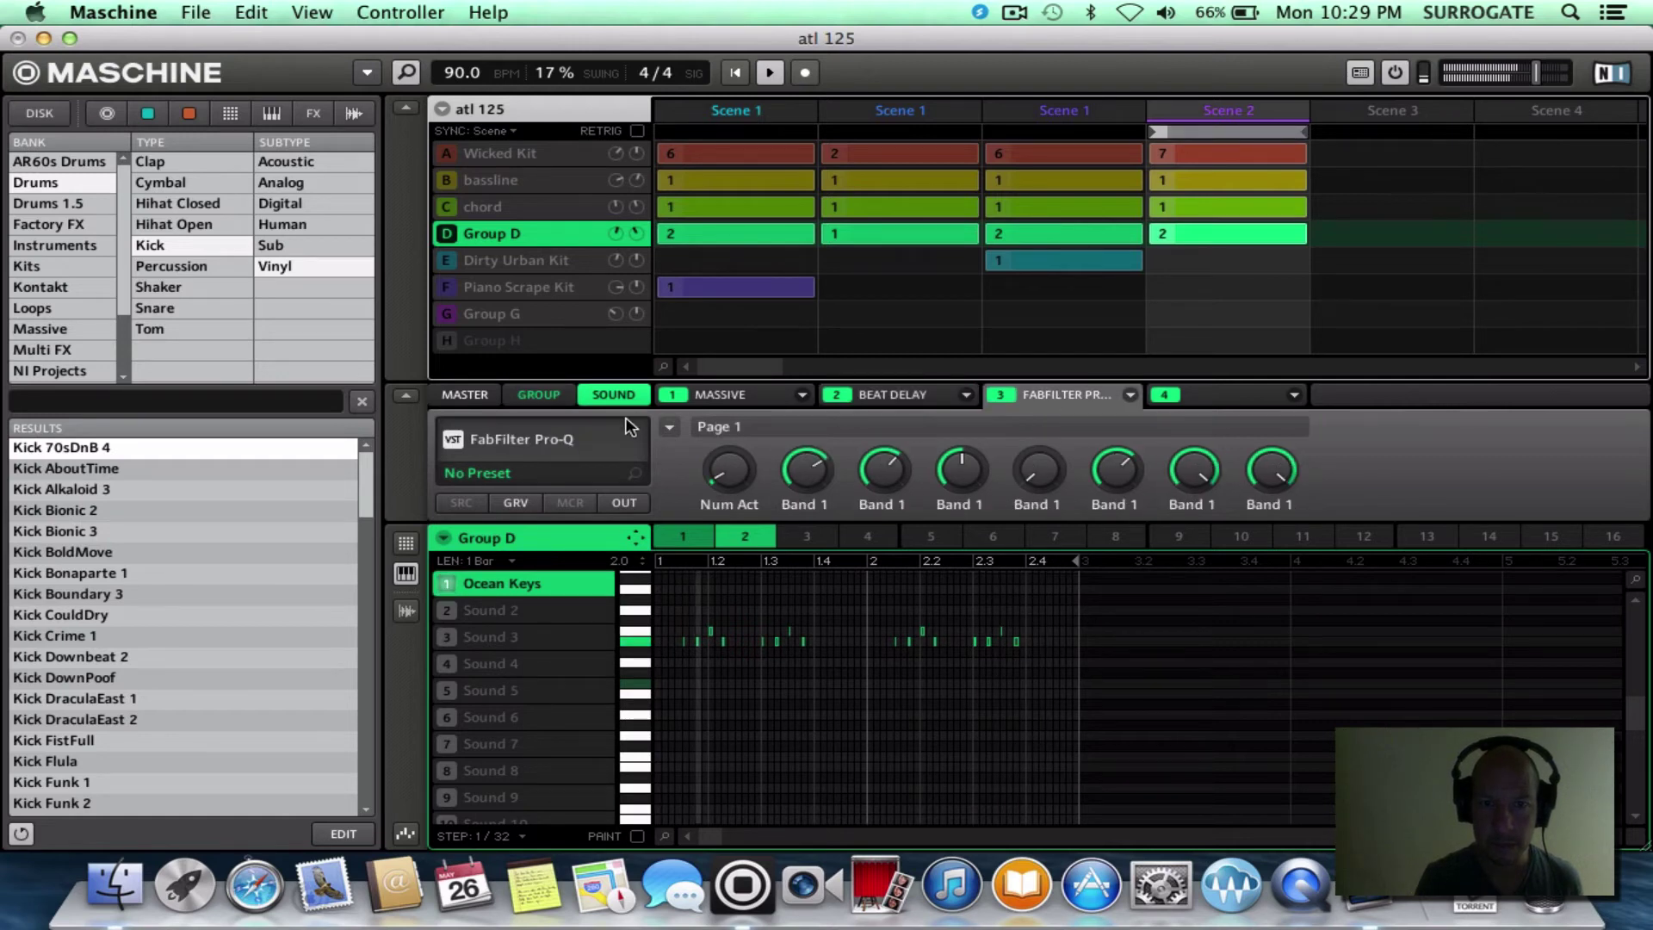
click(452, 439)
key(space)
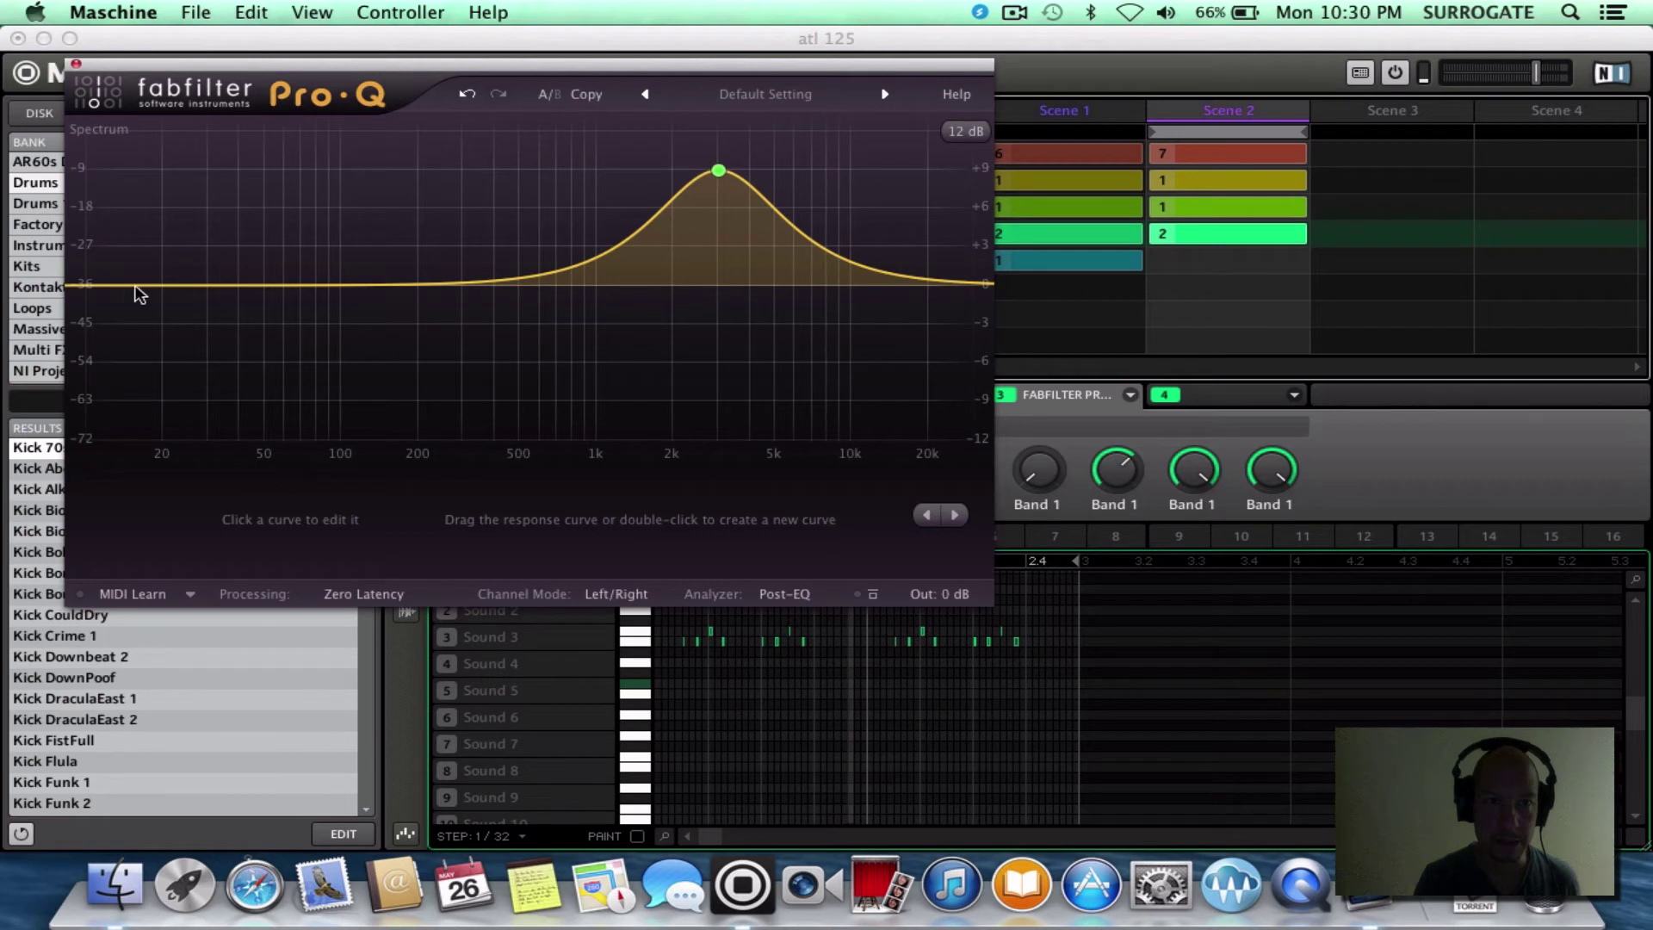
drag(123, 285, 368, 282)
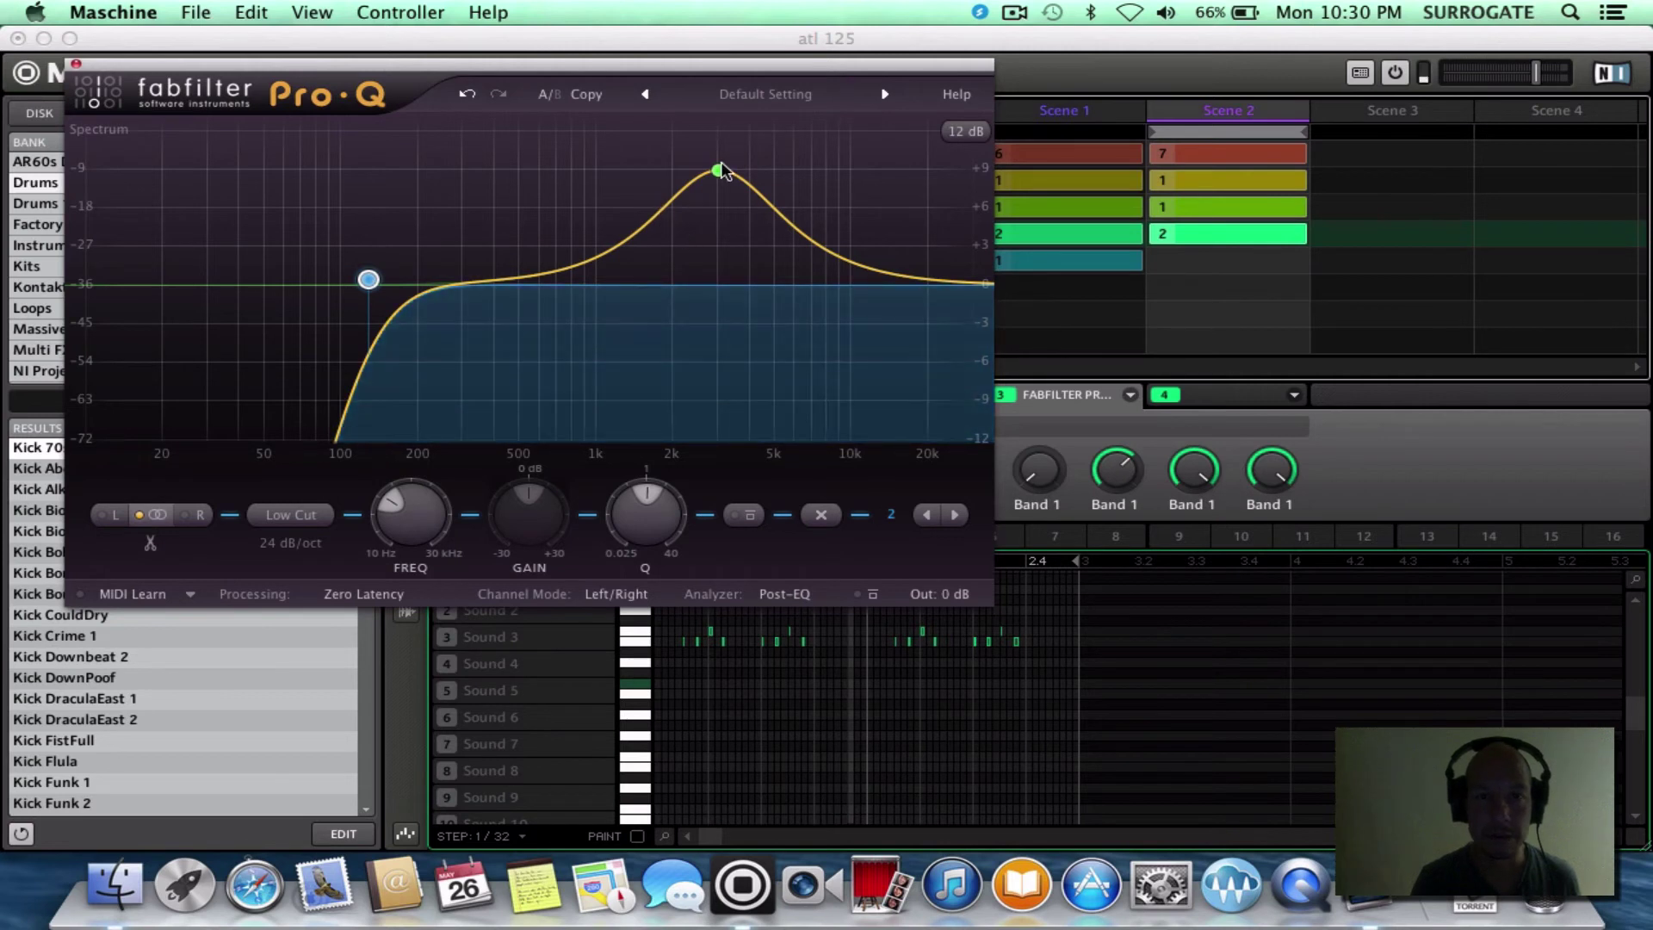
- Play Group D and raise the Low Cut band's frequency to about 447 Hz
mouse_move(719, 178)
key(space)
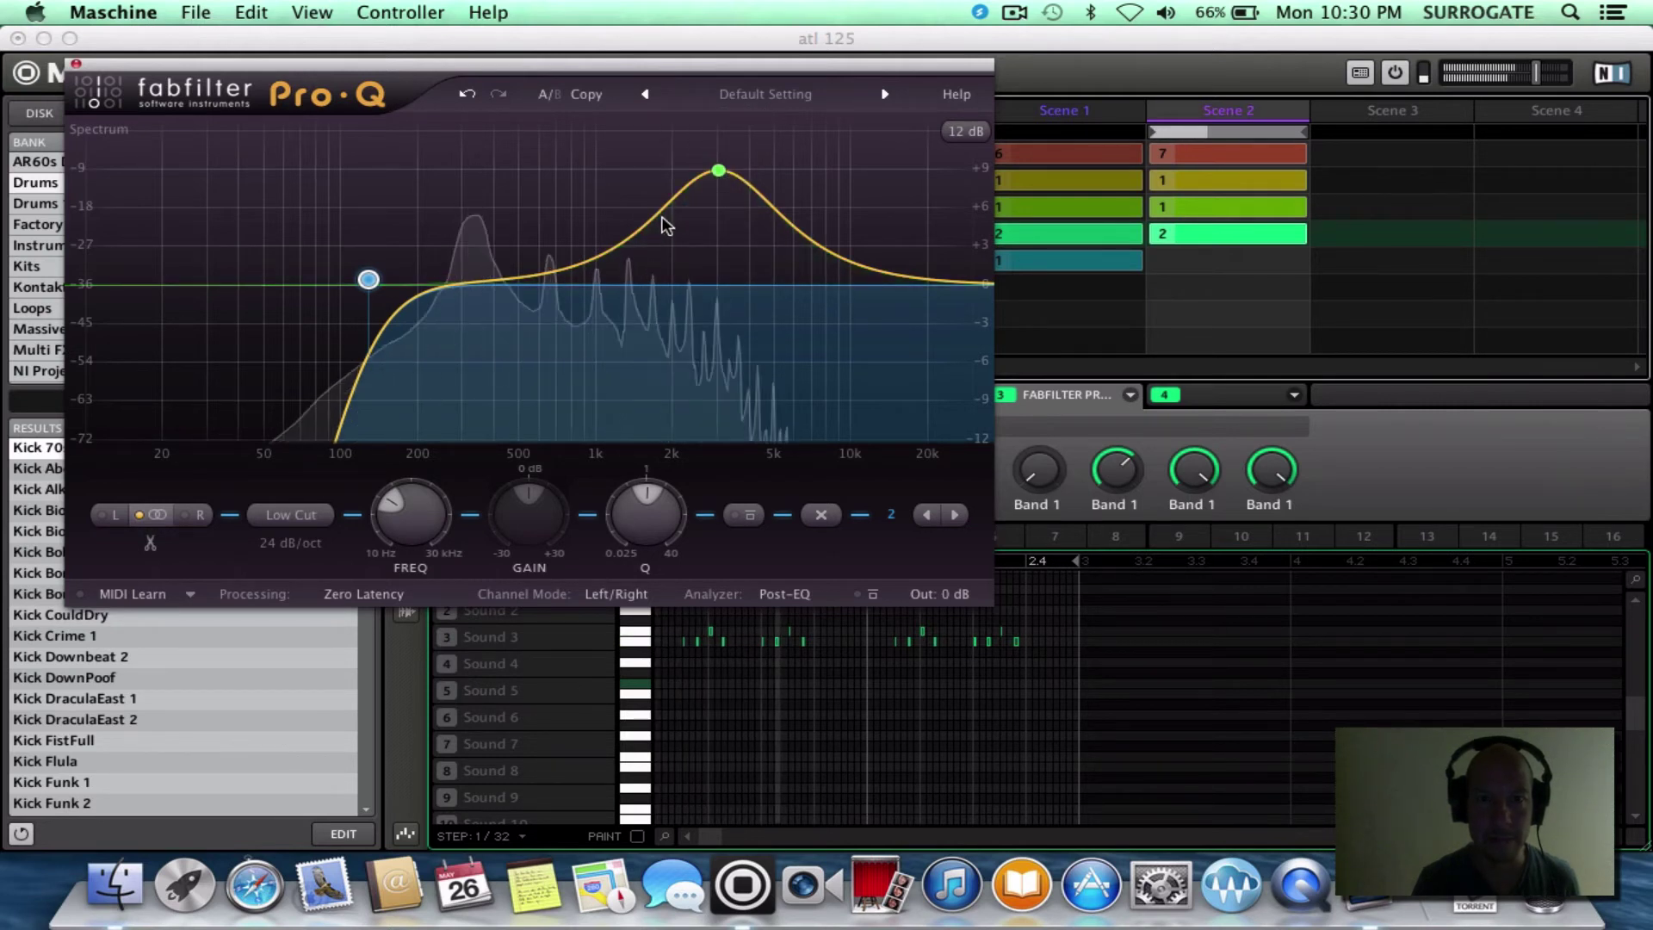
mouse_move(370, 282)
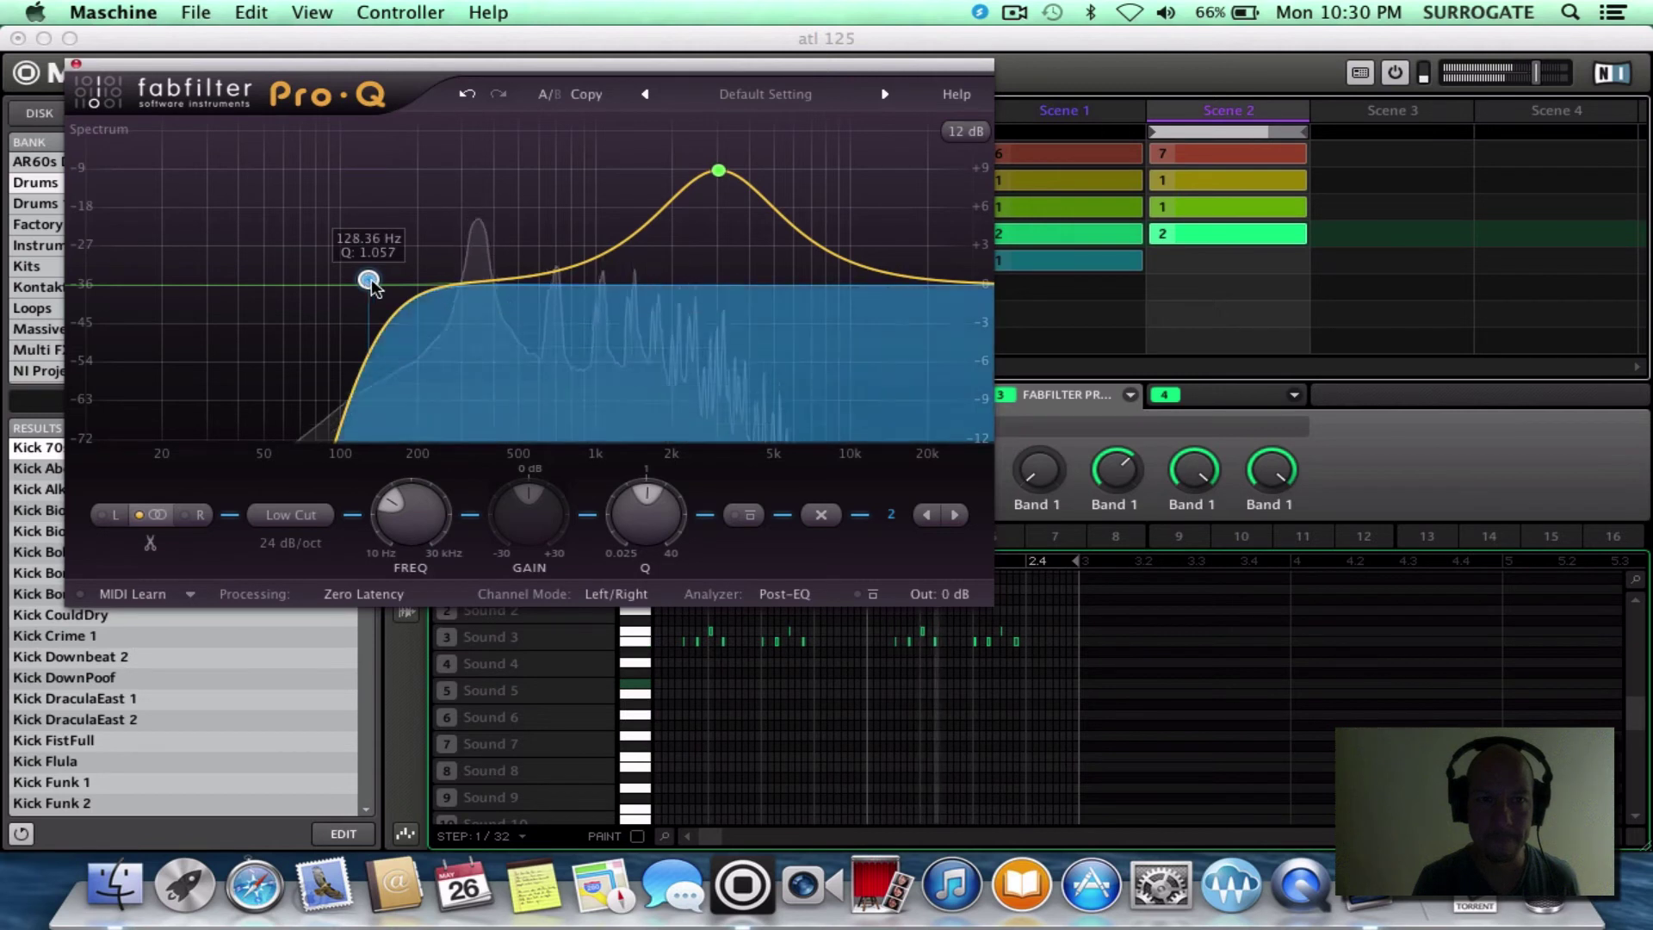
drag(370, 282, 511, 285)
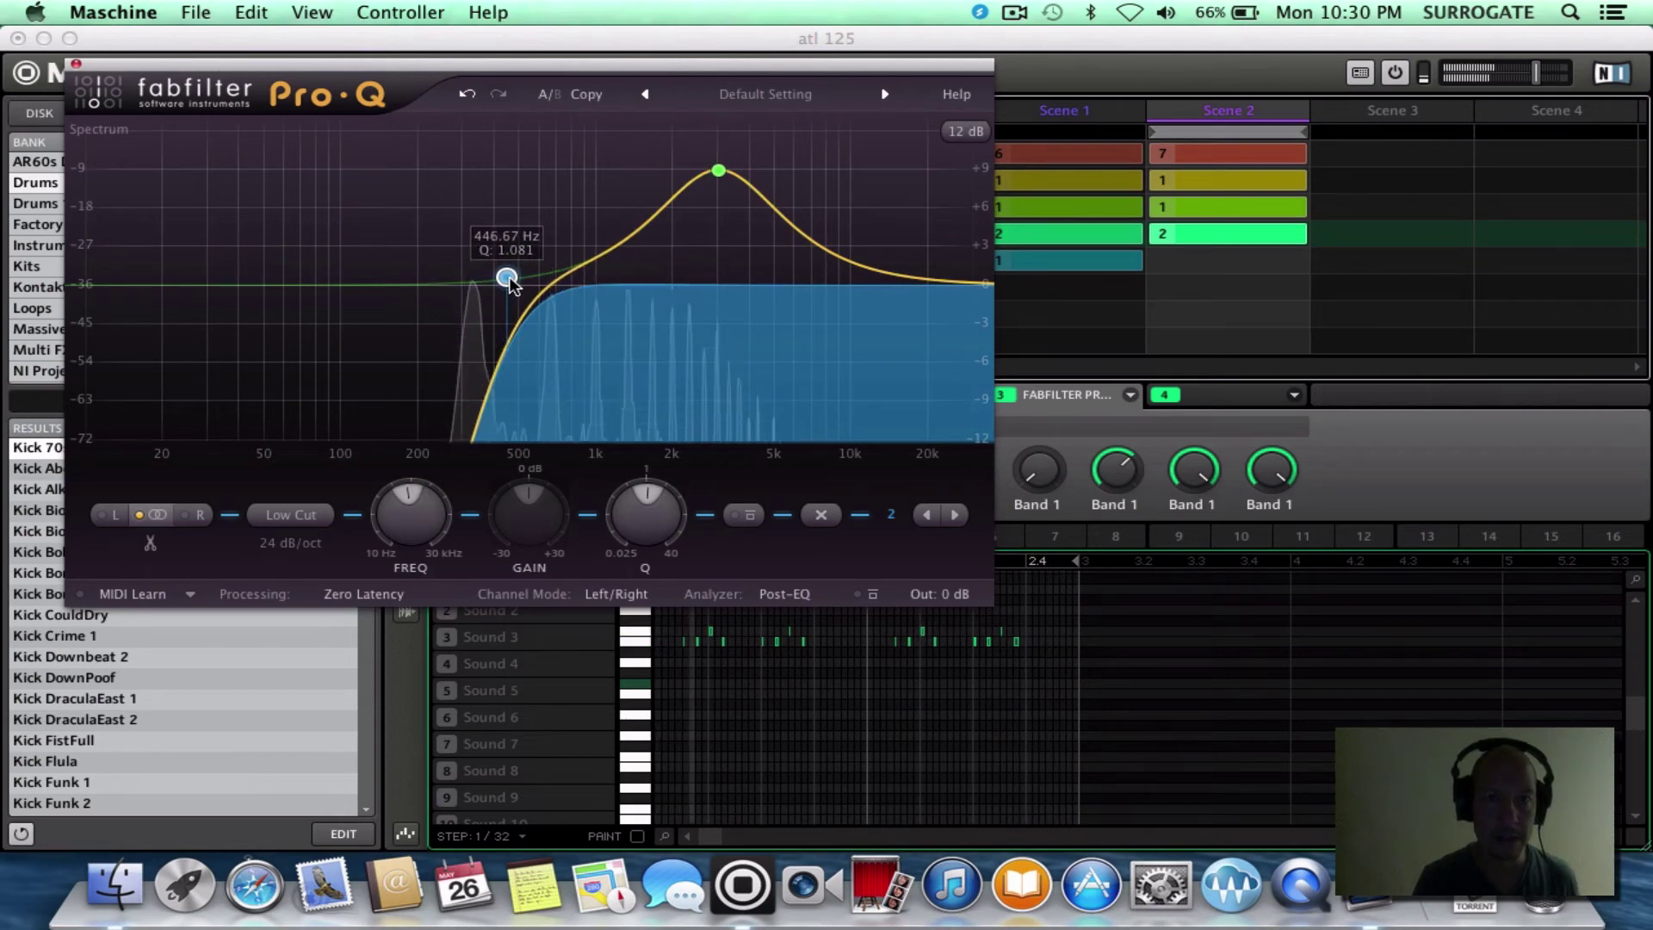
- Close the Pro-Q window, take Group D out of solo and play the first Scene 1 with all groups
click(76, 63)
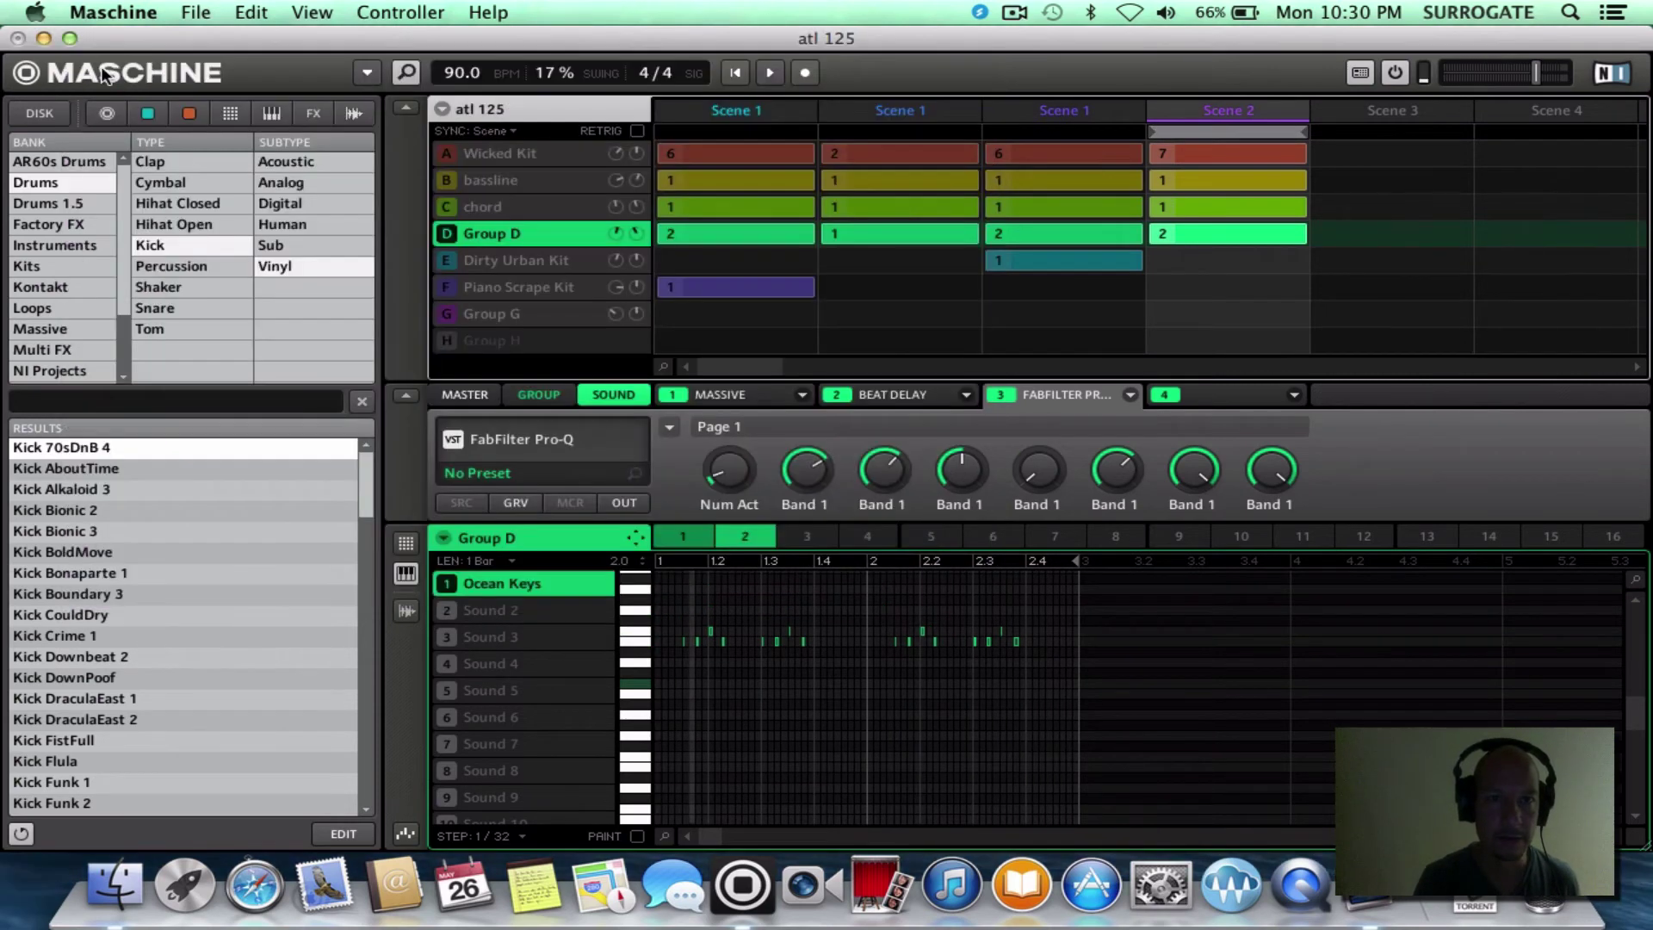
right_click(449, 236)
key(space)
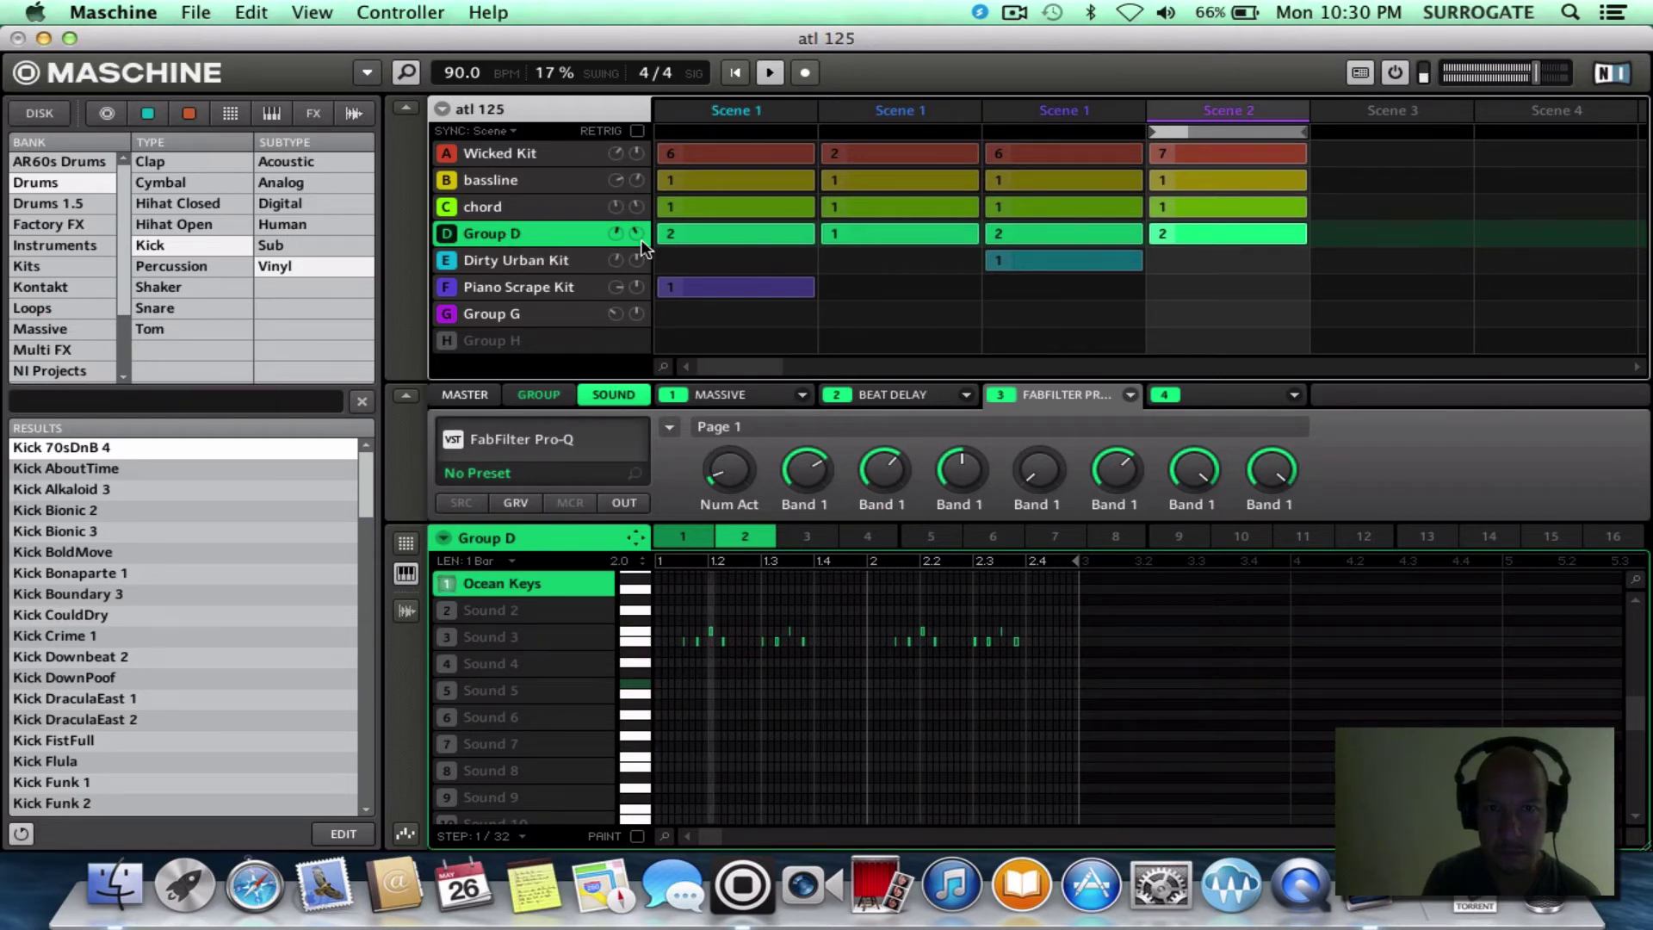
click(694, 132)
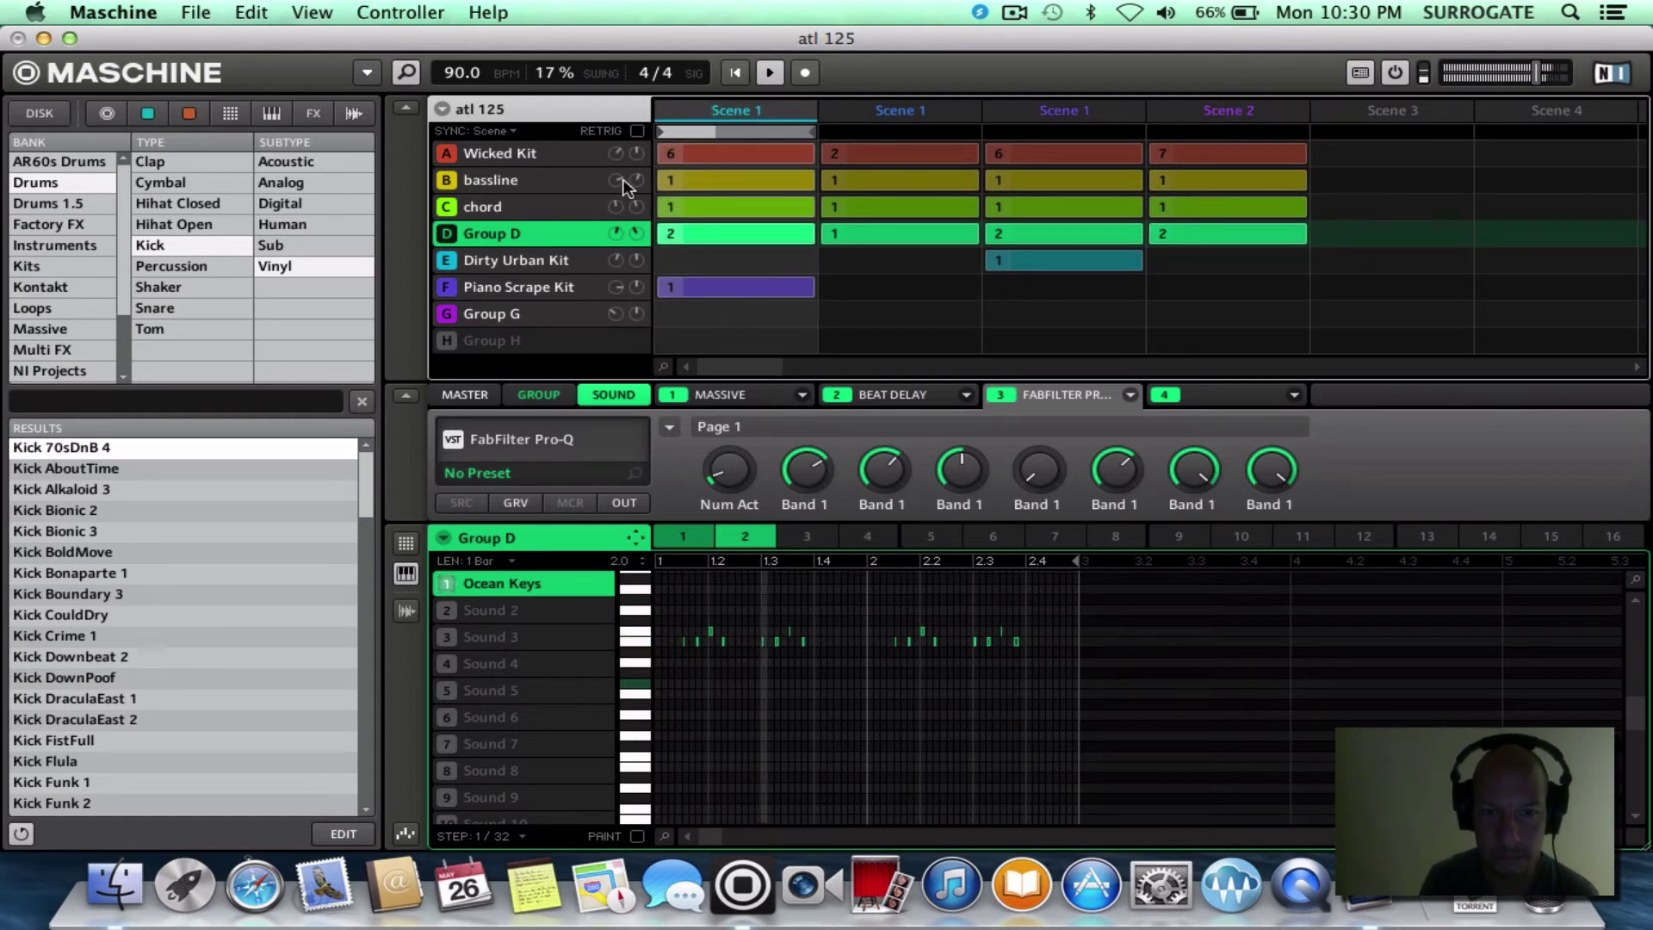
- Mute the Piano Scrape Kit during playback, unmute it to compare, and leave it muted
click(447, 289)
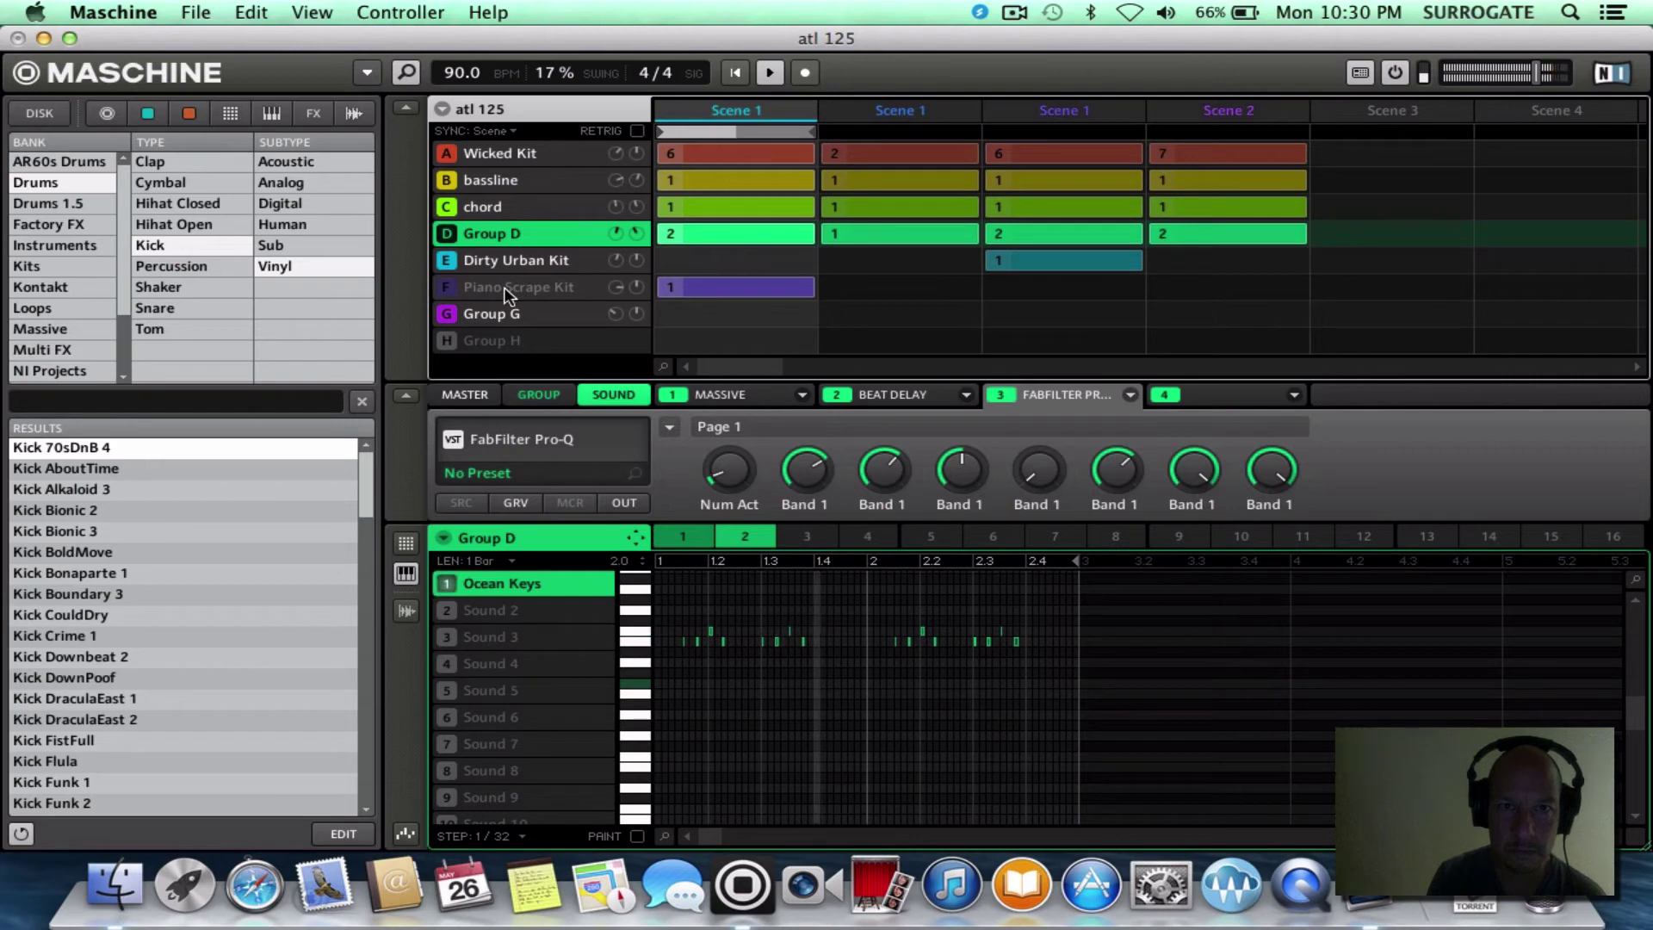
click(446, 289)
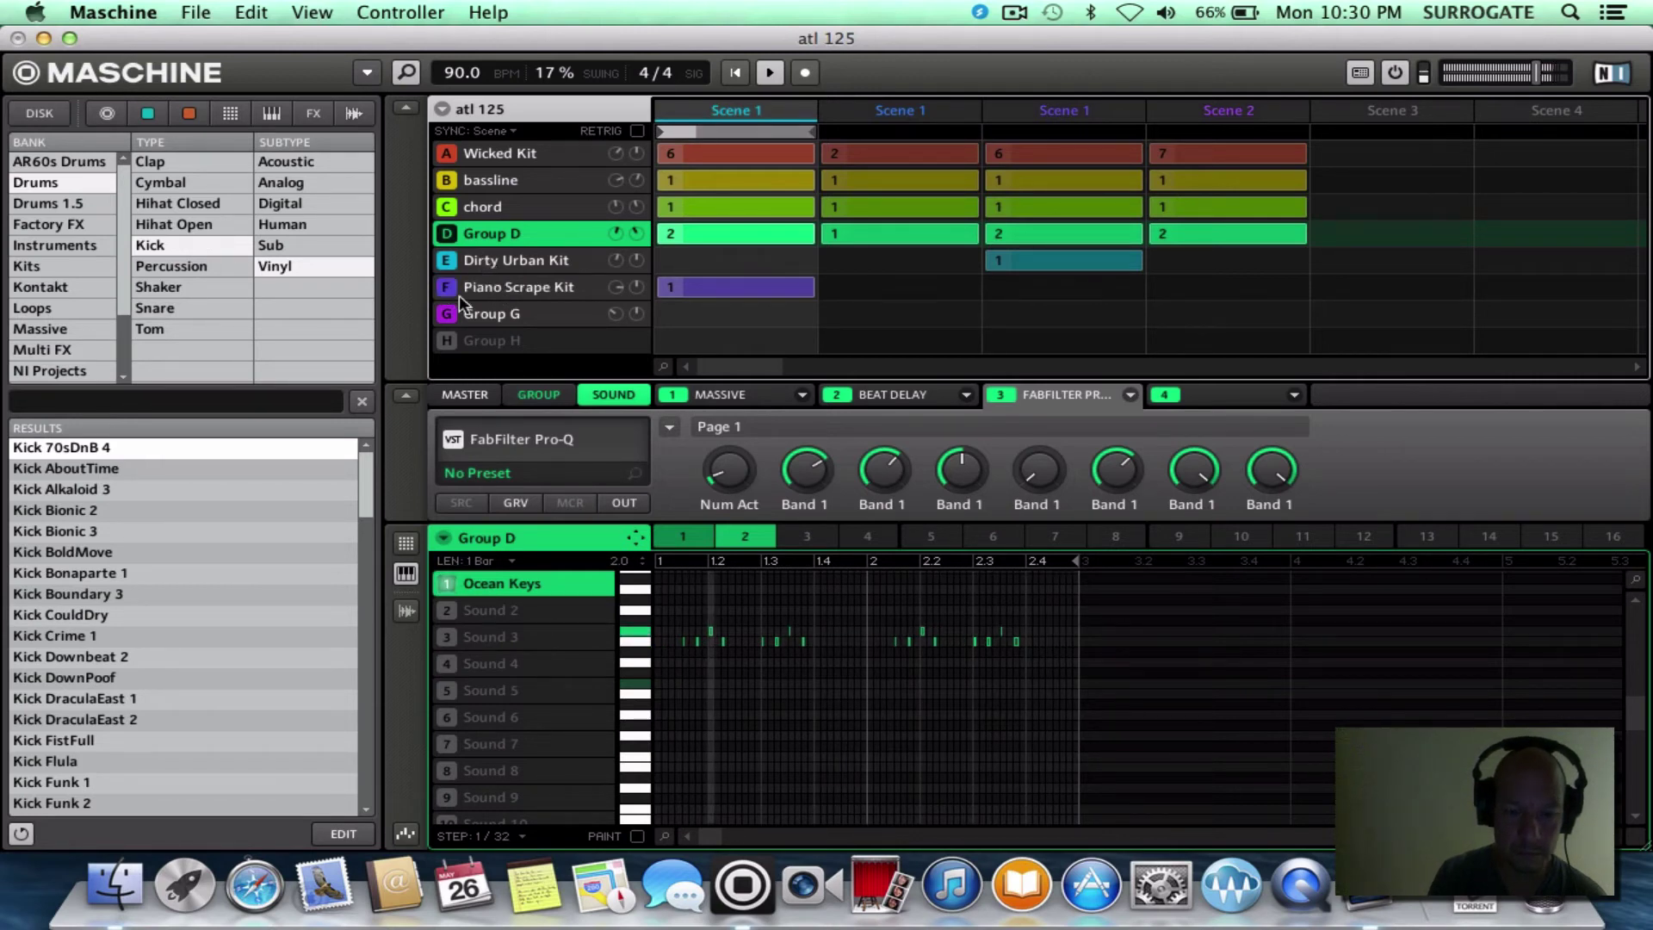
click(446, 288)
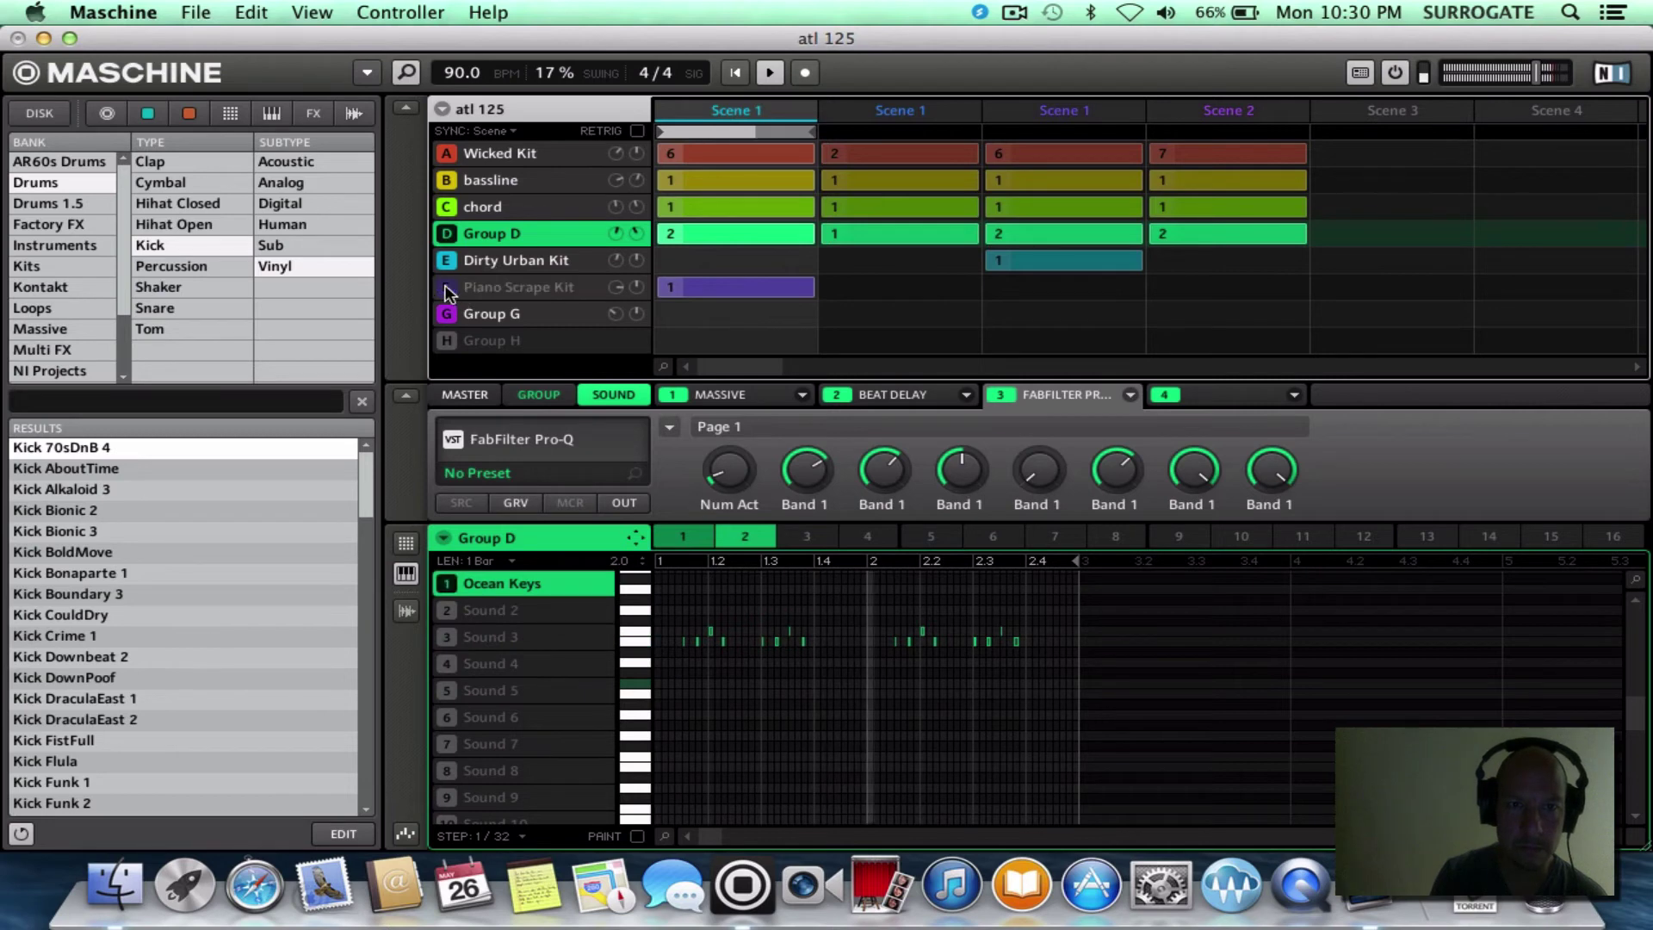
- Look through the Wicked Kit's sounds and their effect chains, including the closed hi-hat, Digi Wicked and fingersnap
click(487, 155)
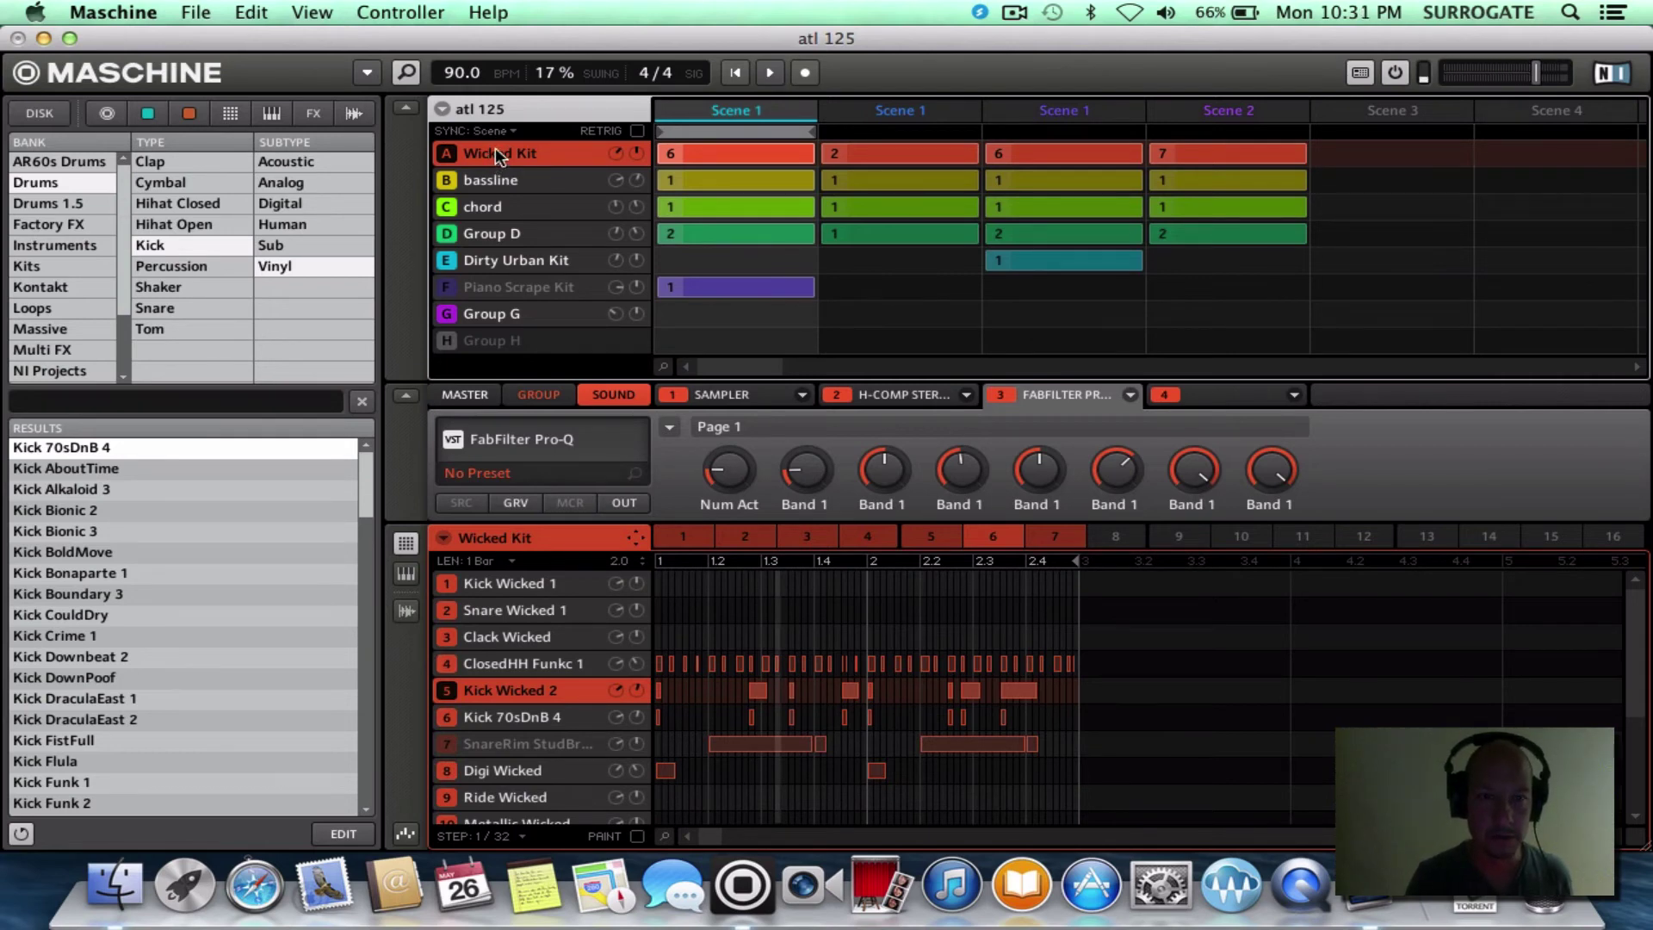
click(484, 663)
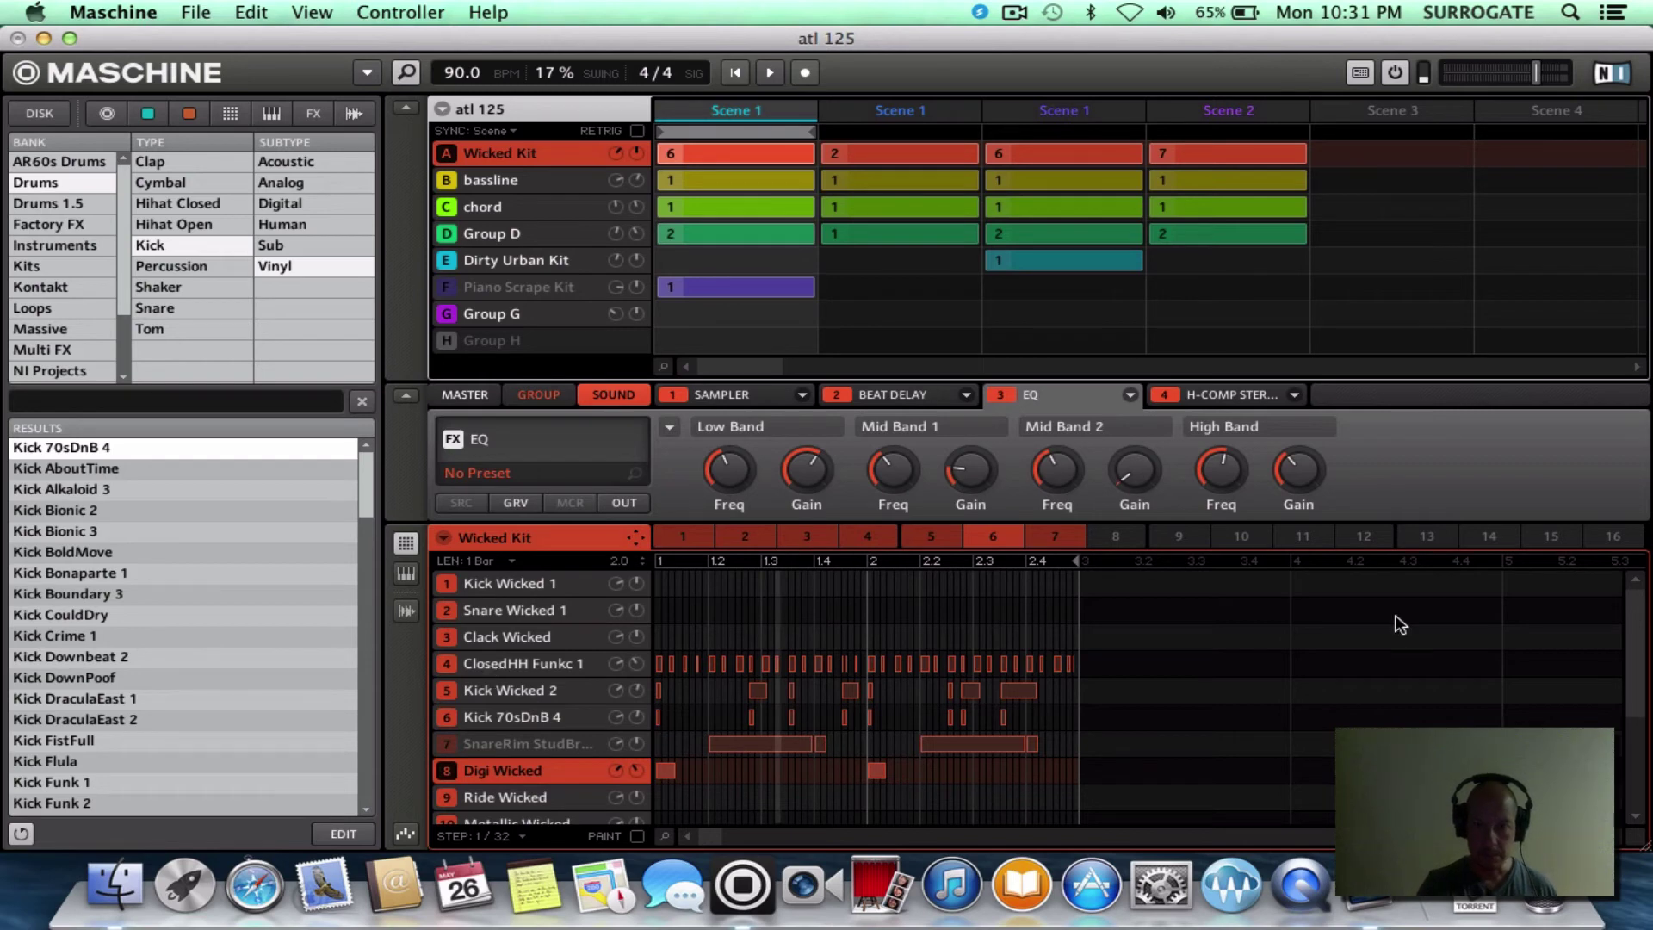
drag(1642, 645, 1641, 706)
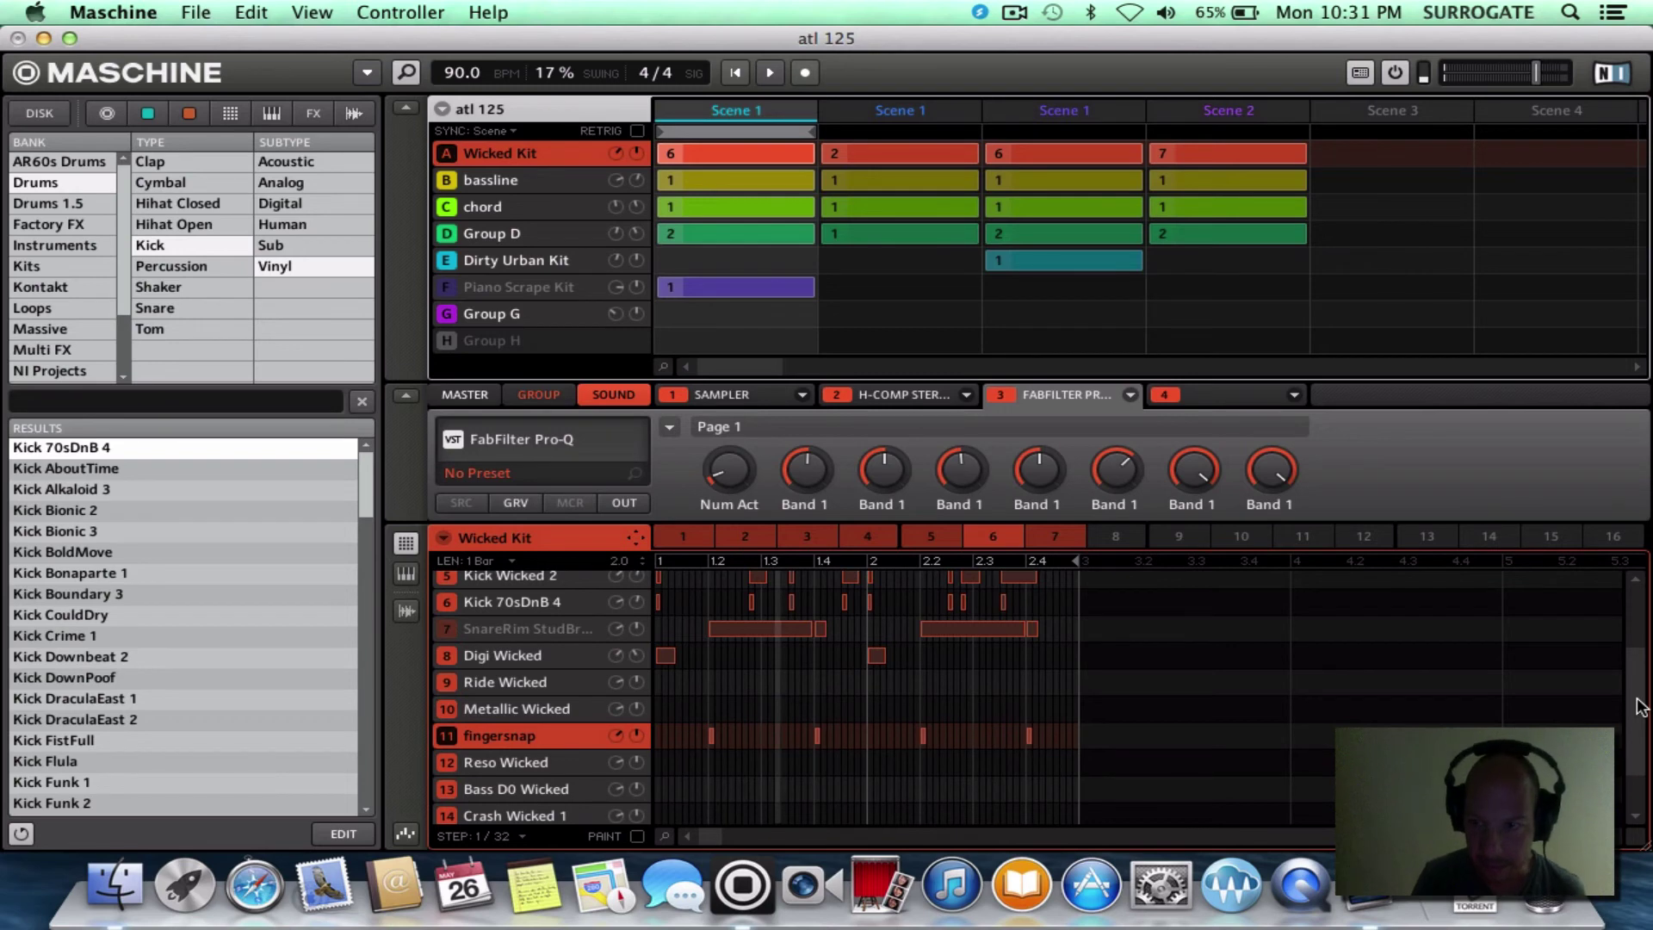
scroll(1634, 732, down, 2)
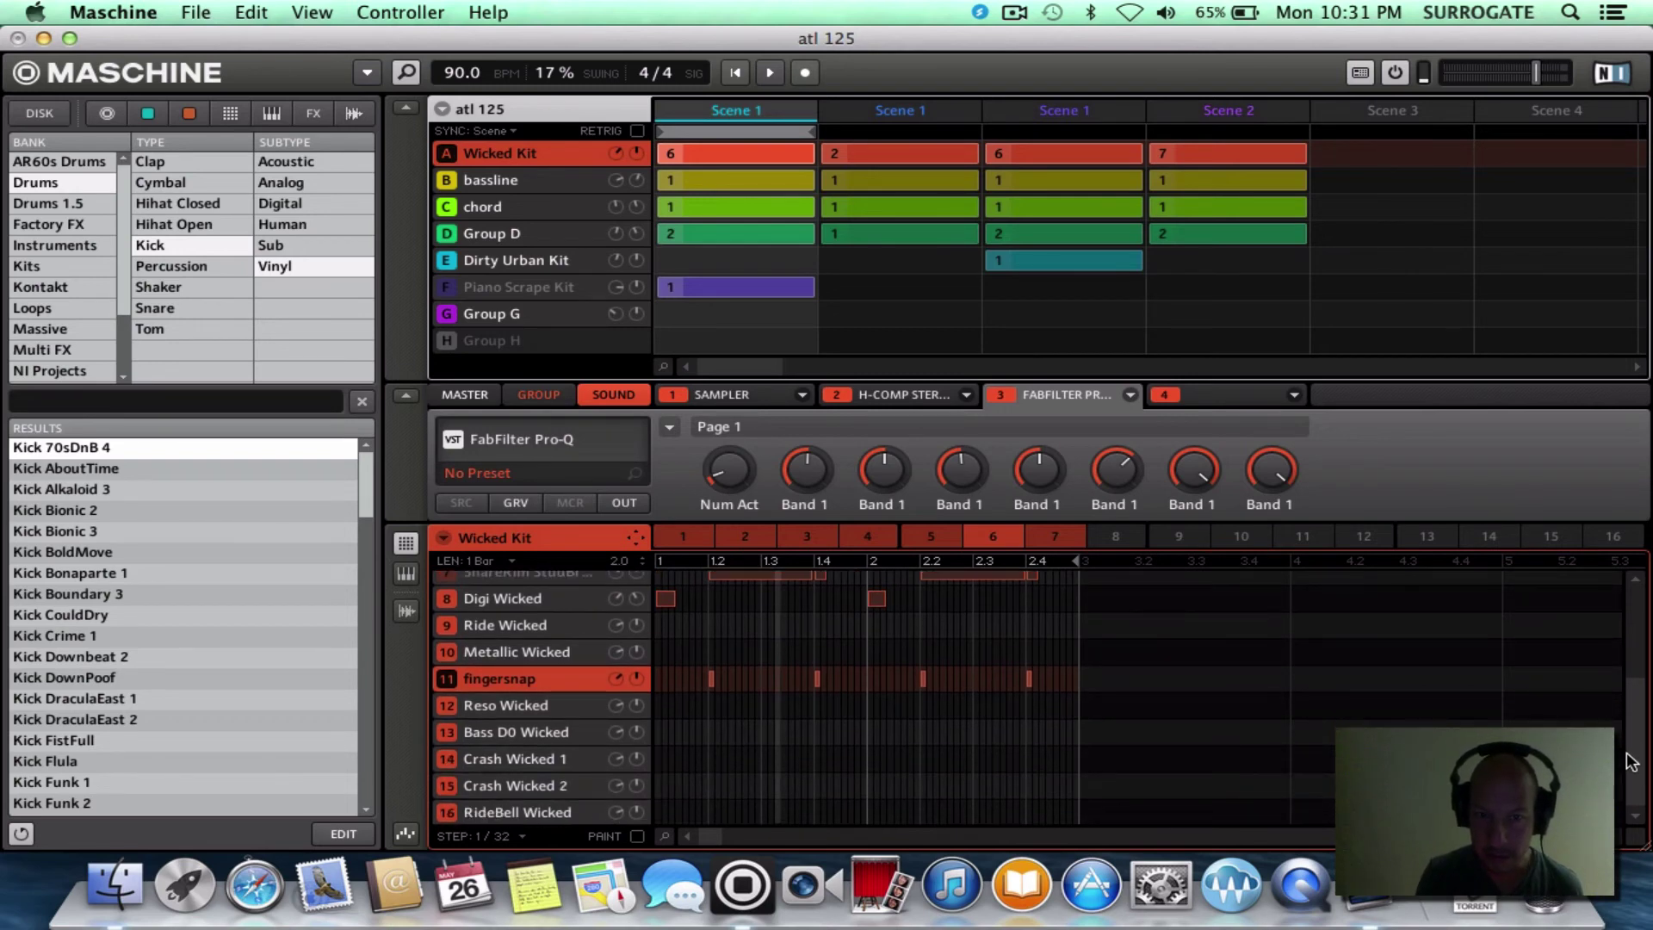
drag(1629, 744, 1619, 626)
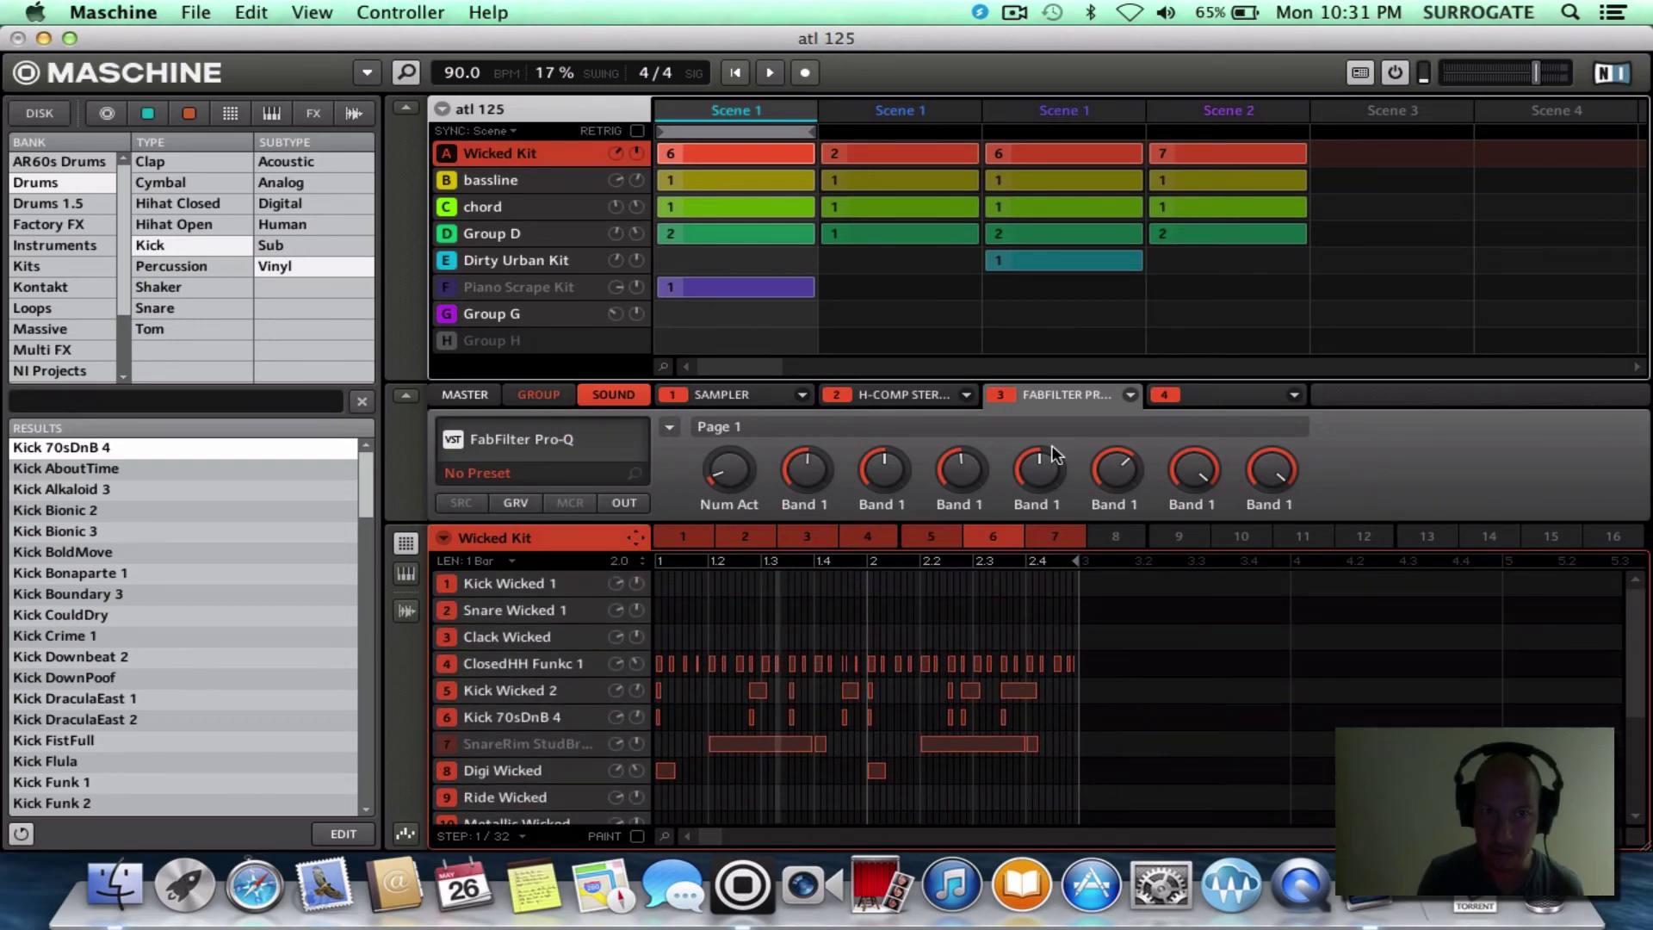
- View the device settings and patterns of Dirty Urban Kit, Group D and Group G in turn
click(556, 262)
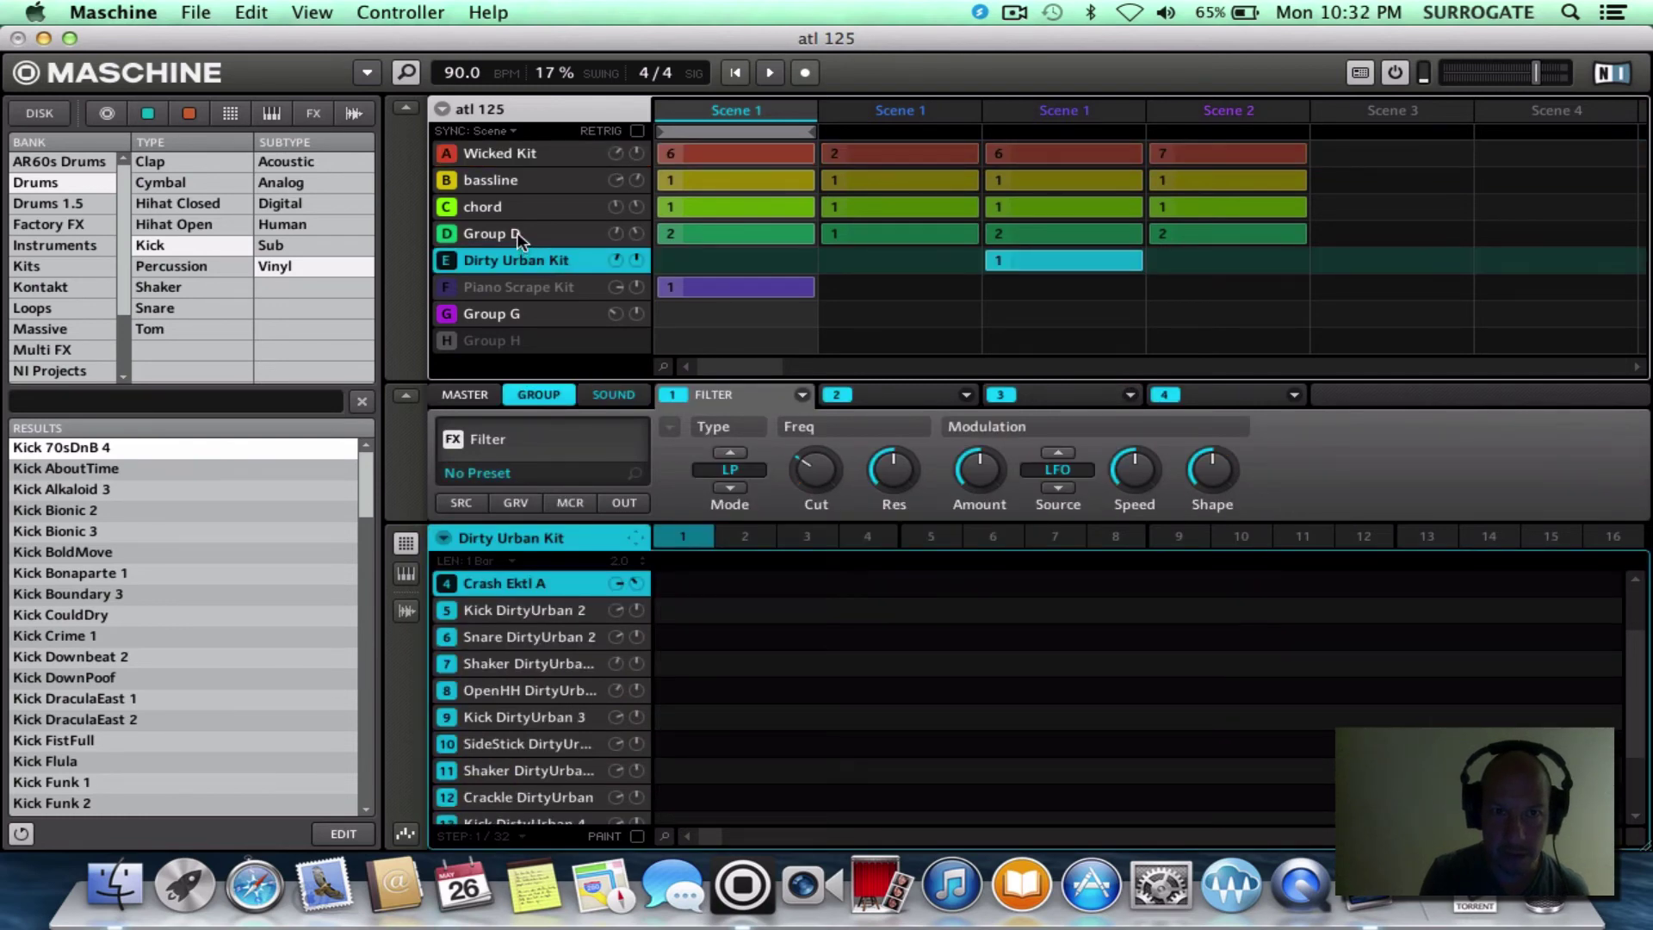
click(519, 240)
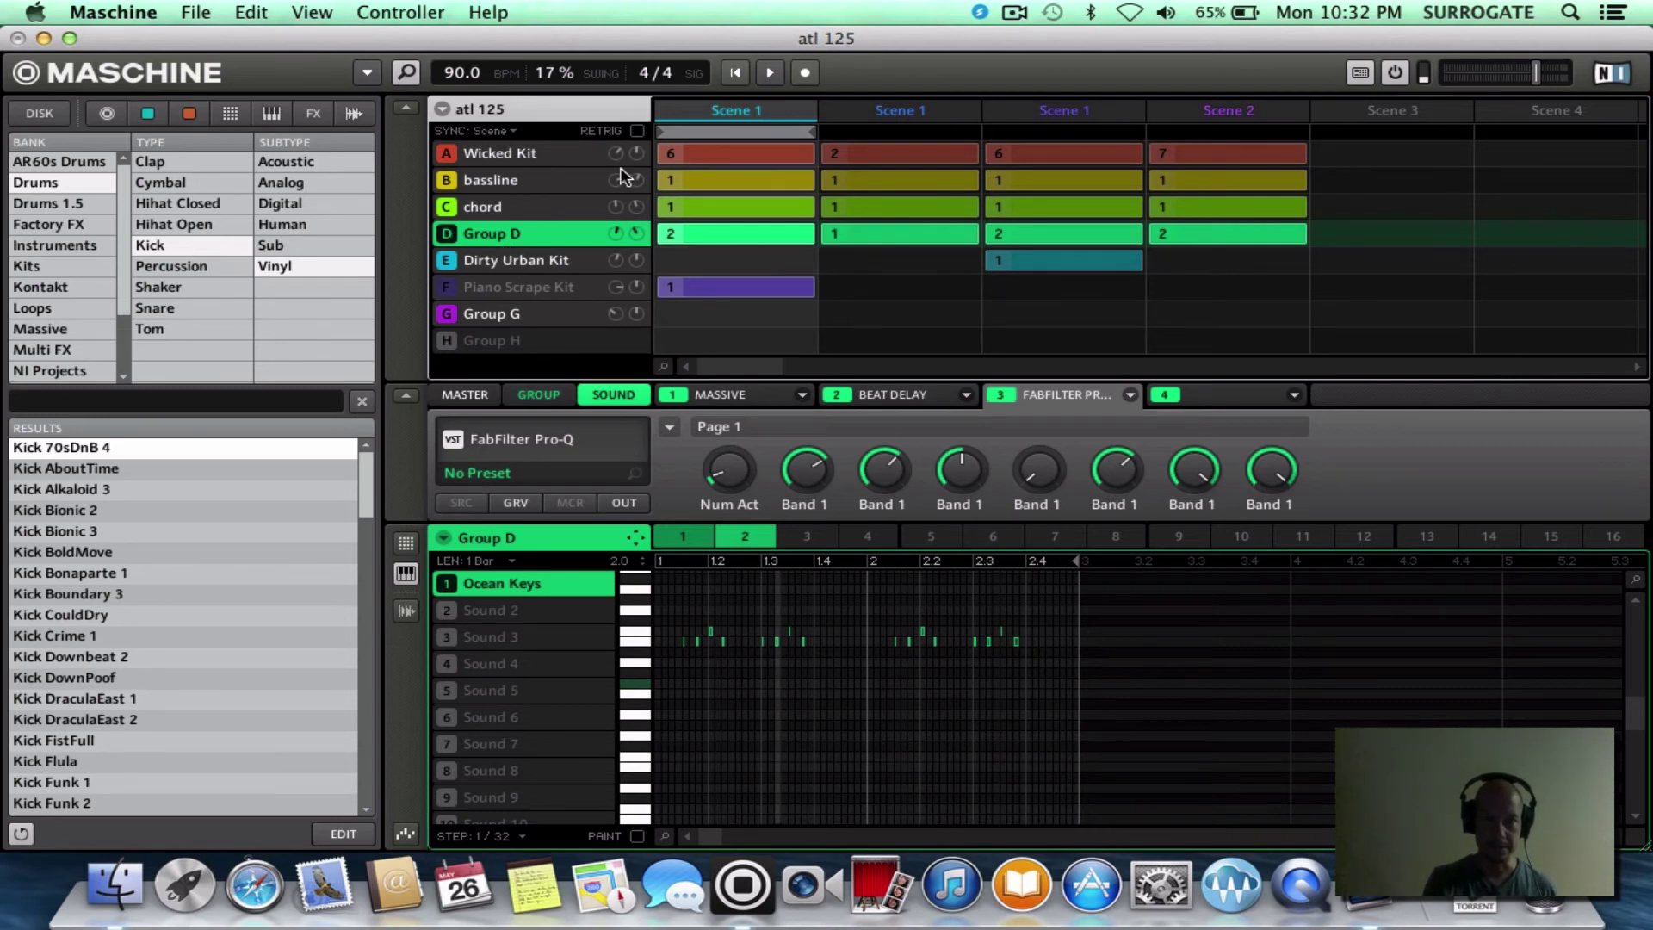
click(490, 319)
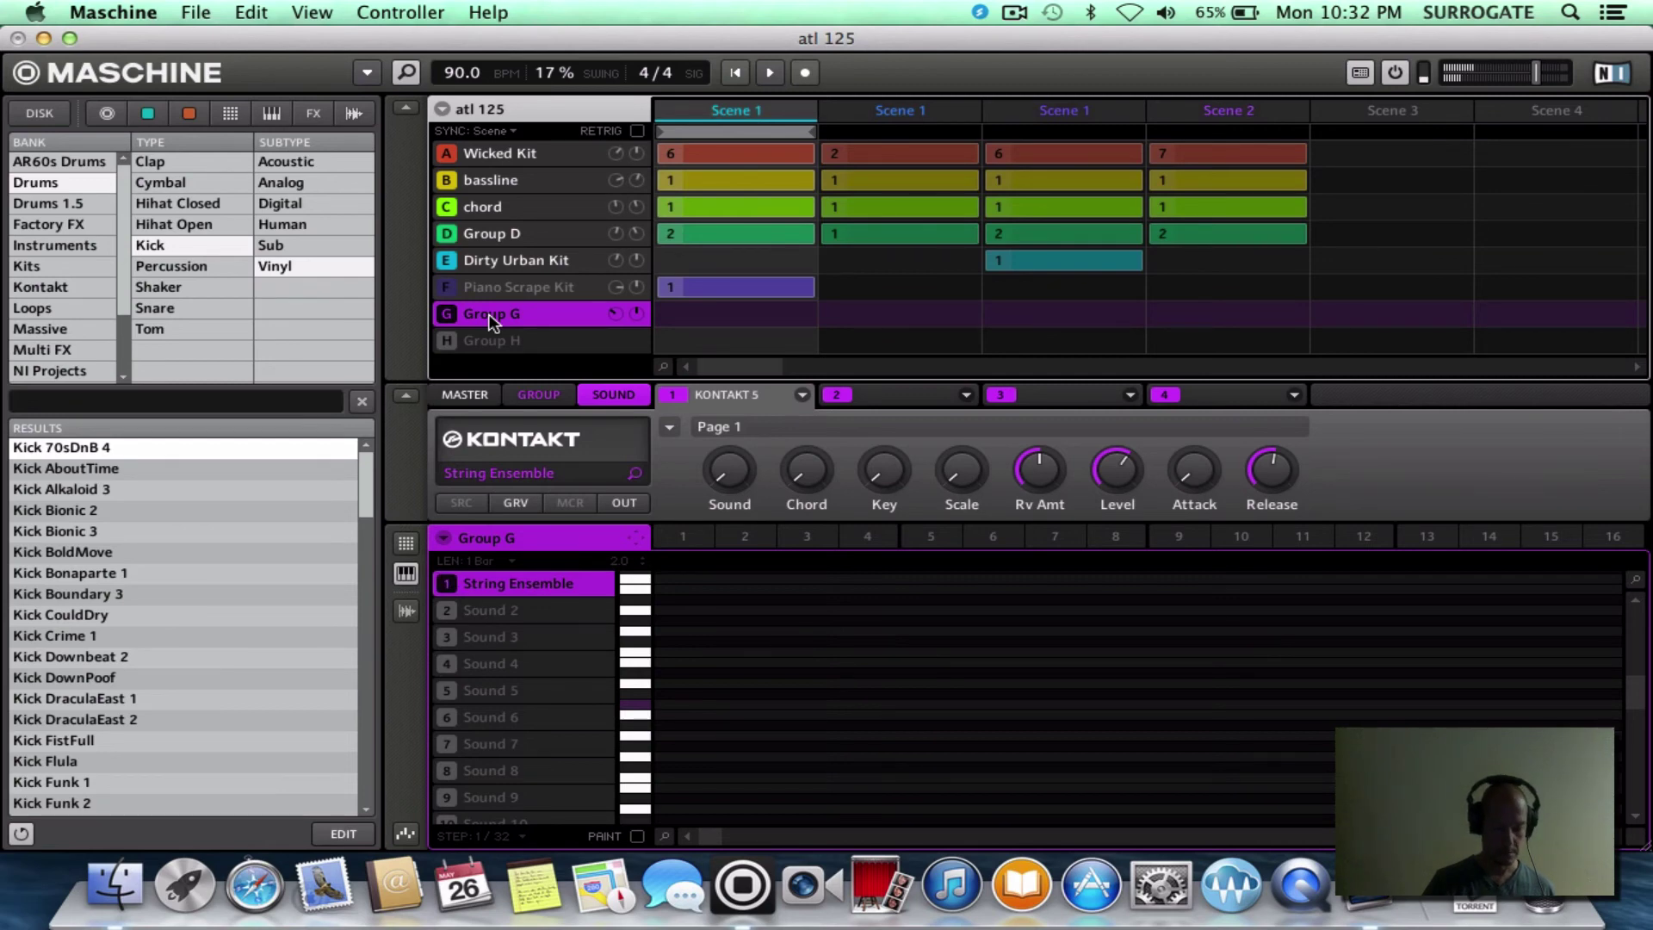
- Play the third Scene 1, raise the Dirty Urban Kit's low-pass Filter cutoff to about 675 Hz, and continue into Scene 2
key(space)
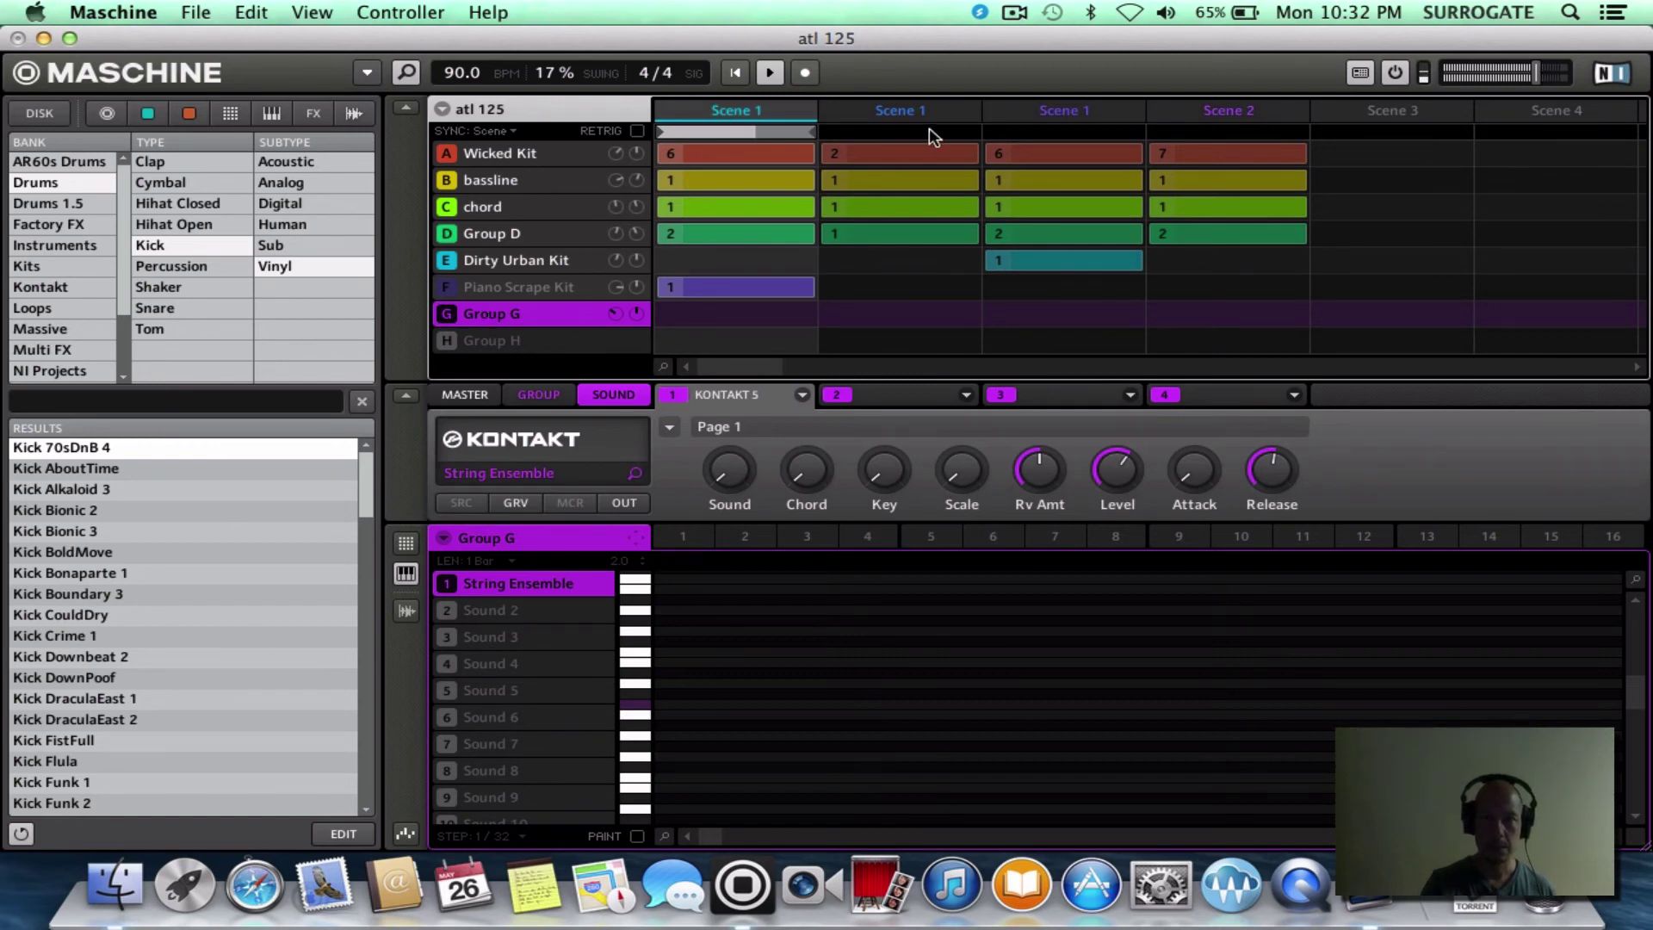
click(1029, 126)
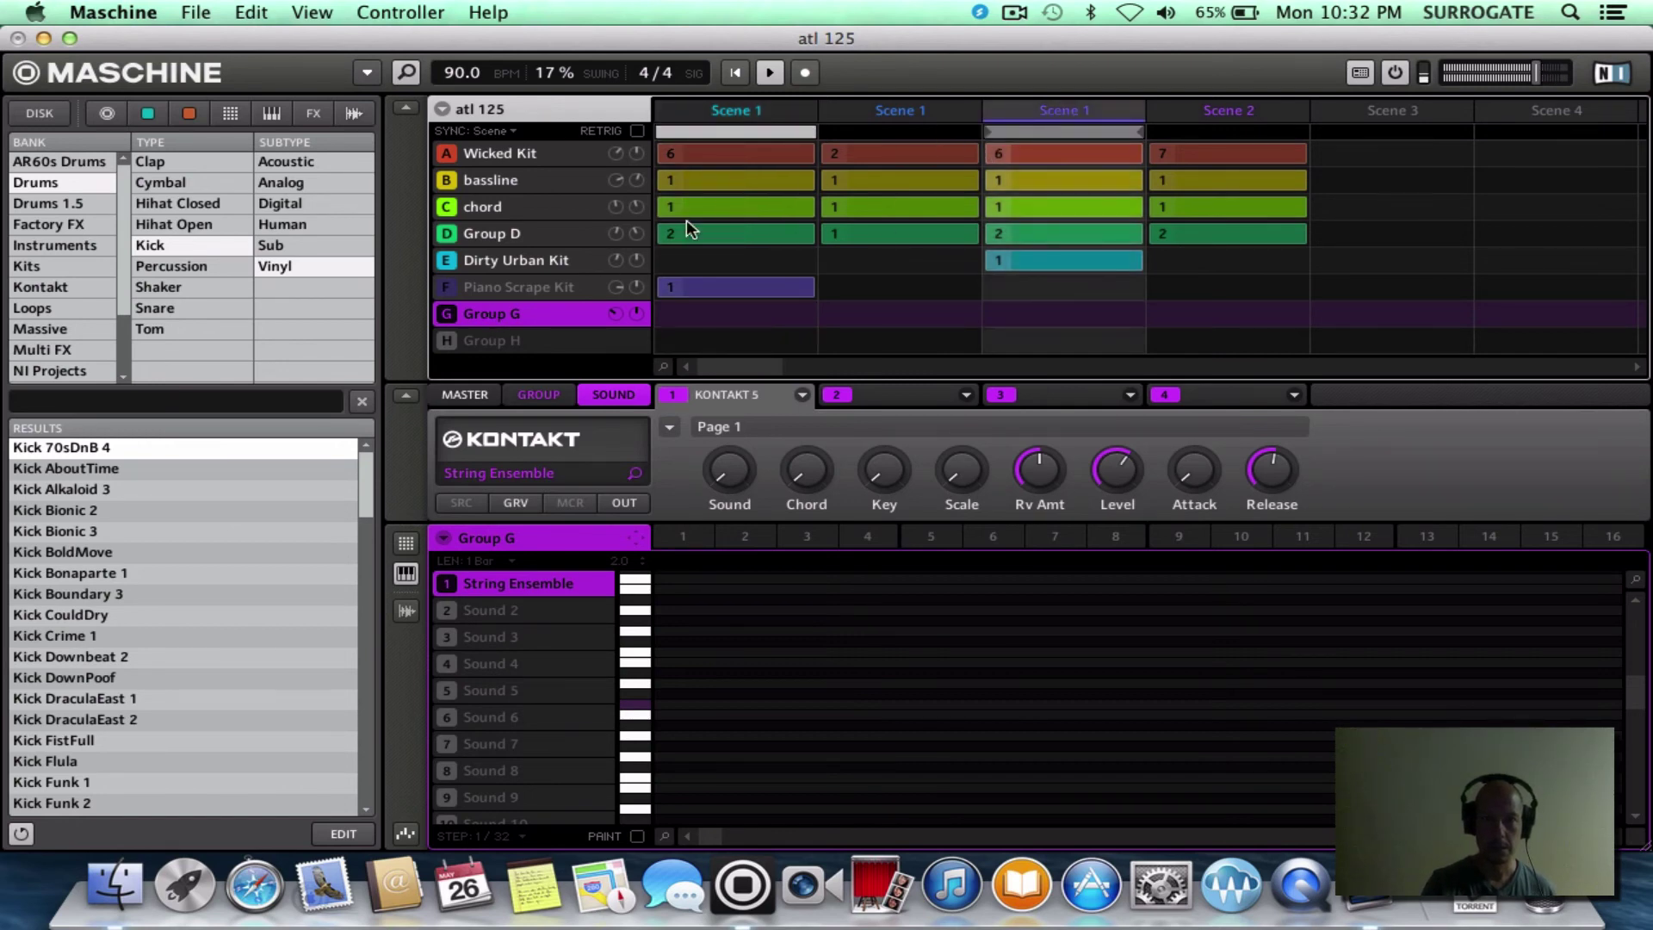
click(520, 258)
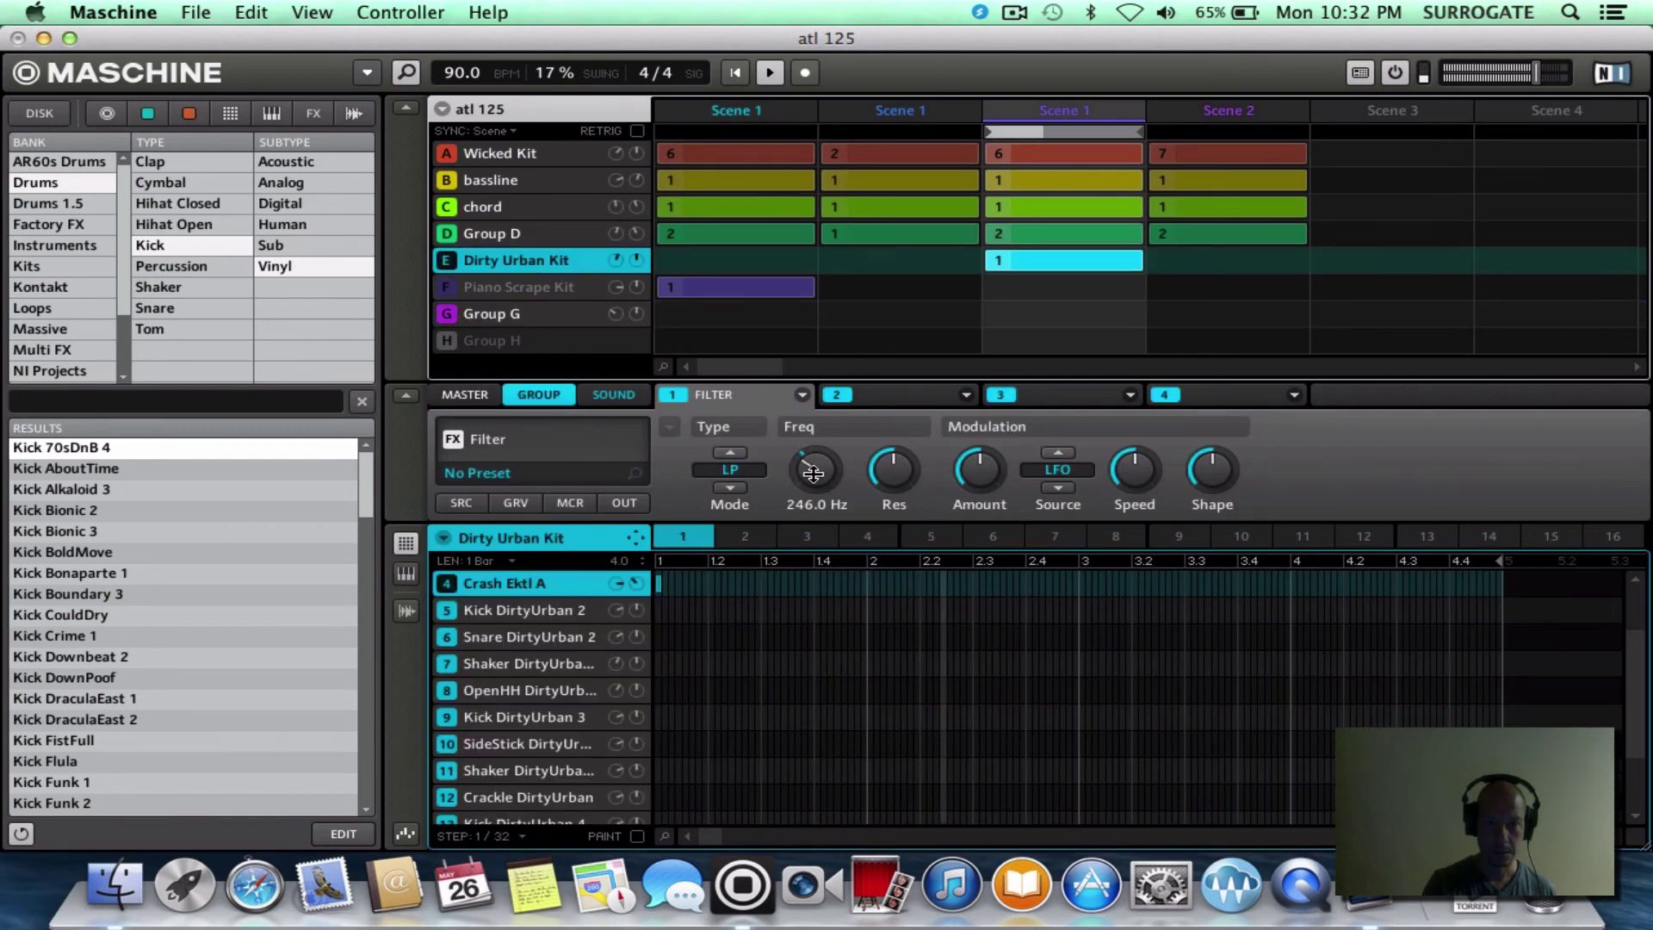
drag(812, 473, 810, 452)
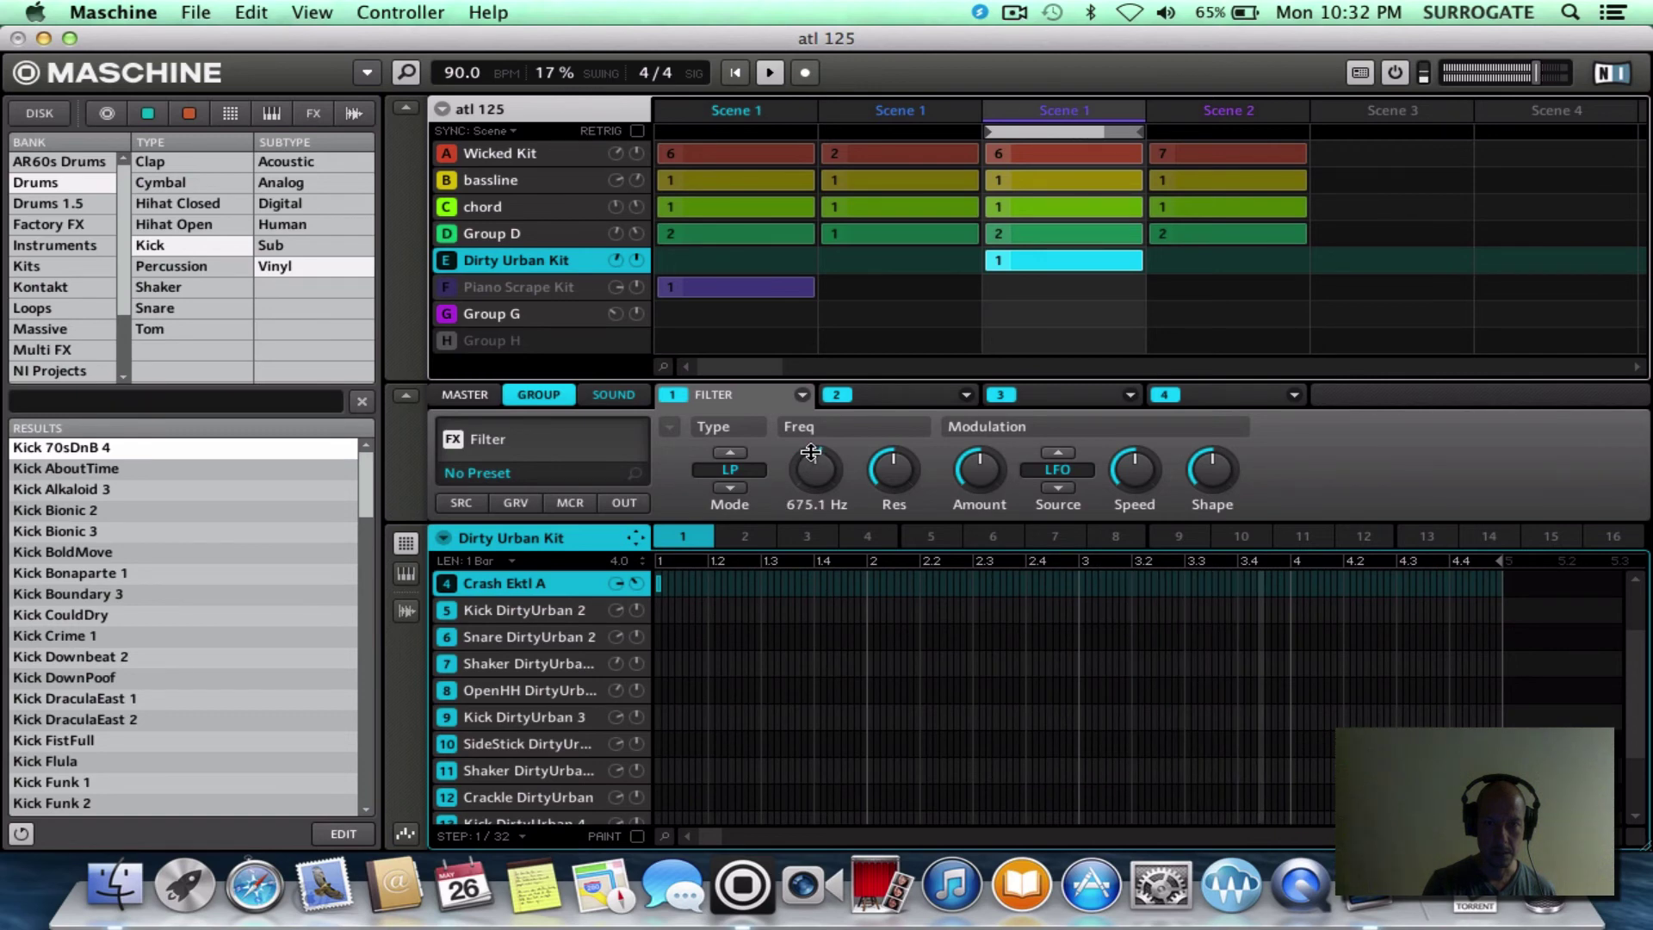
click(1219, 136)
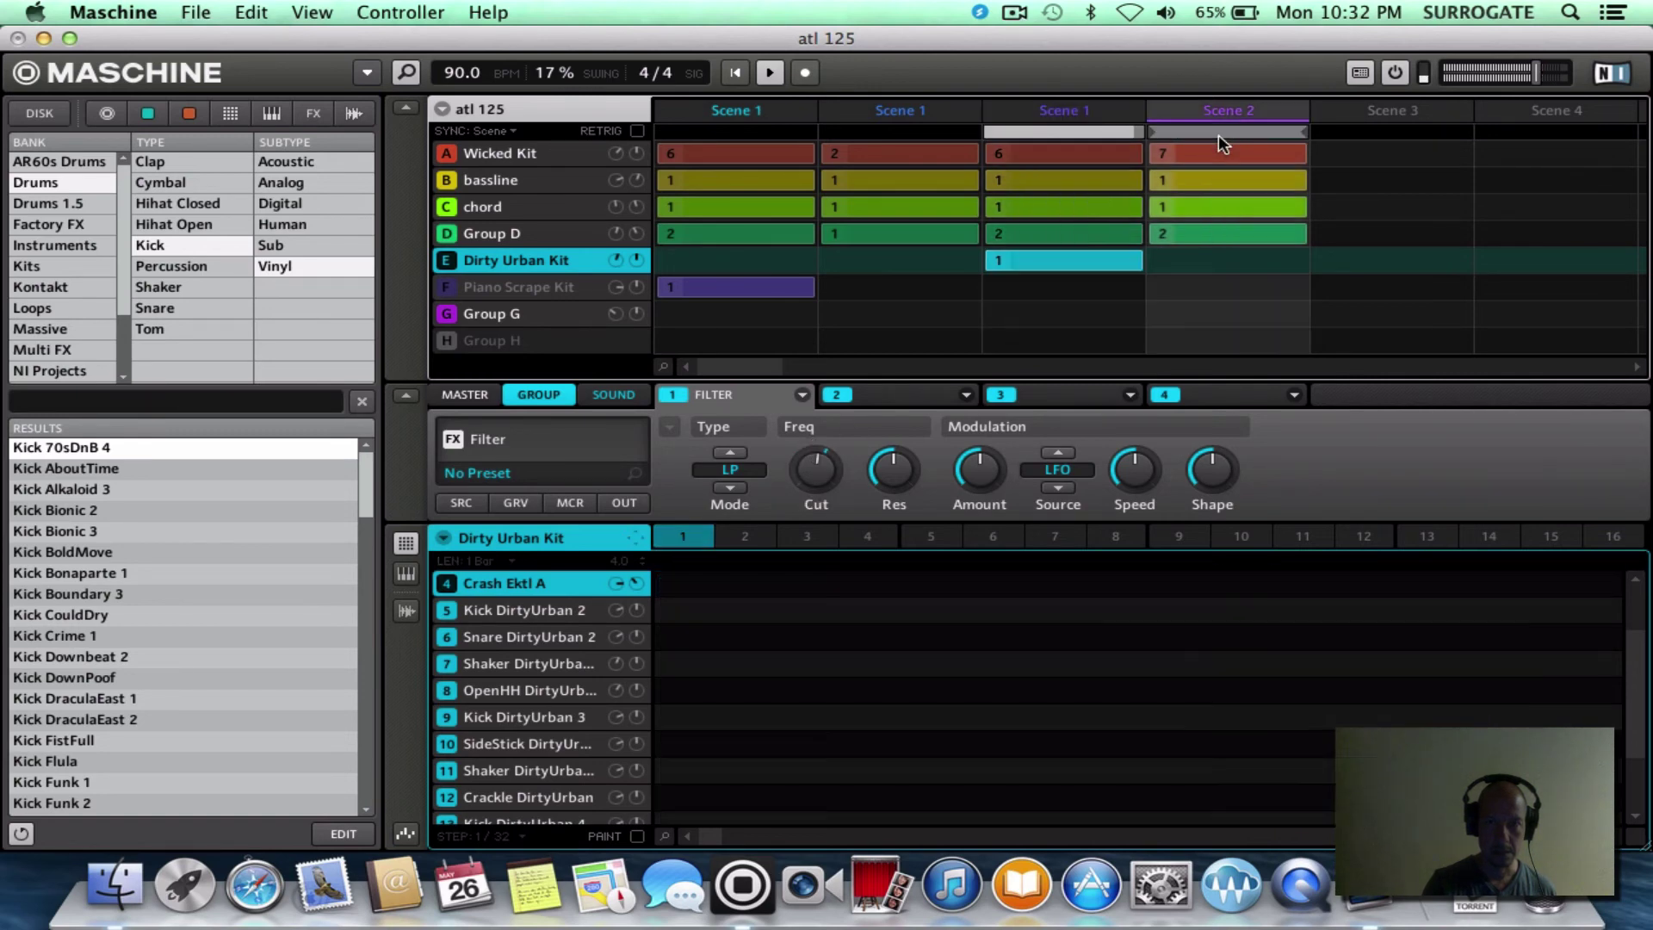
- Mute the Dirty Urban Kit, chord and Group D while playing back the beat in the first Scene 1
click(445, 266)
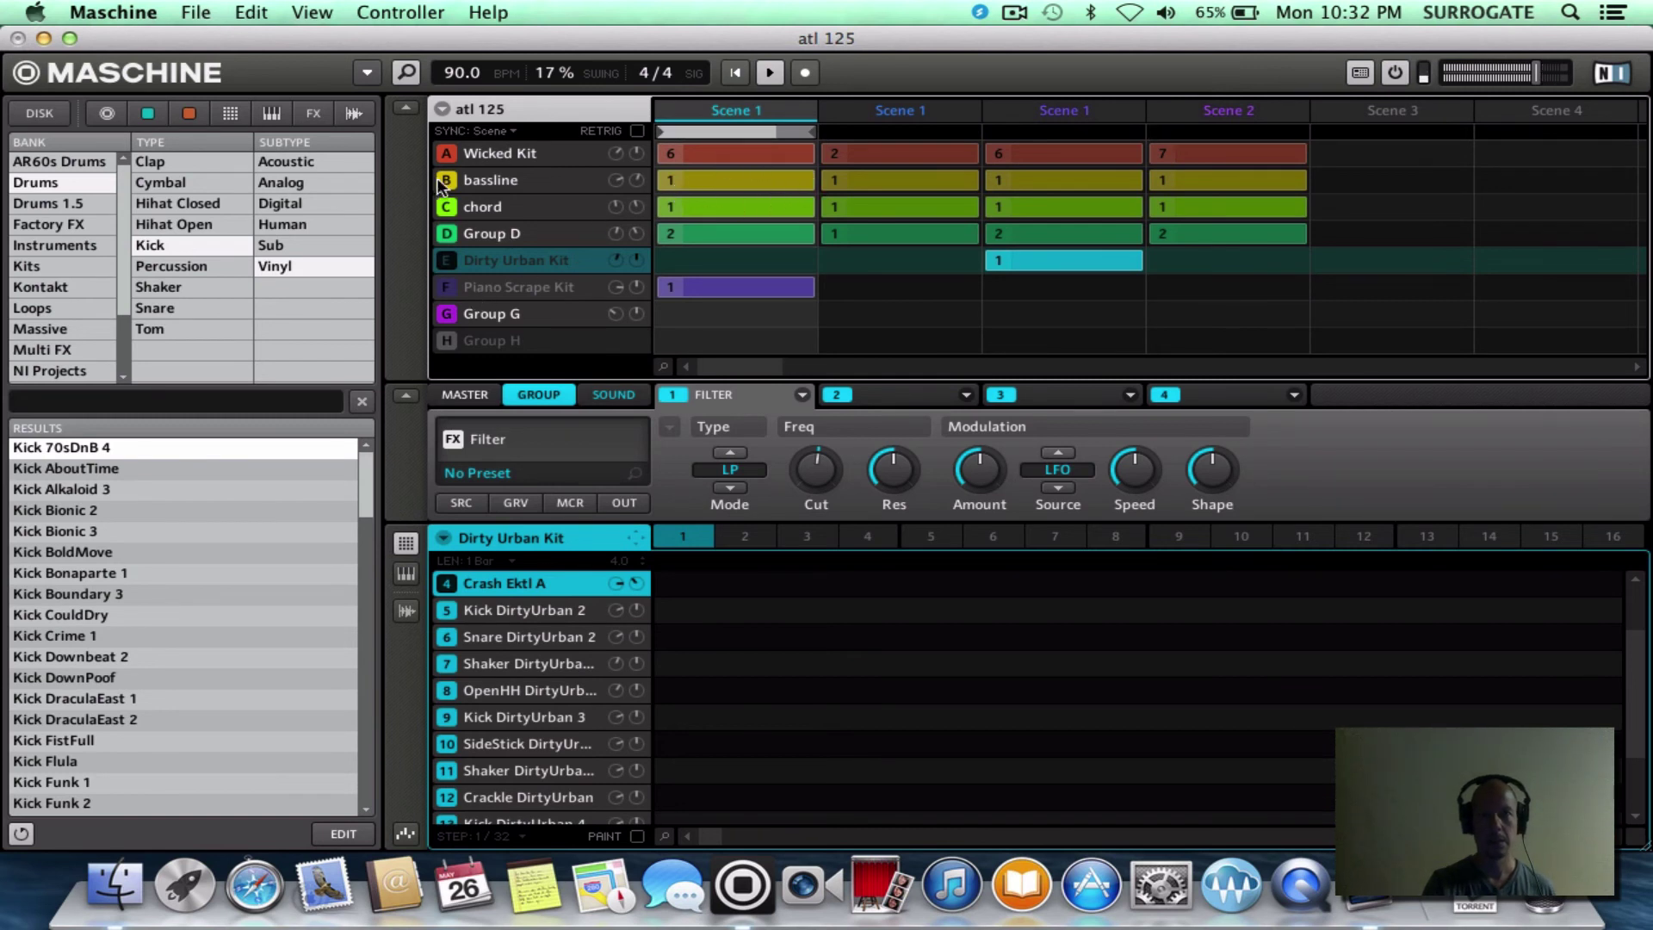
click(447, 210)
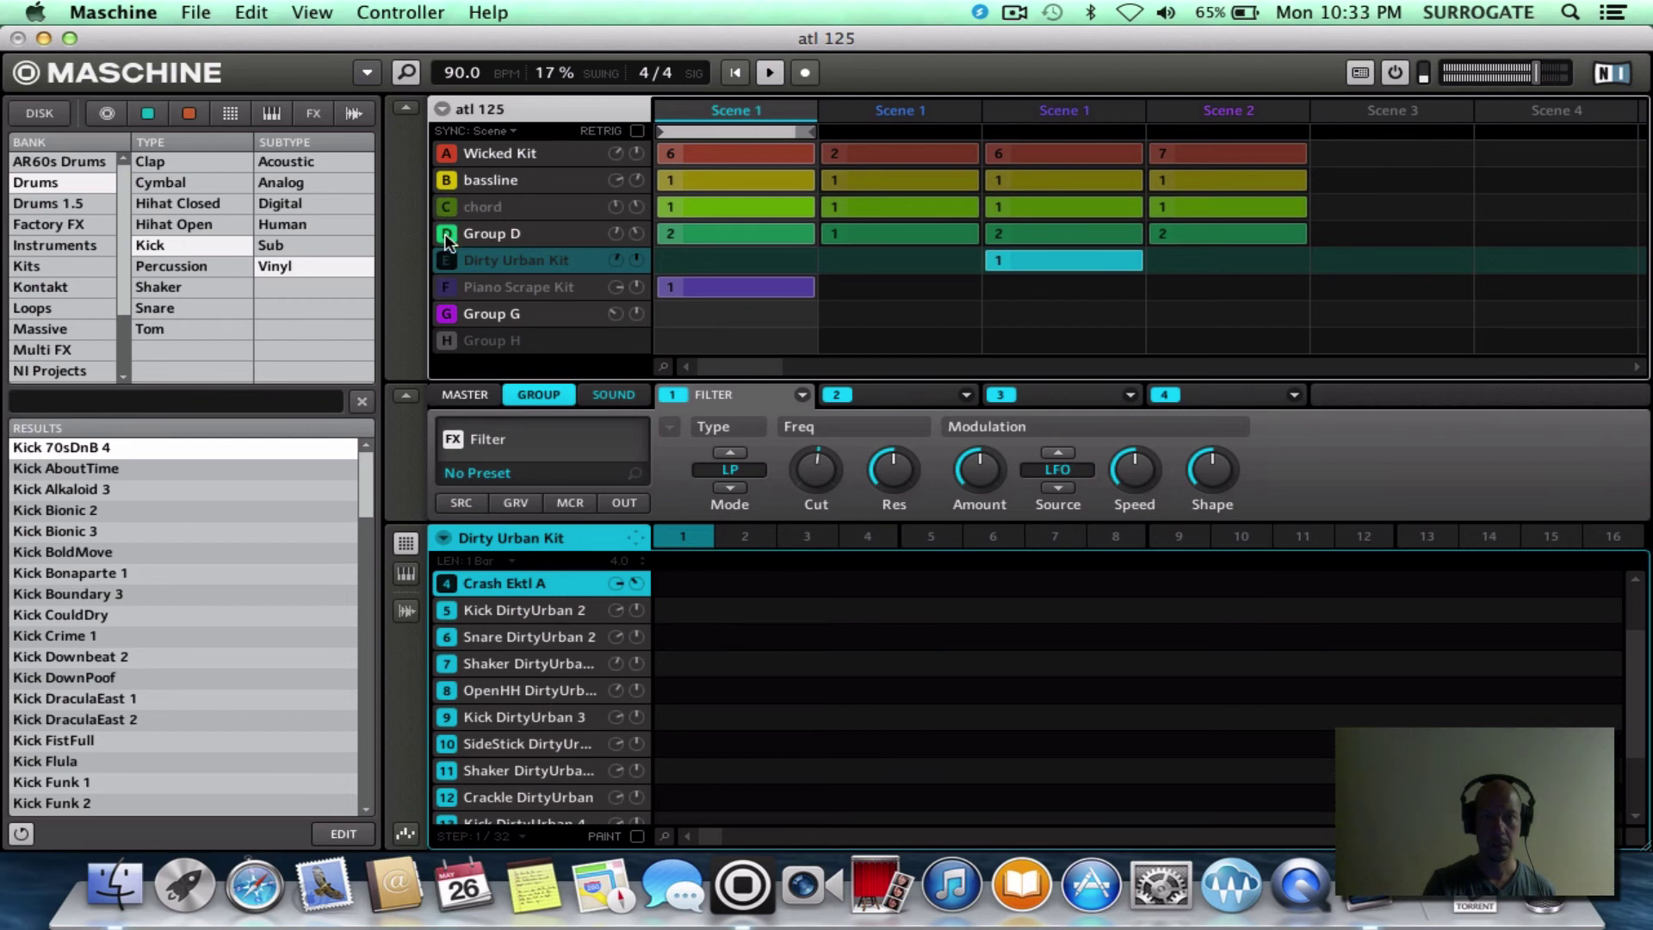
click(446, 234)
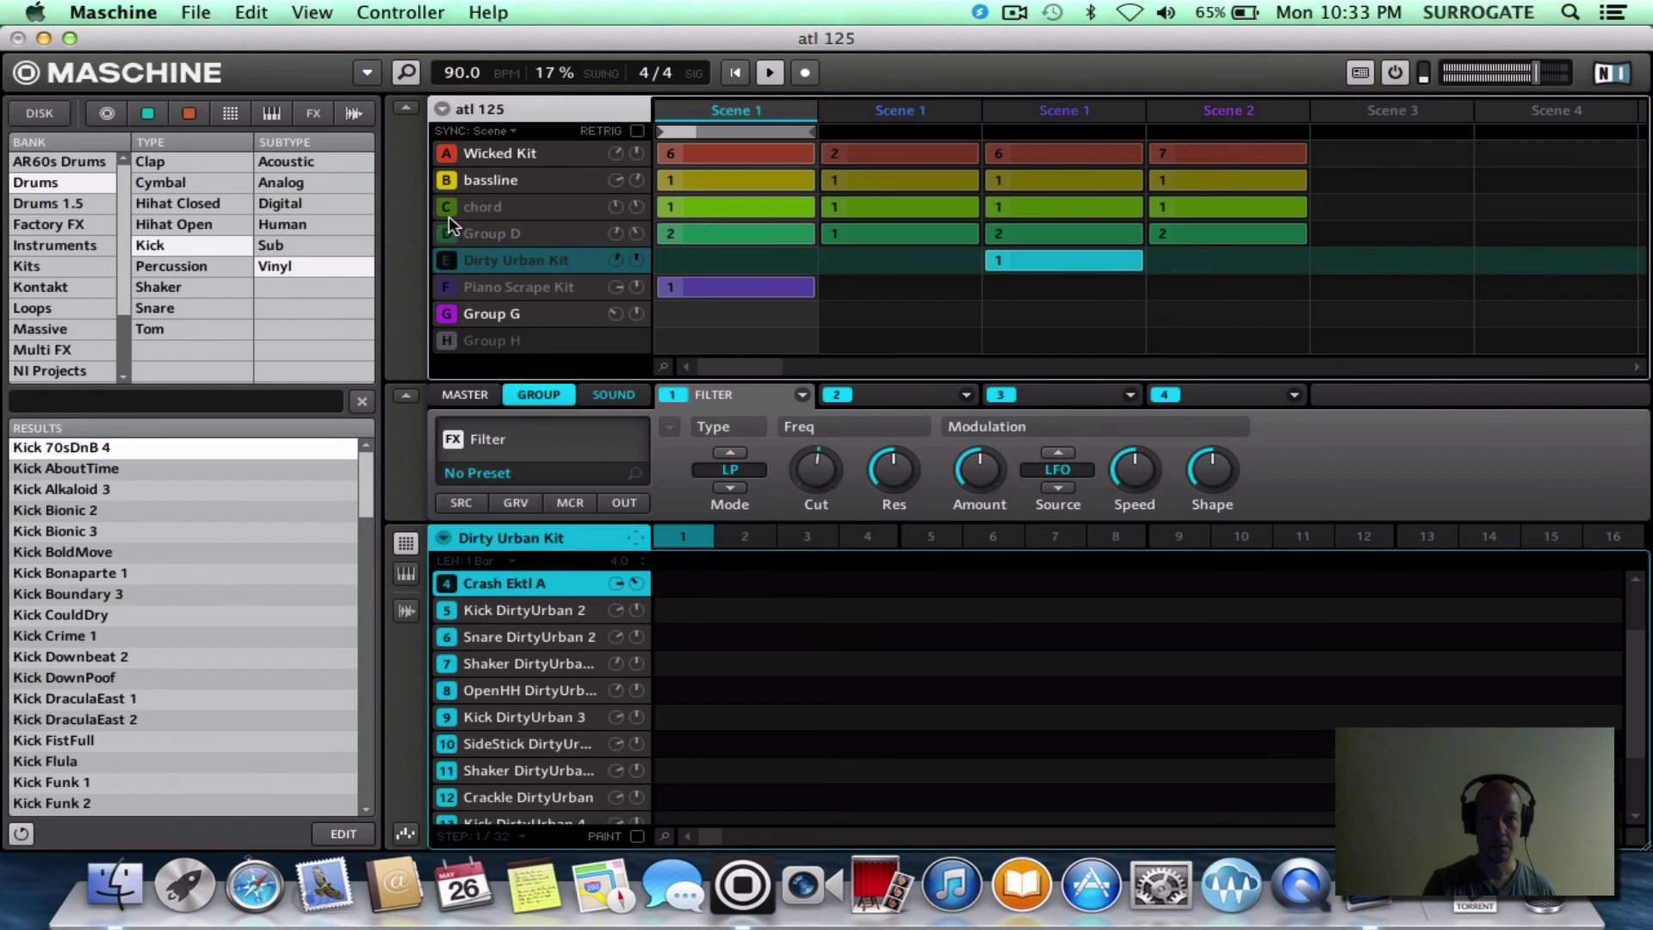
- Mute the Wicked Kit briefly to hear the bassline alone, then restore the drums and unmute chord
click(446, 156)
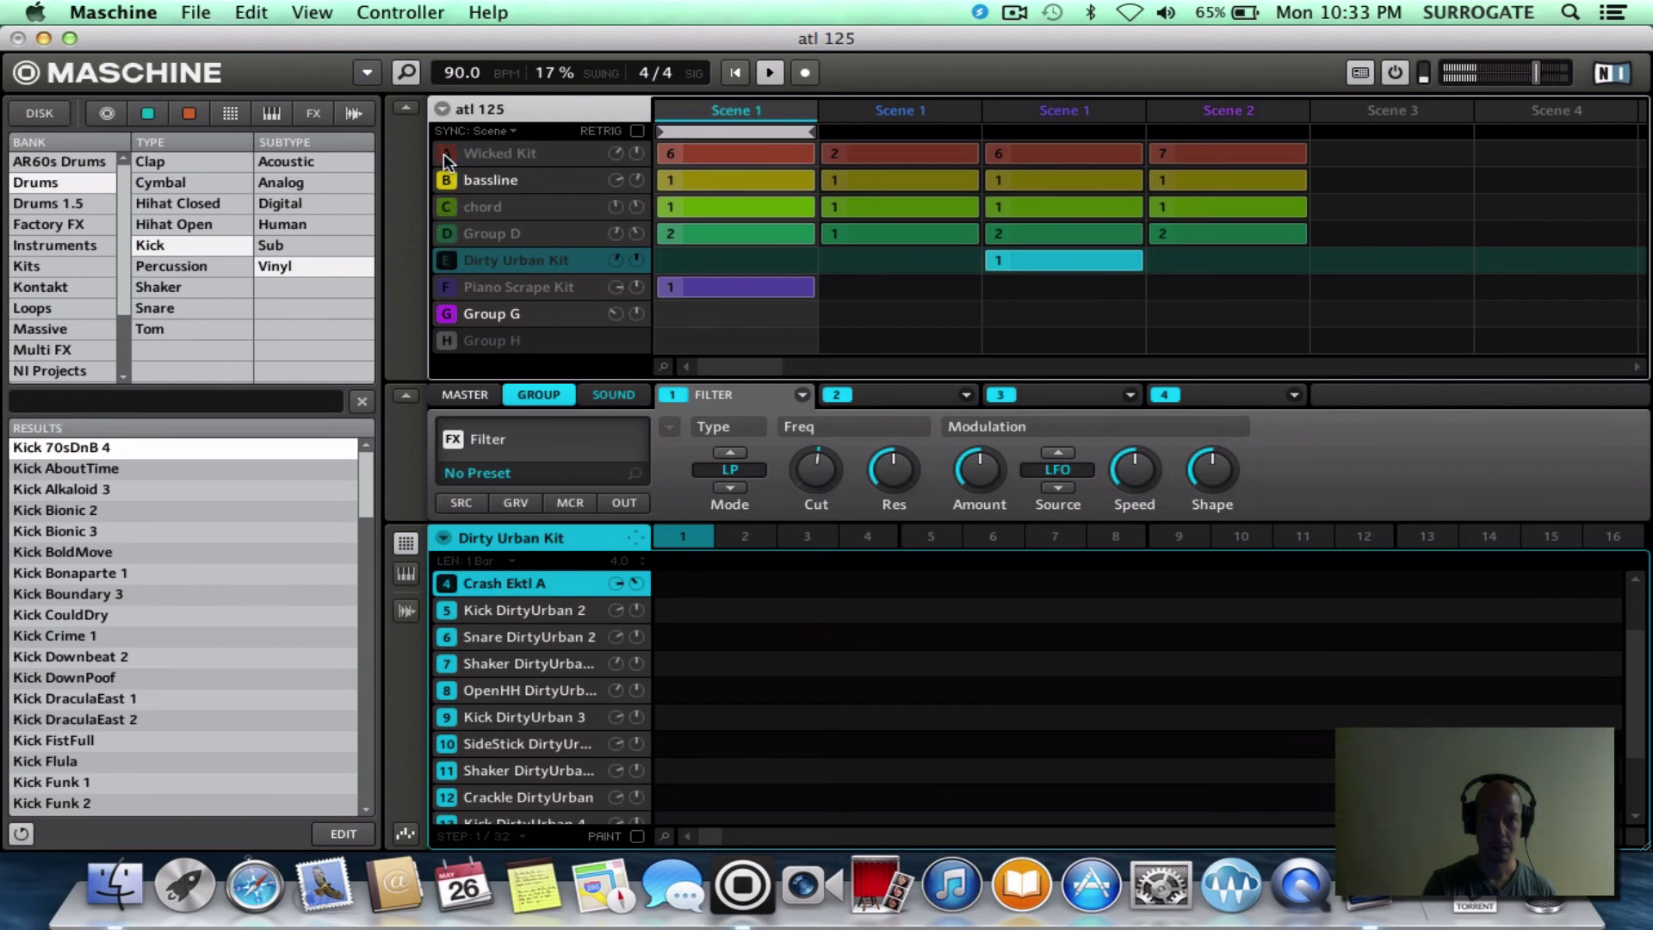
click(445, 155)
click(447, 209)
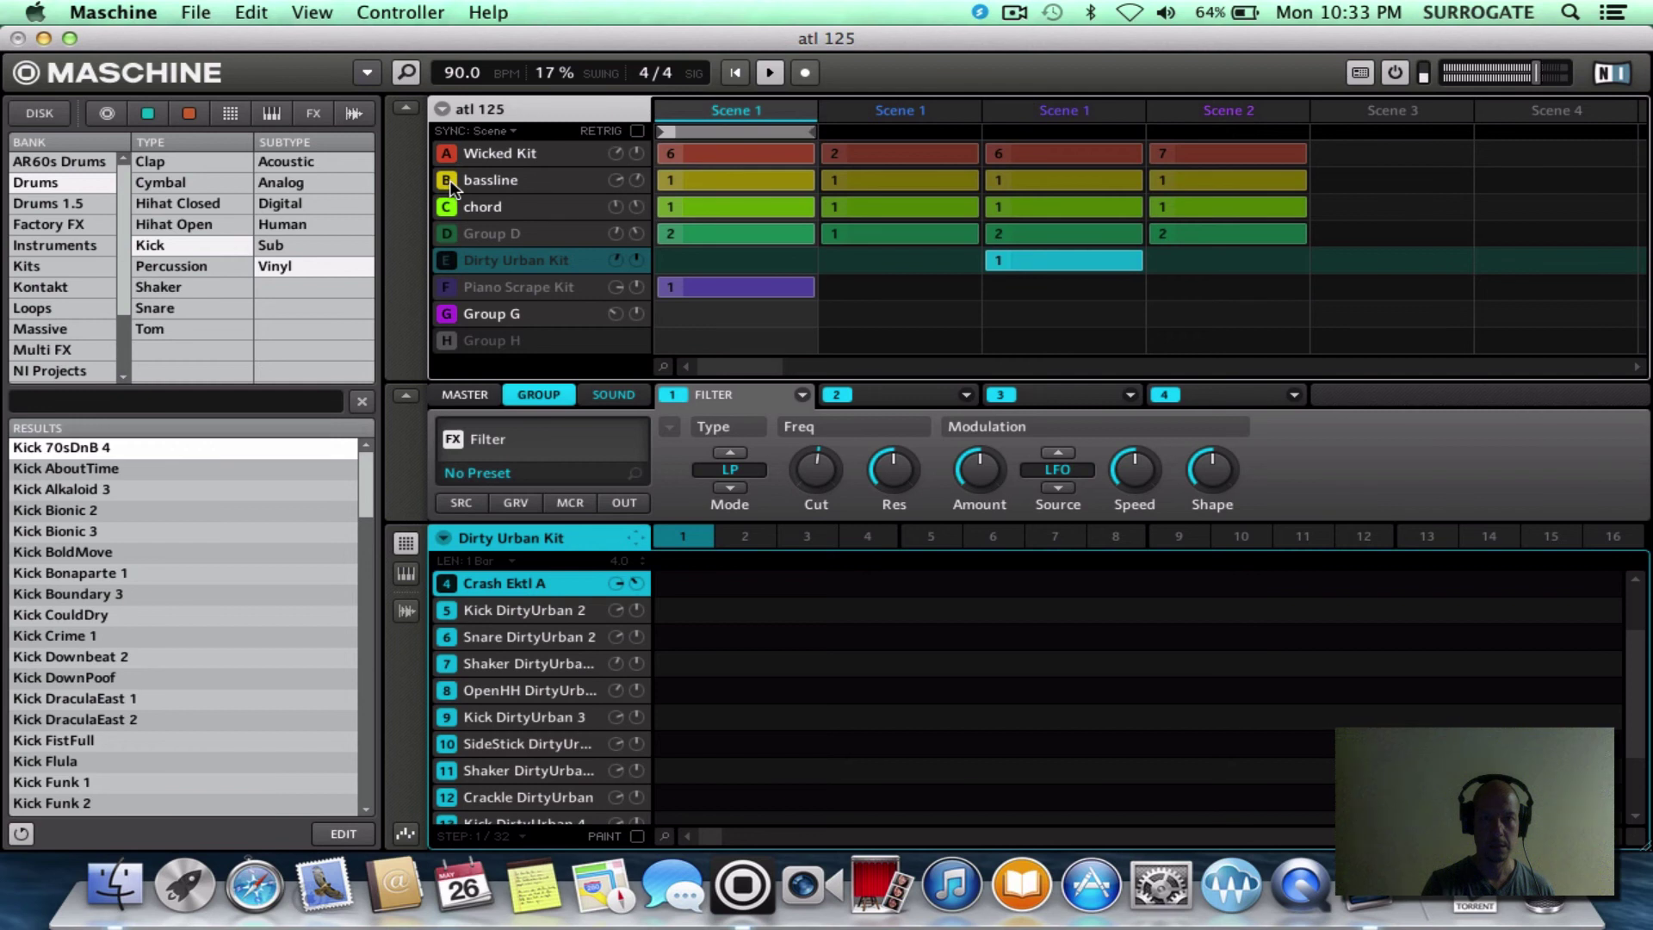
- Play the second Scene 1 with Group D unmuted and compare the Wicked Kit with its fingersnap muted and unmuted
click(953, 135)
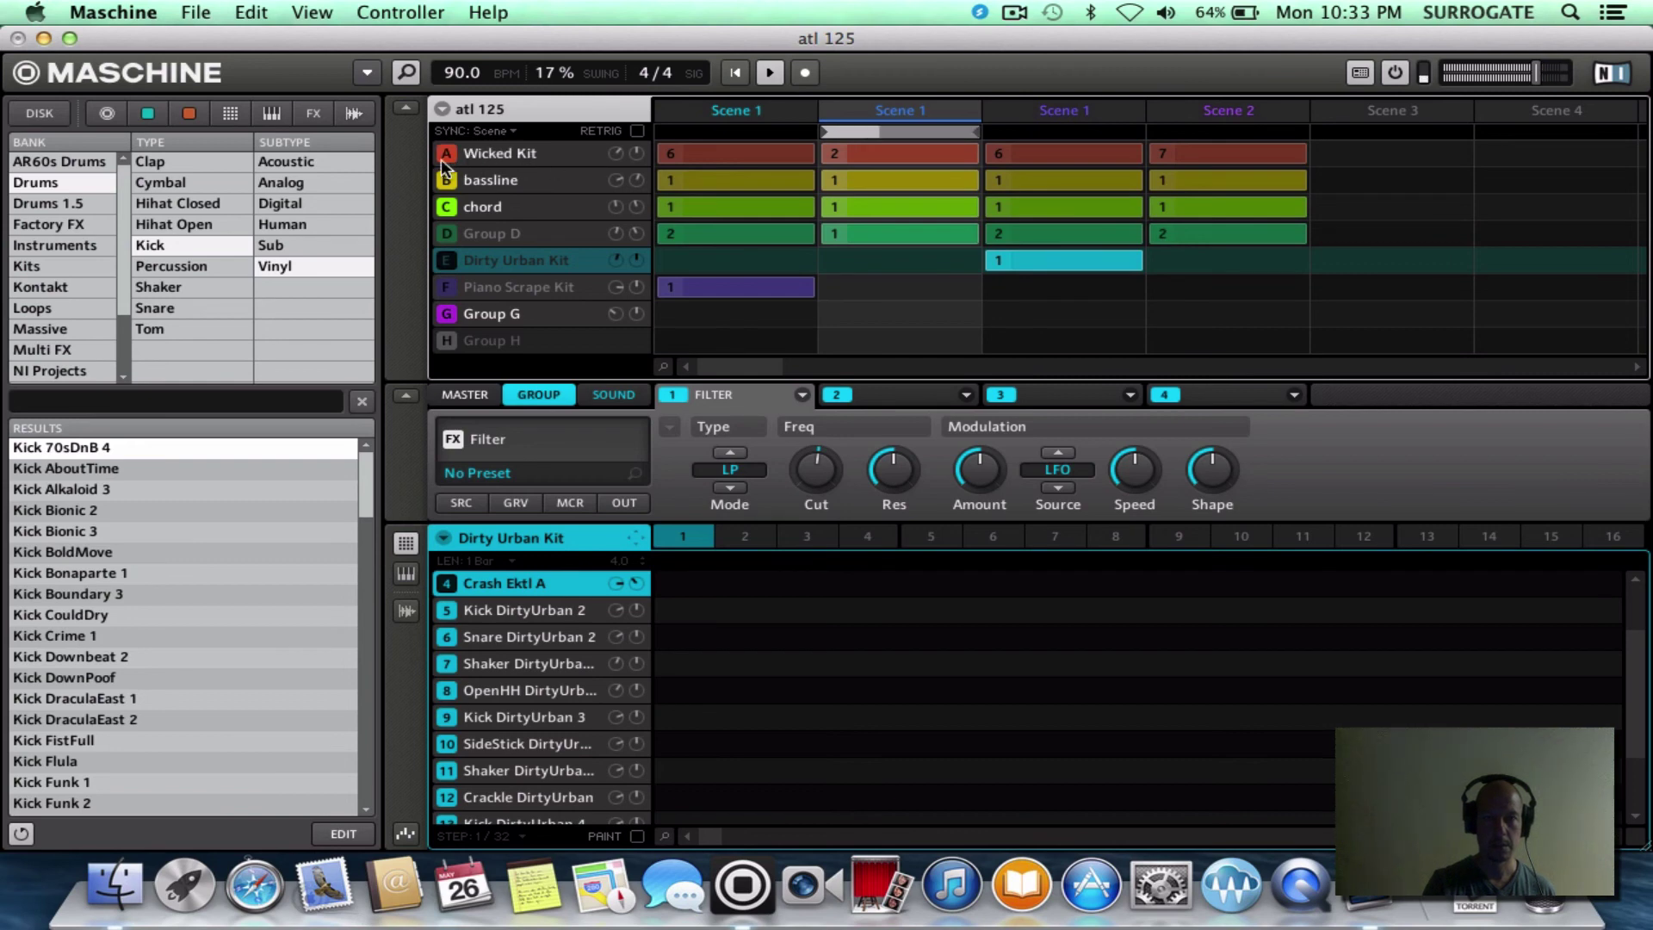
click(526, 153)
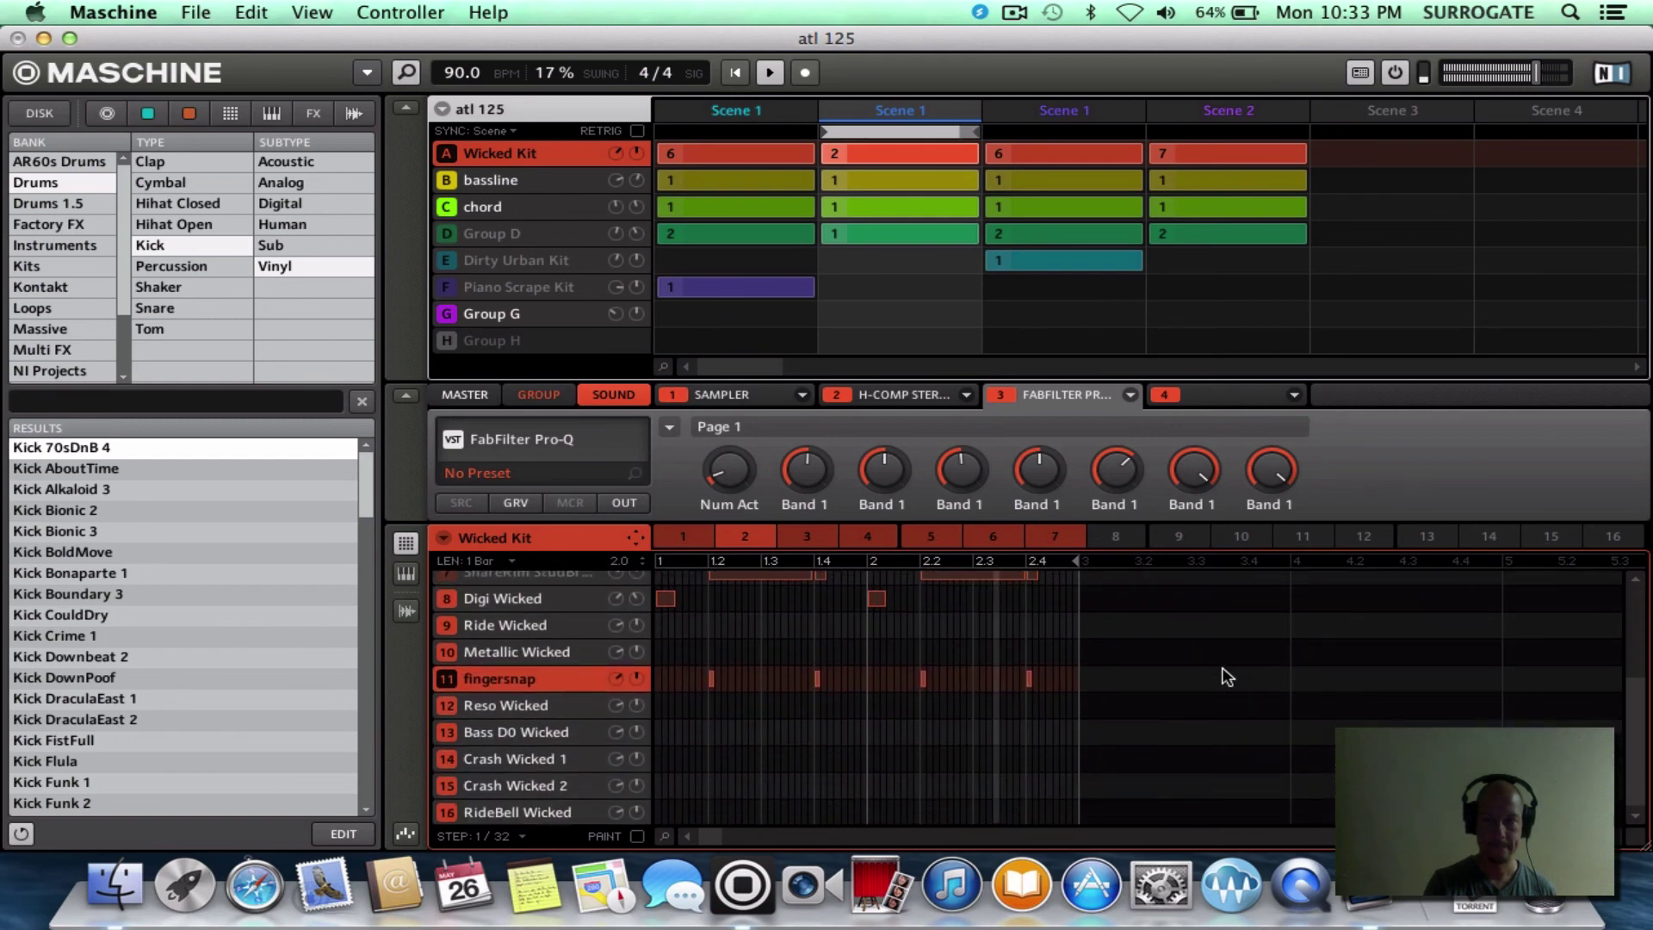
click(448, 679)
click(447, 233)
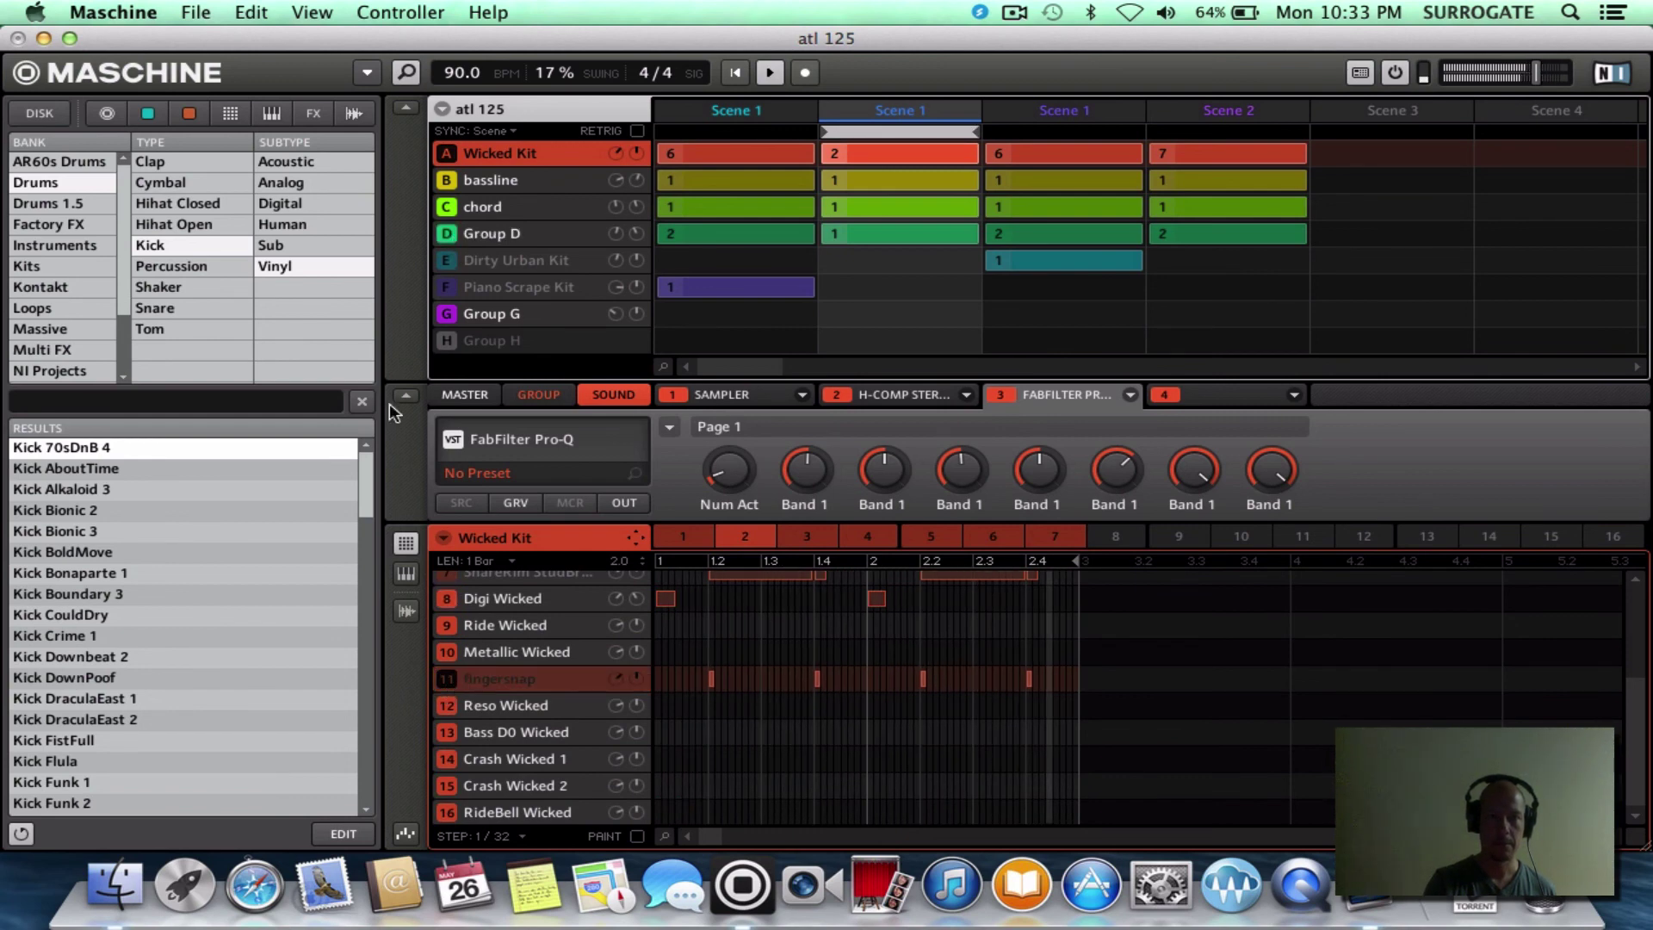
click(447, 679)
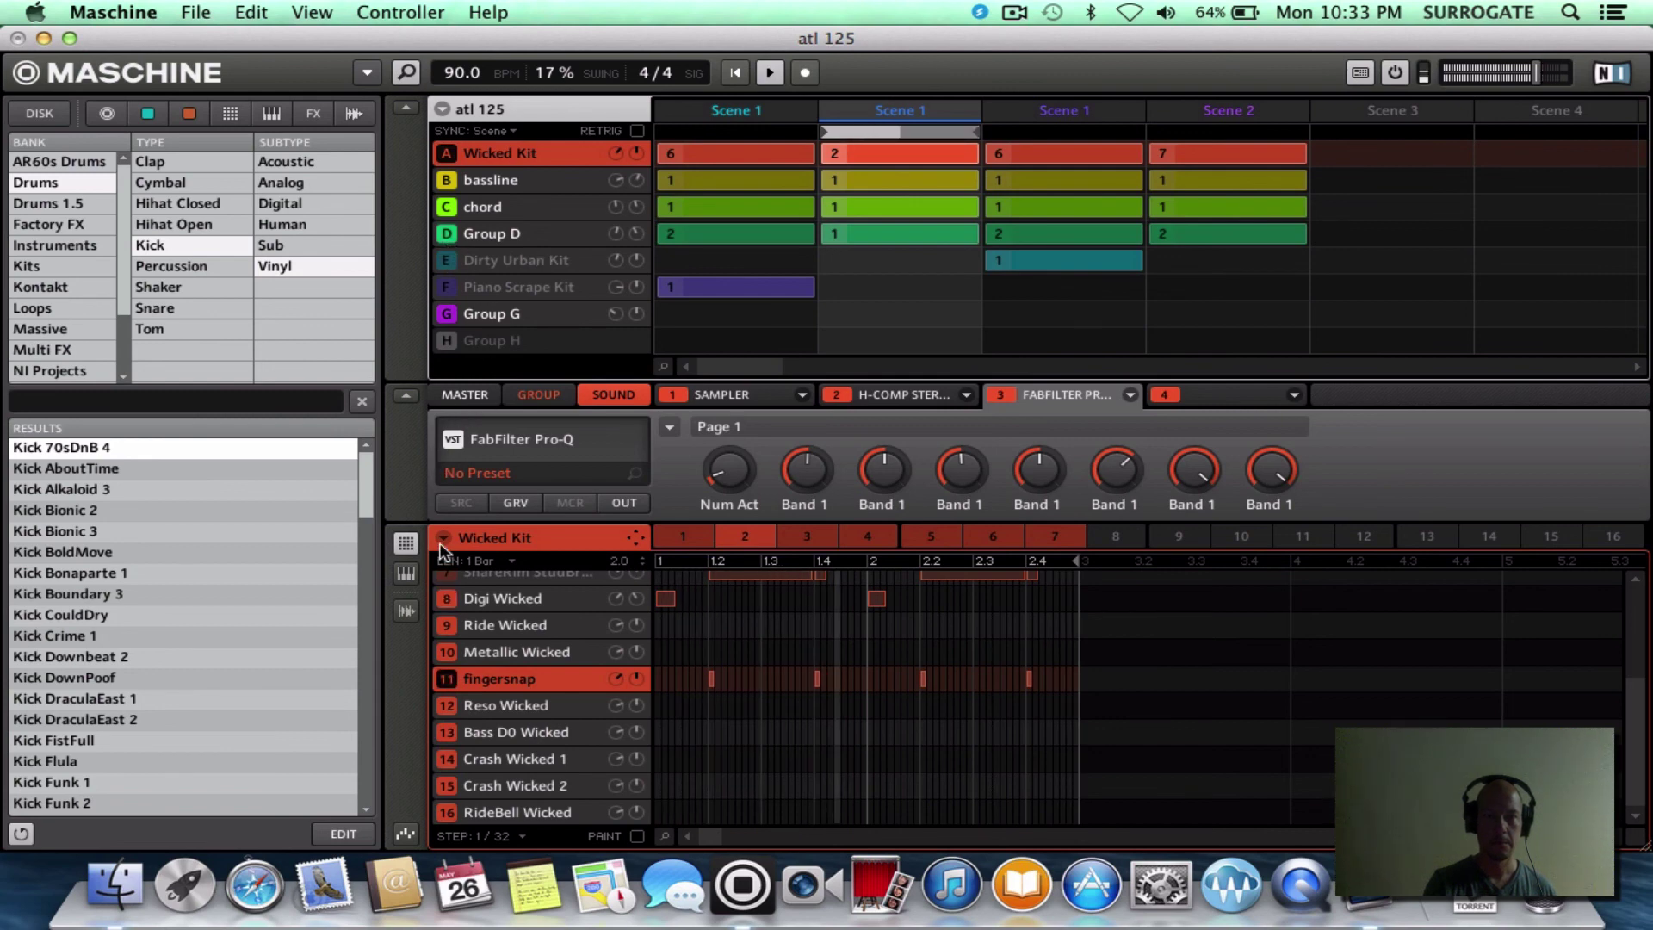
click(446, 682)
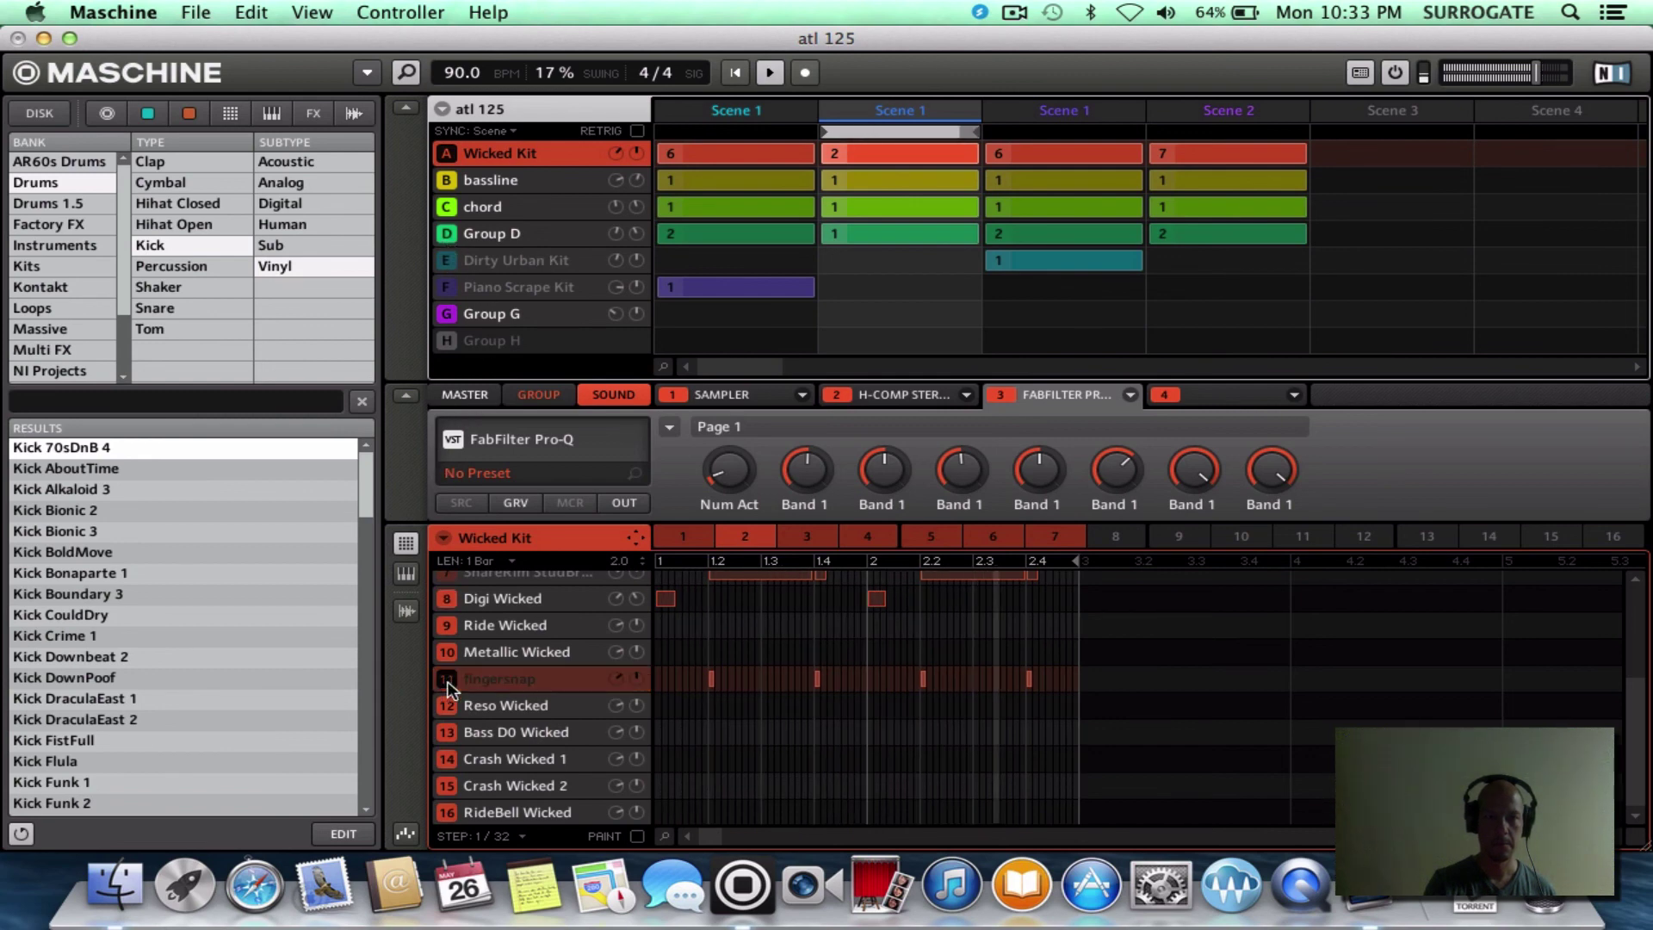
click(446, 681)
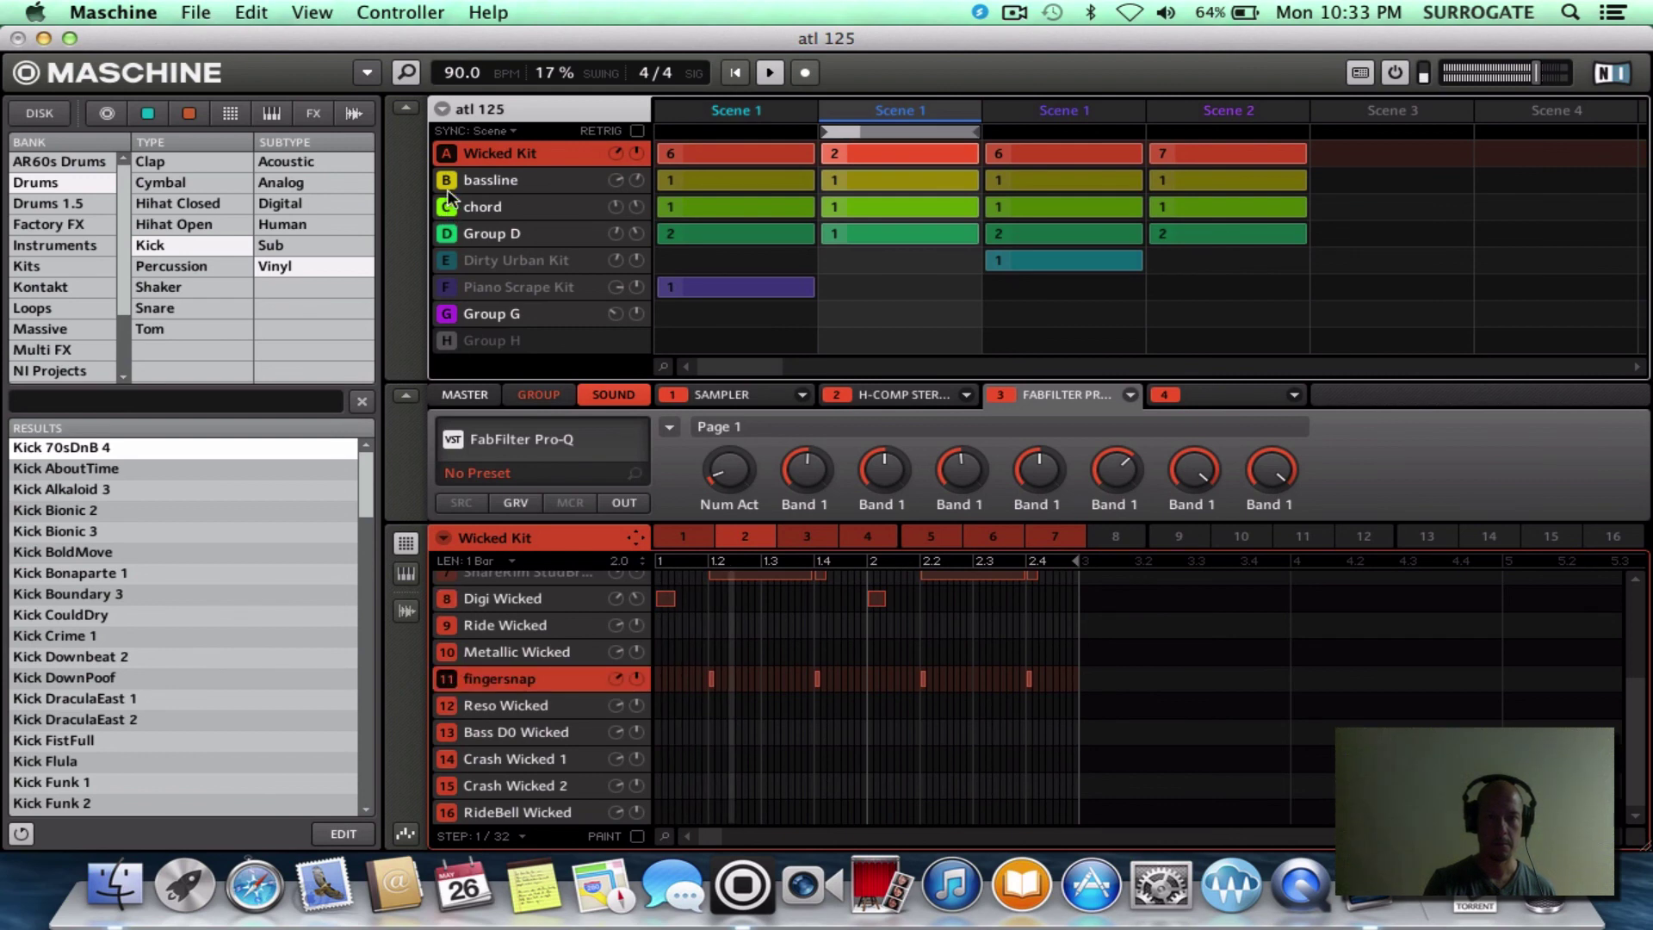
- Mute Group D, compare the scene with the Wicked Kit muted and unmuted, and stop playback
click(446, 235)
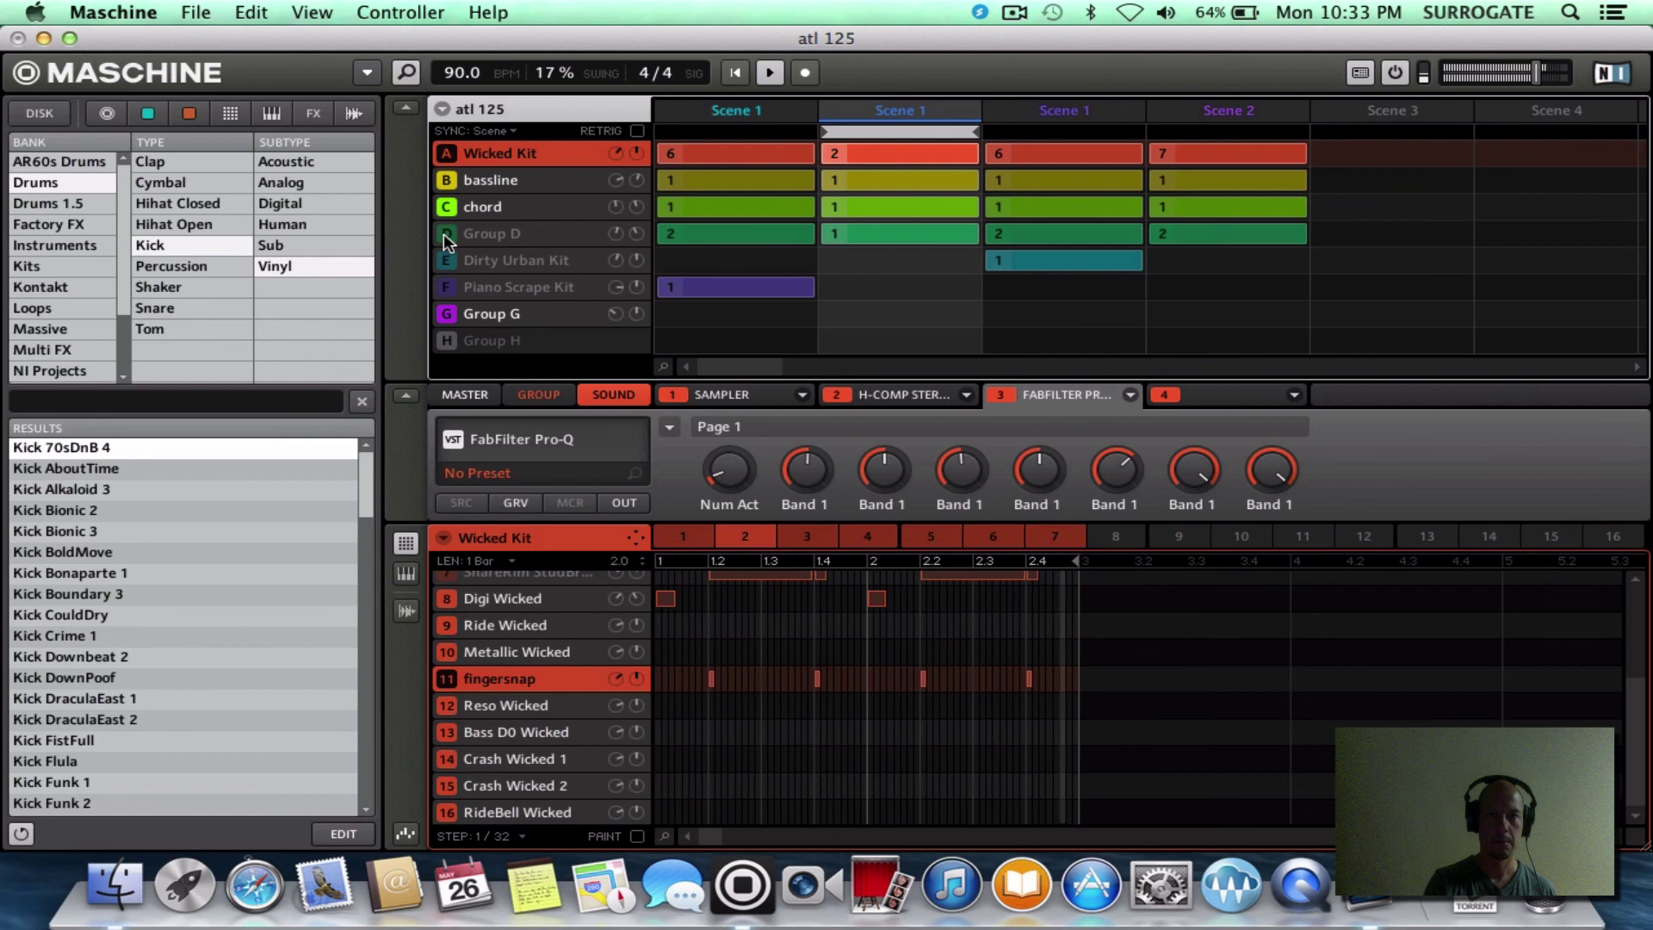
click(447, 155)
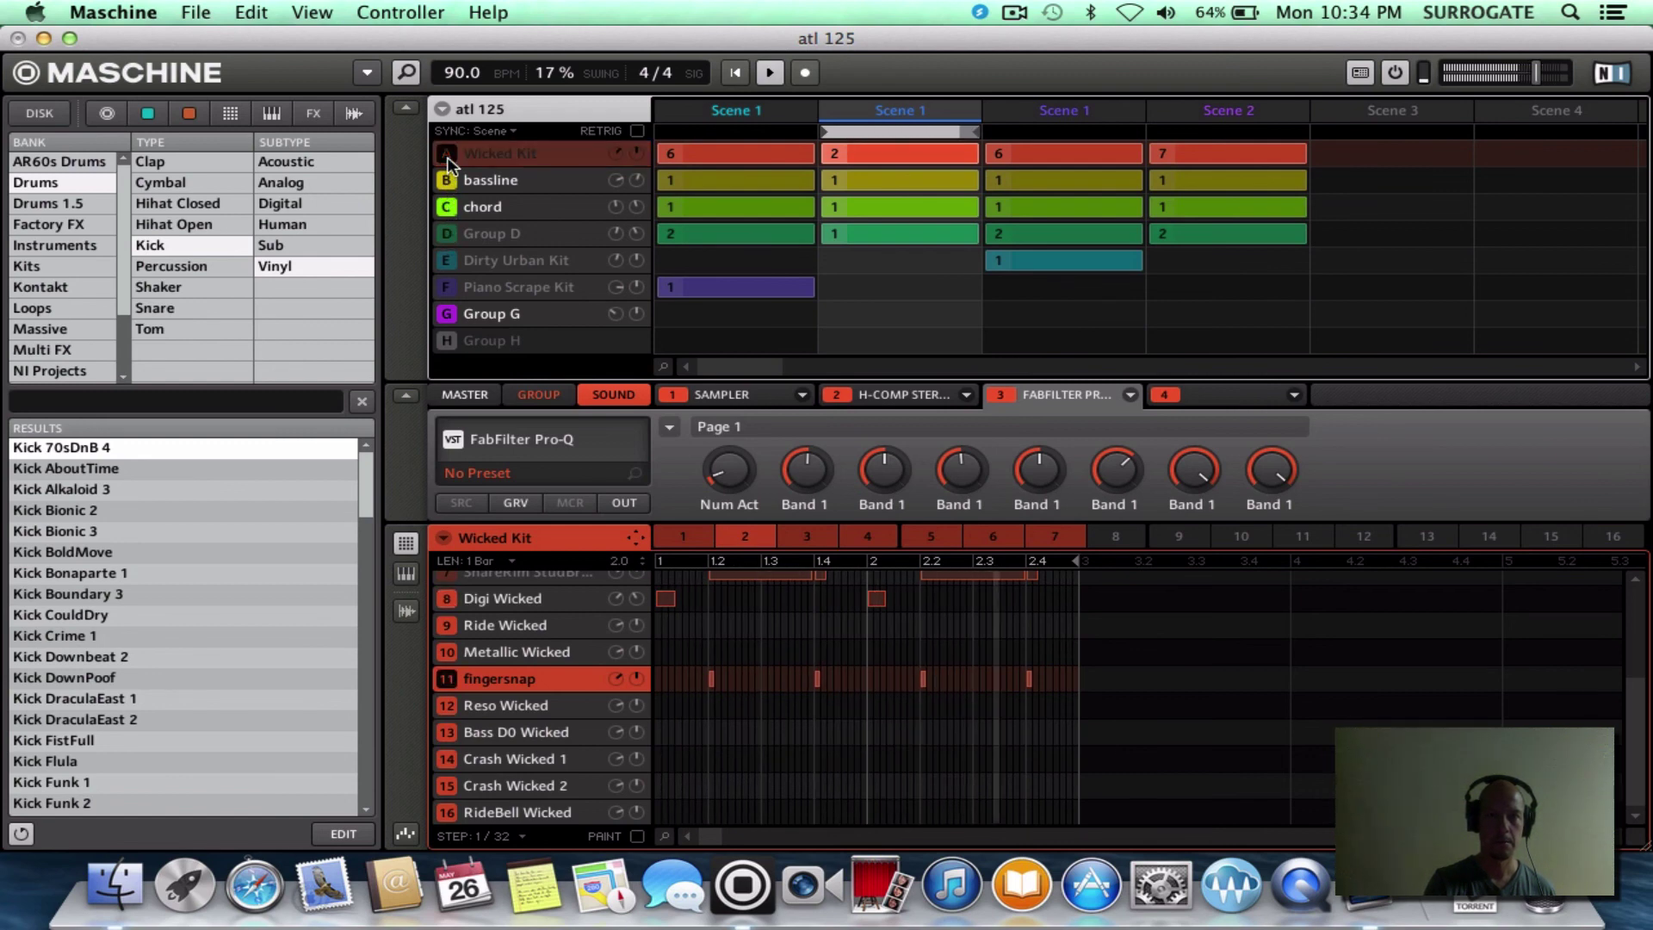
click(447, 155)
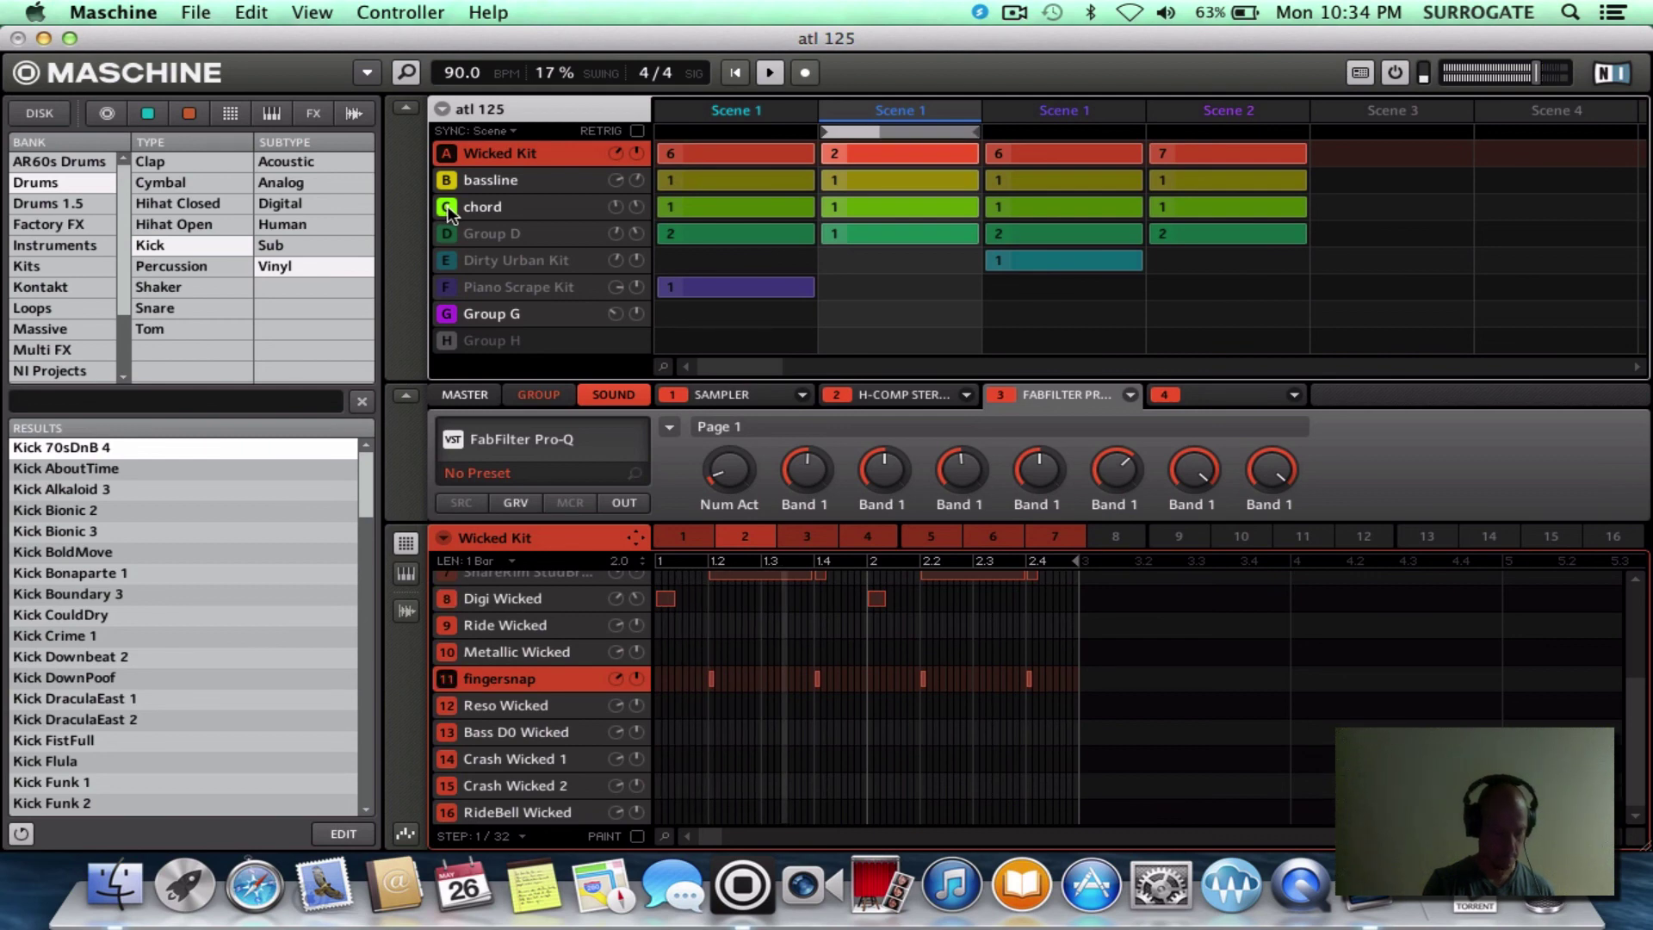
key(space)
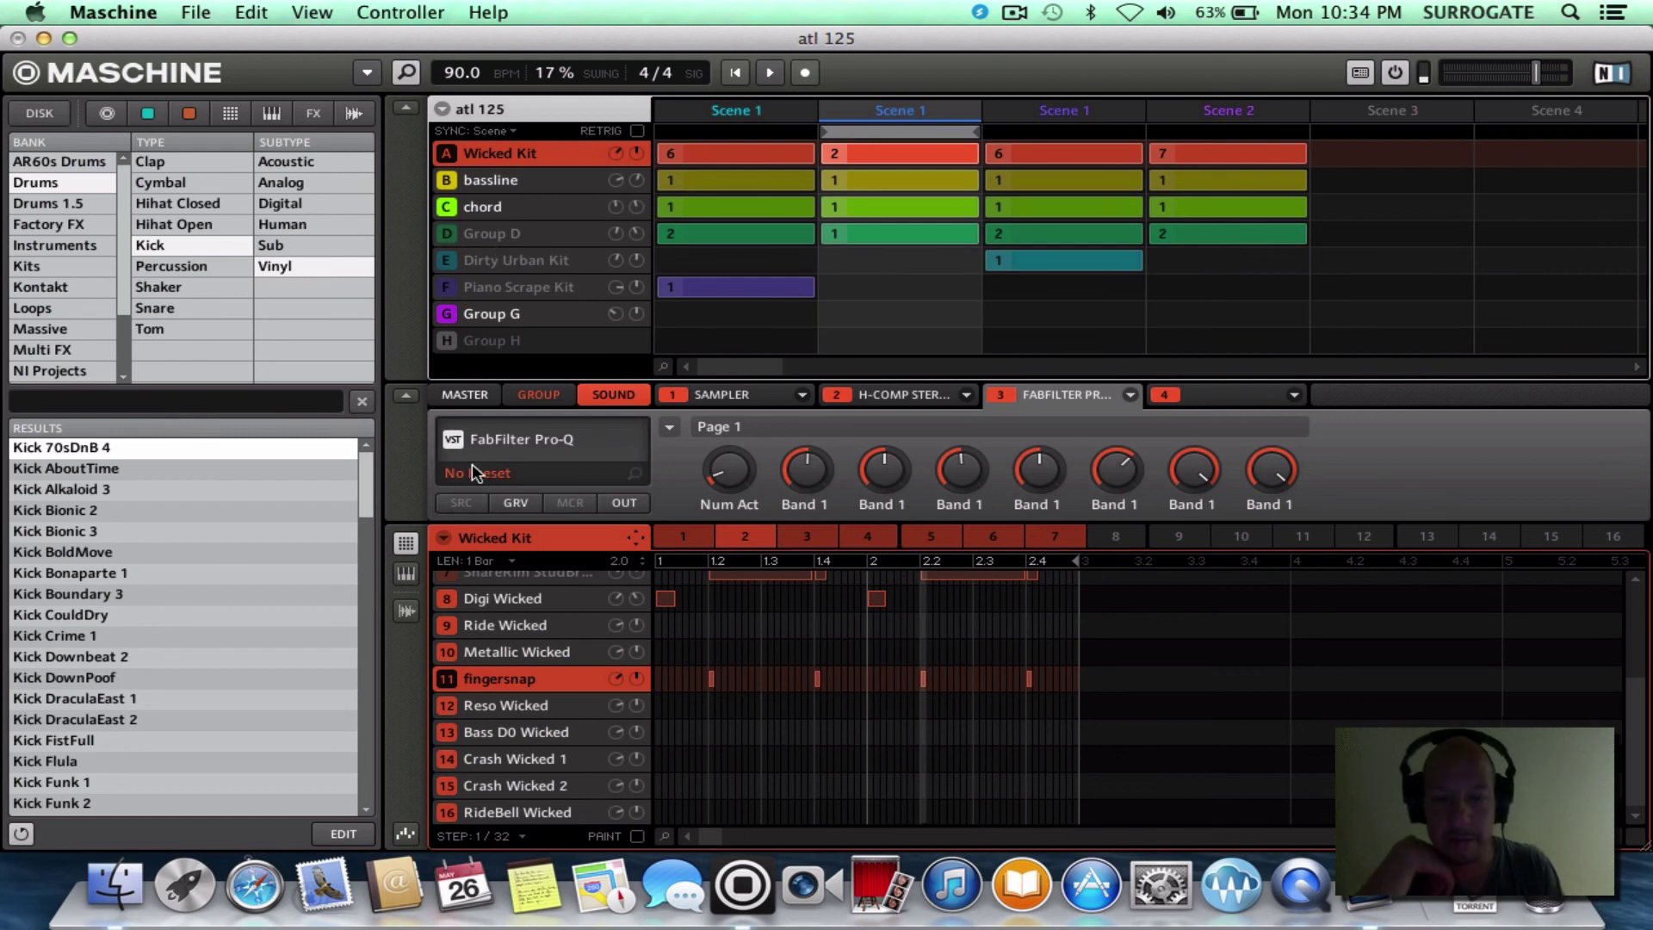
- Select Group G with its String Ensemble and restart playback of the second Scene 1
click(588, 330)
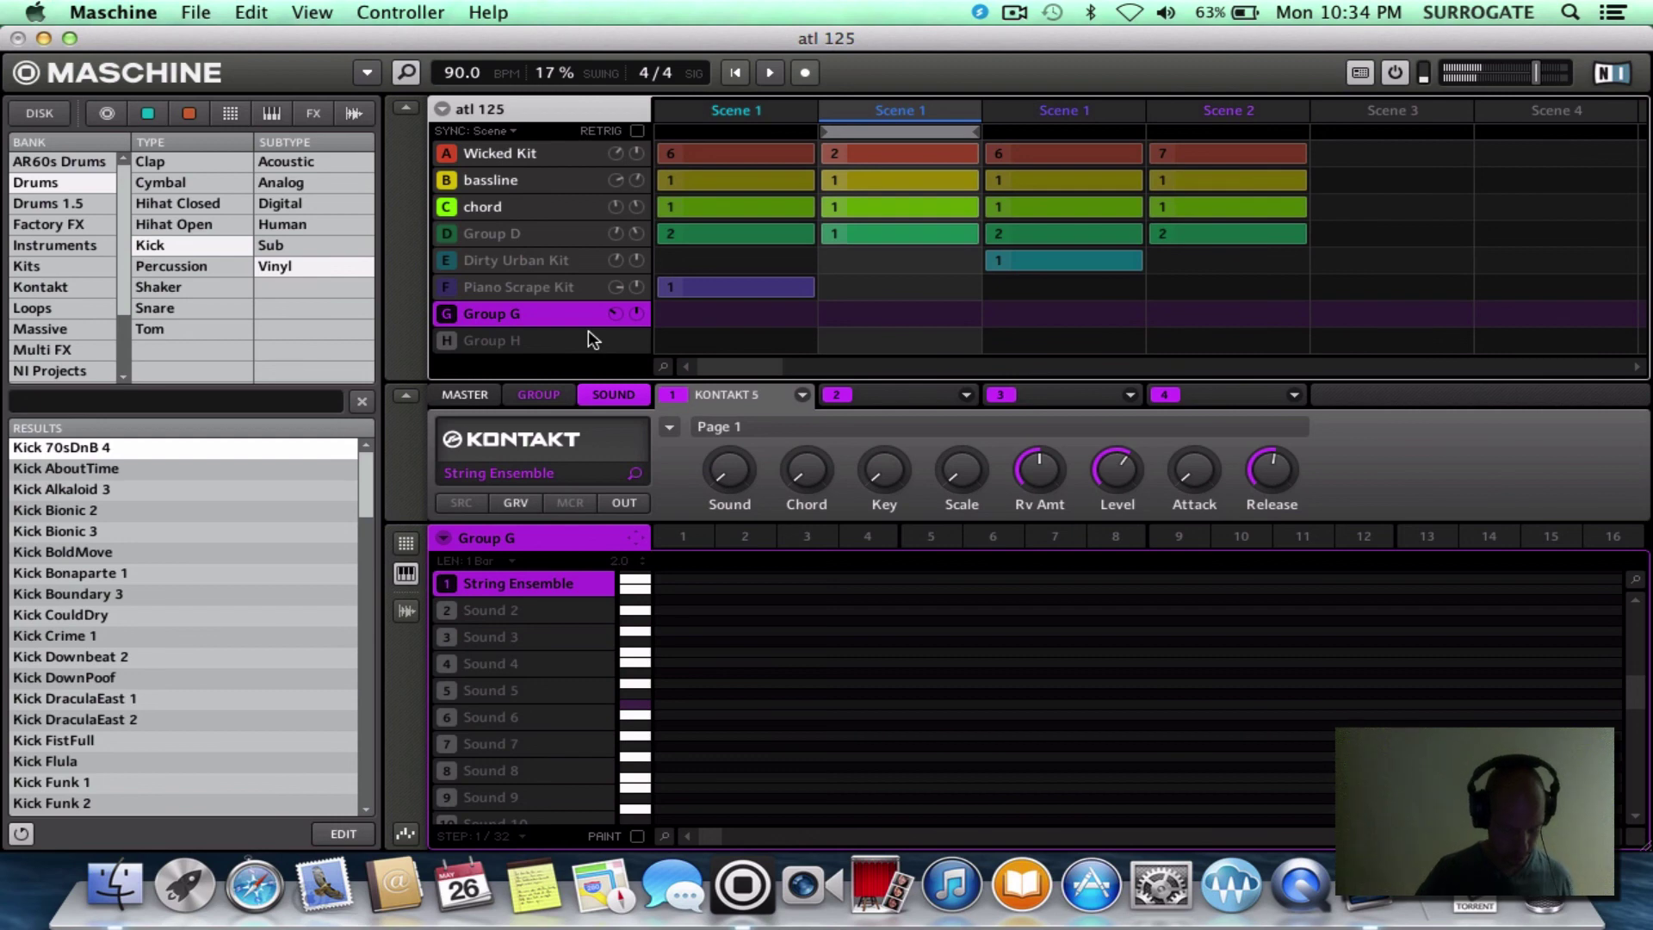
key(space)
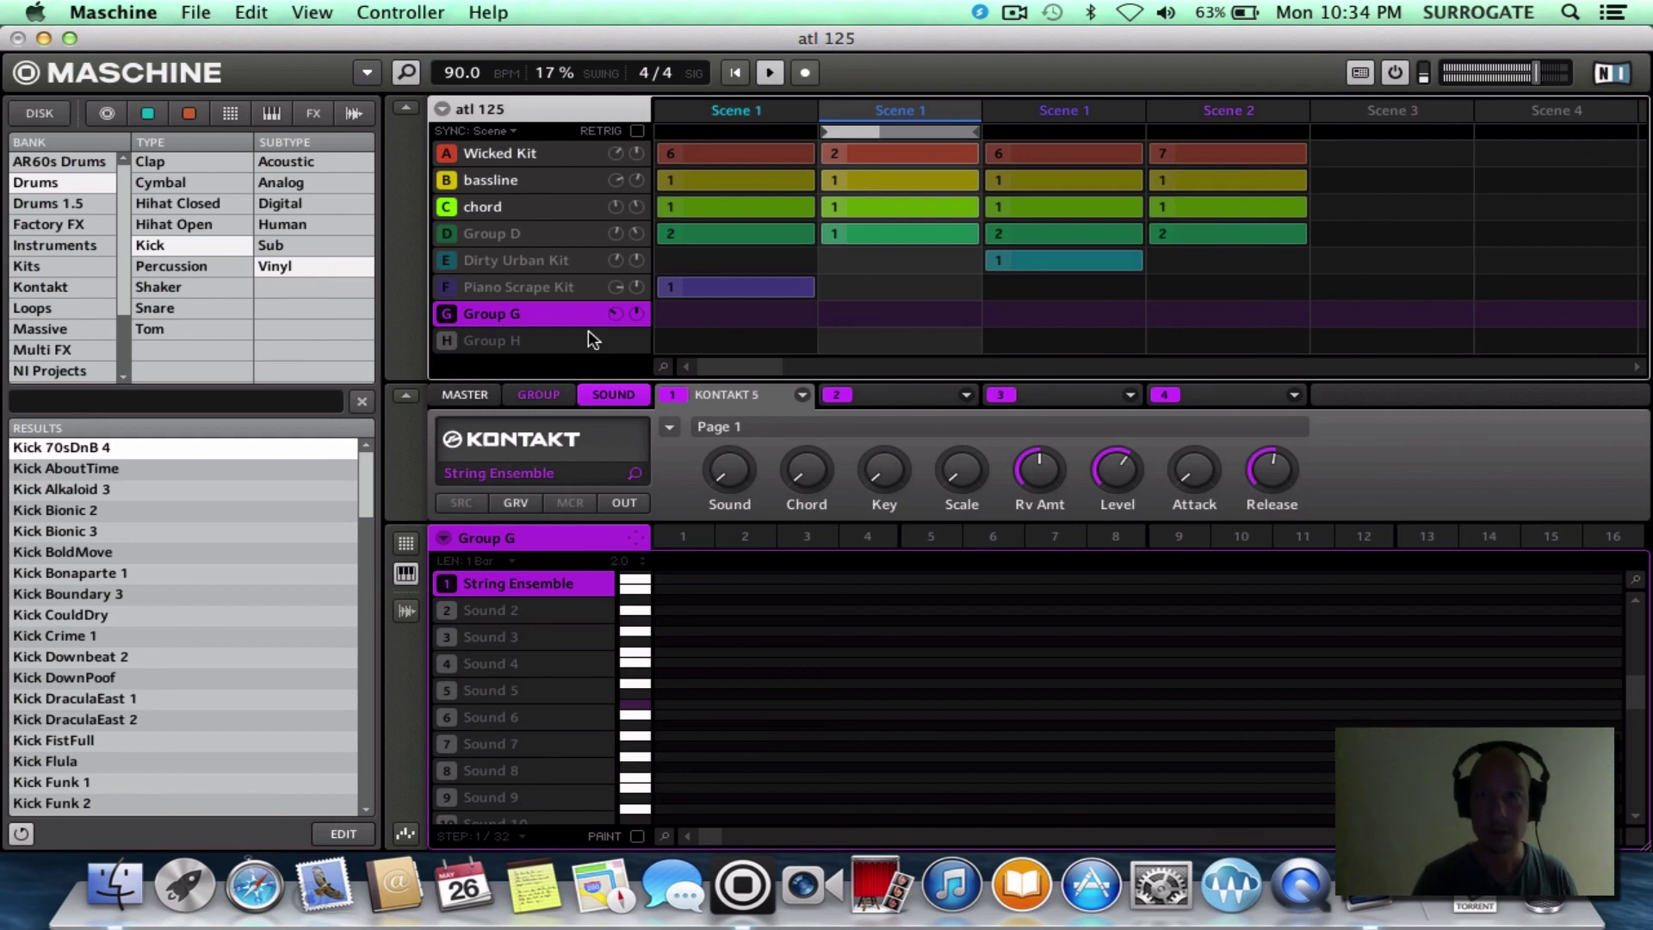